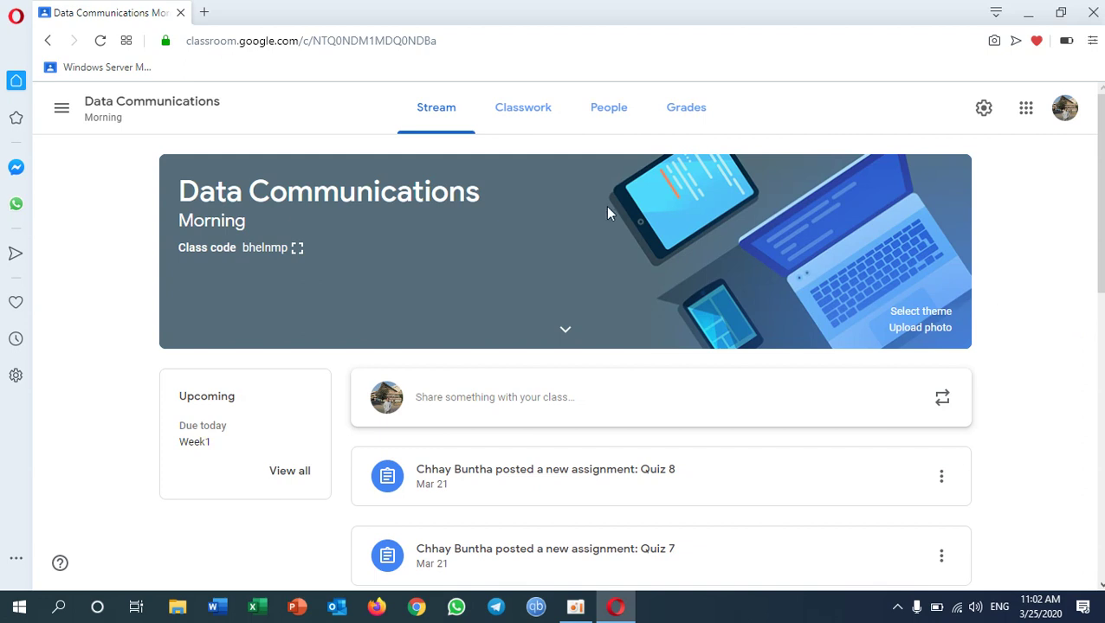
# - Open the class's Classwork page and look through its existing assignments and topics
pyautogui.click(521, 121)
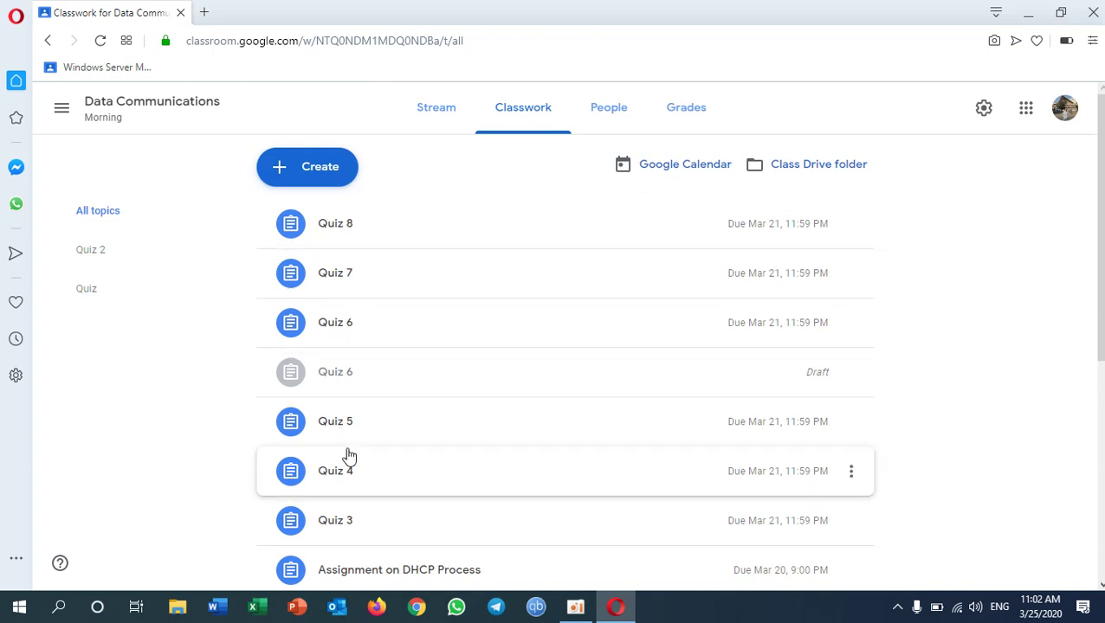
pyautogui.scroll(-3, 351, 459)
pyautogui.scroll(-1, 369, 395)
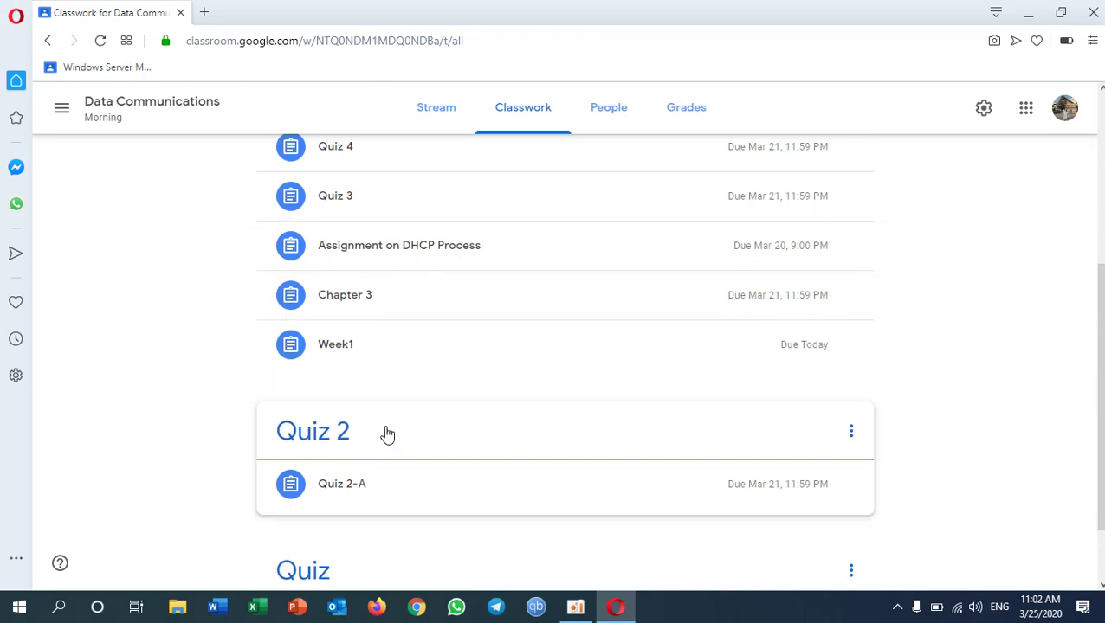
pyautogui.scroll(-1, 397, 486)
pyautogui.scroll(2, 401, 485)
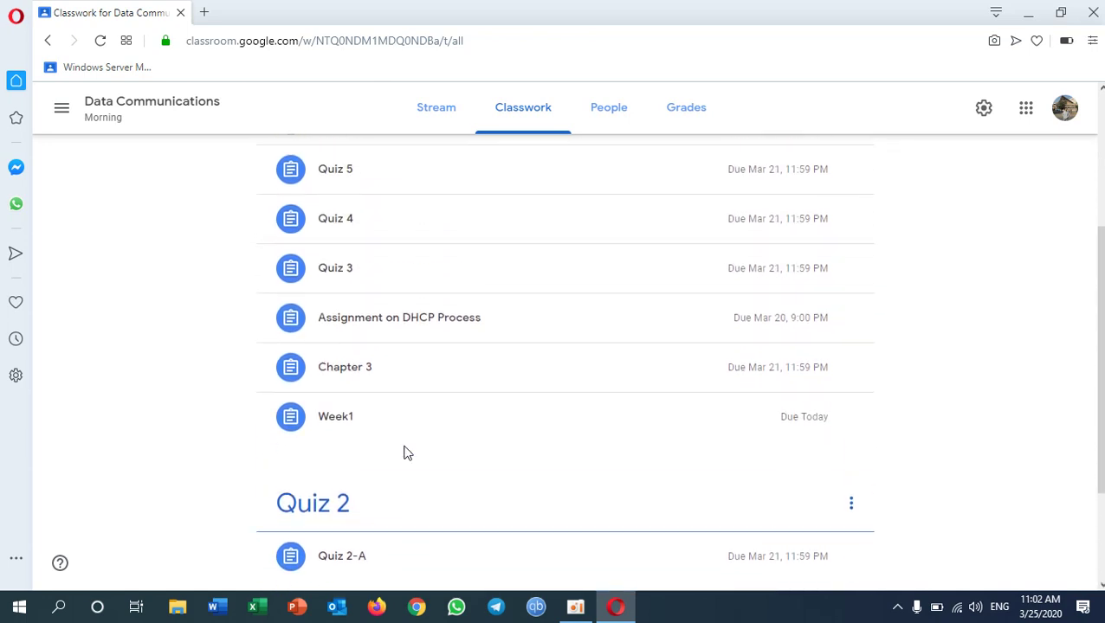
pyautogui.scroll(3, 407, 453)
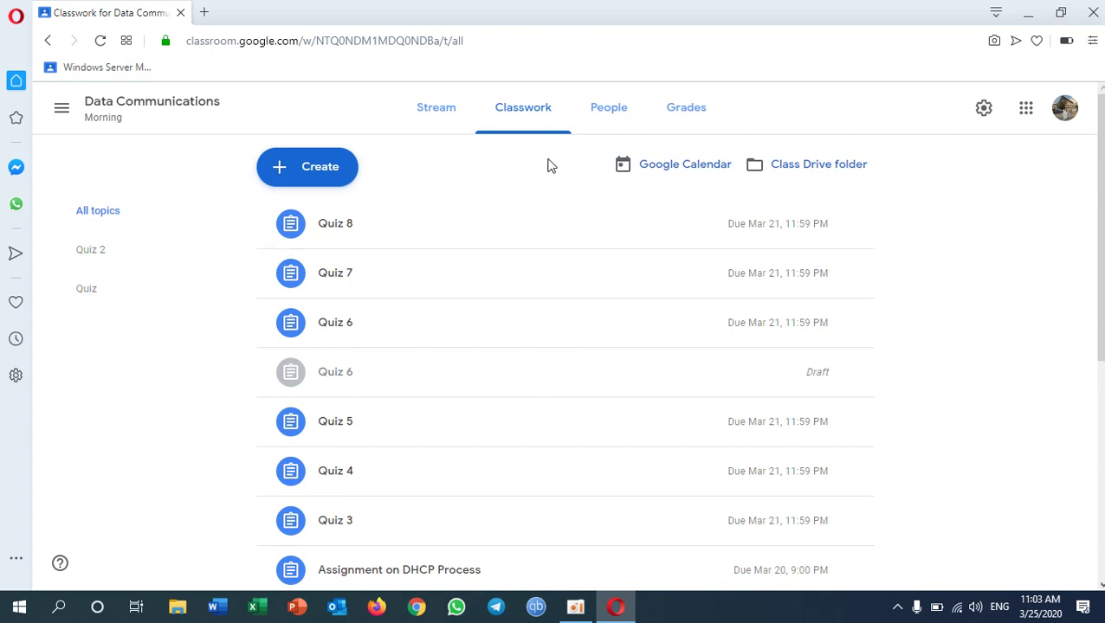
pyautogui.click(519, 118)
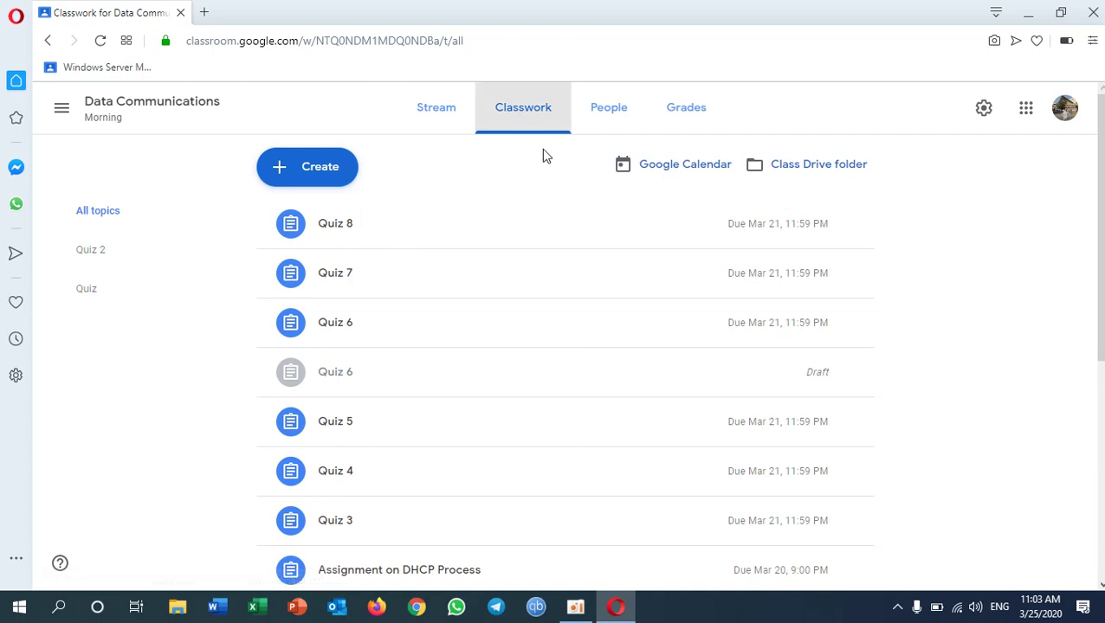
# - Create a new assignment titled "Chapter 4: IP Address"
pyautogui.click(343, 169)
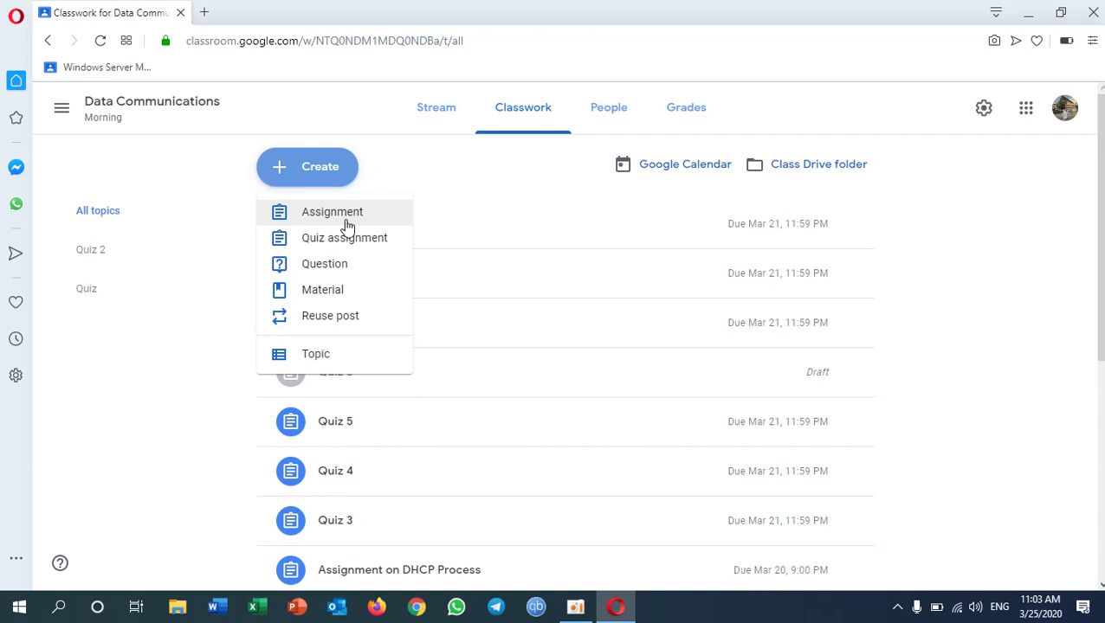
pyautogui.click(309, 216)
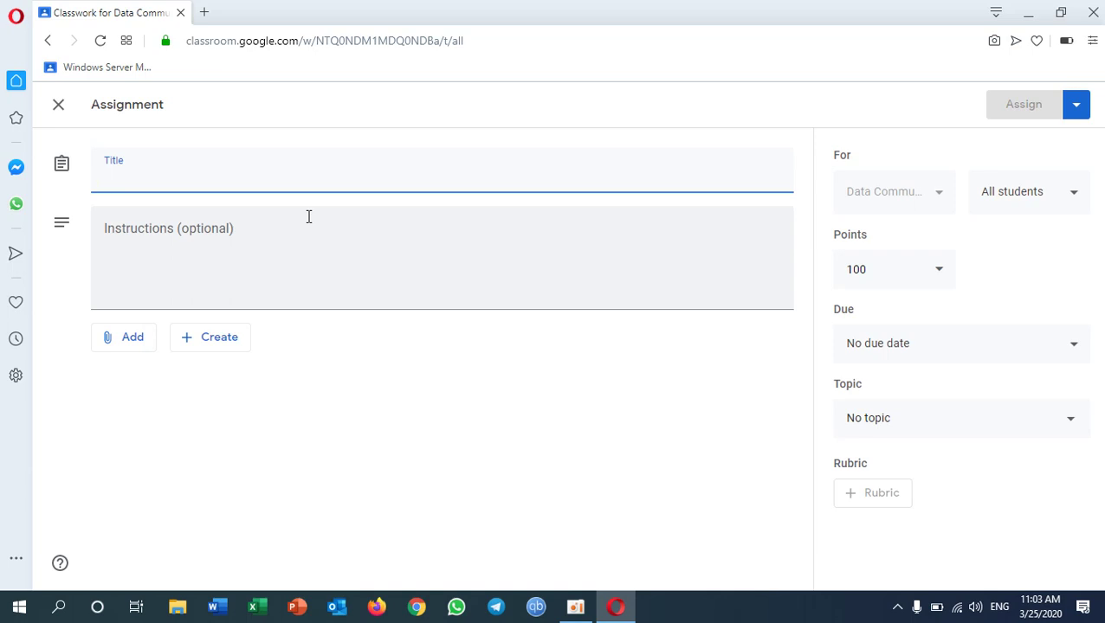
pyautogui.write('Chapte')
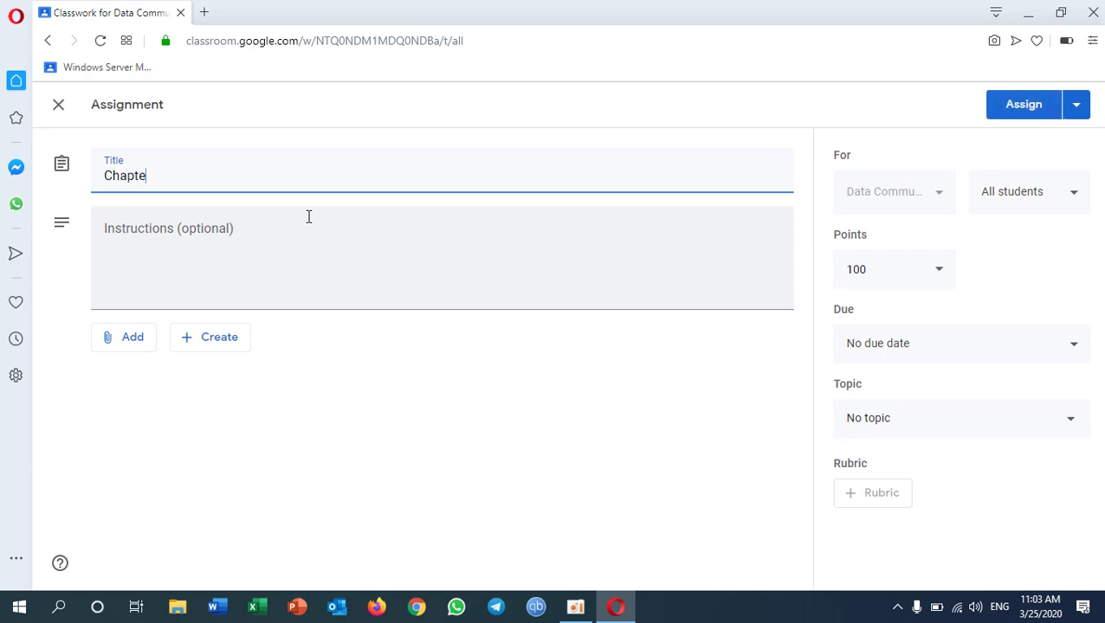
pyautogui.write('r 4: IP Address')
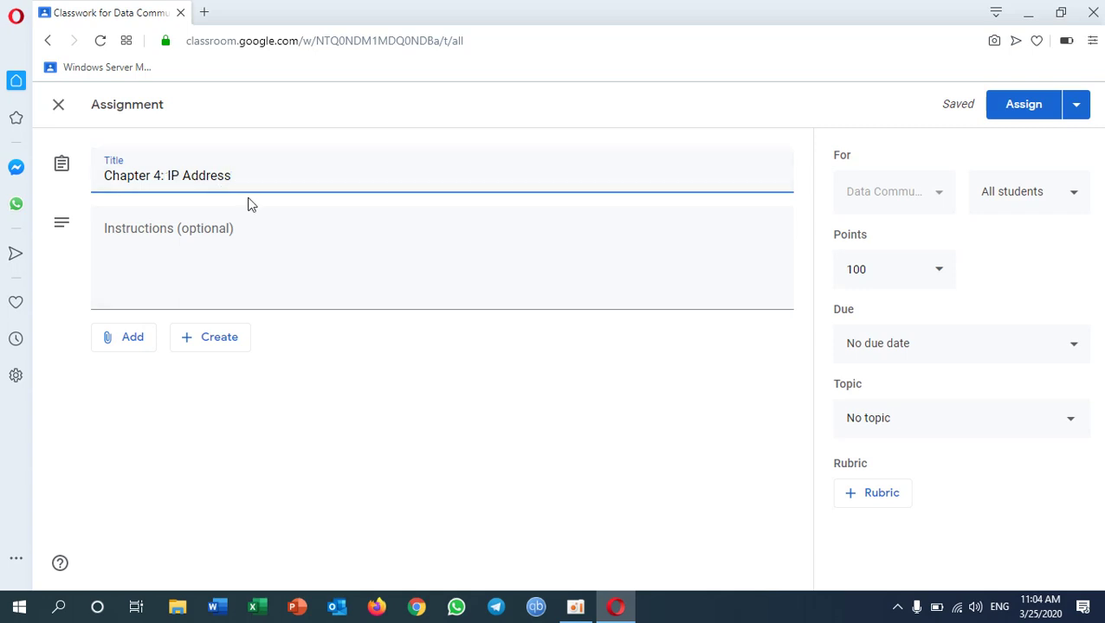
# - Begin the assignment instructions with "Hello students, please read this chapter and if you have any question, please note and"
pyautogui.click(215, 230)
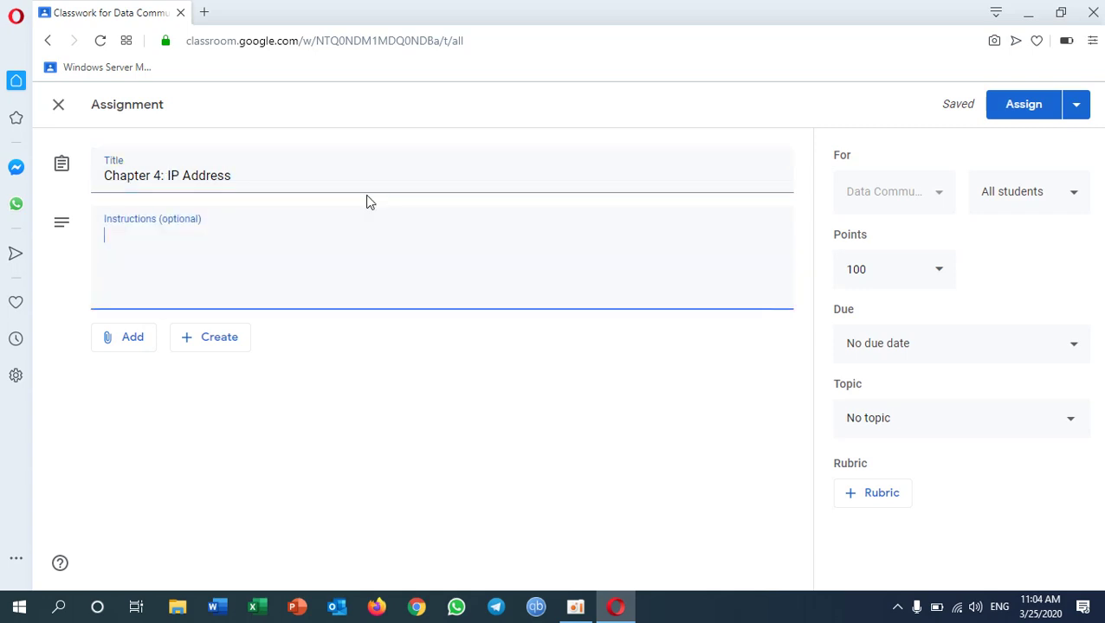
pyautogui.write('Hello student')
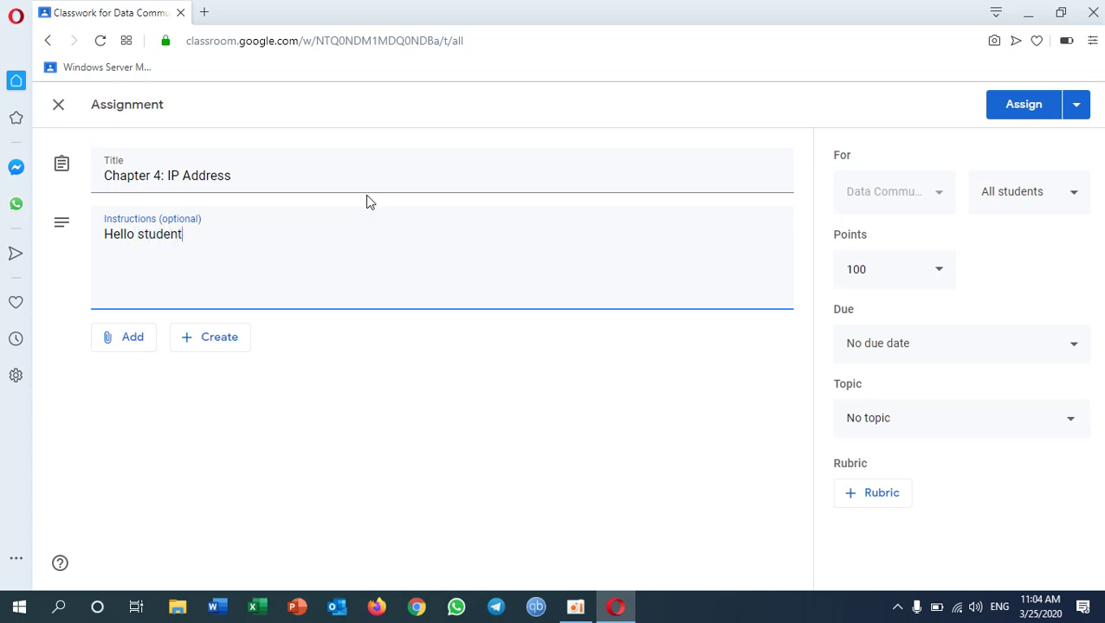
pyautogui.write('s, please read this')
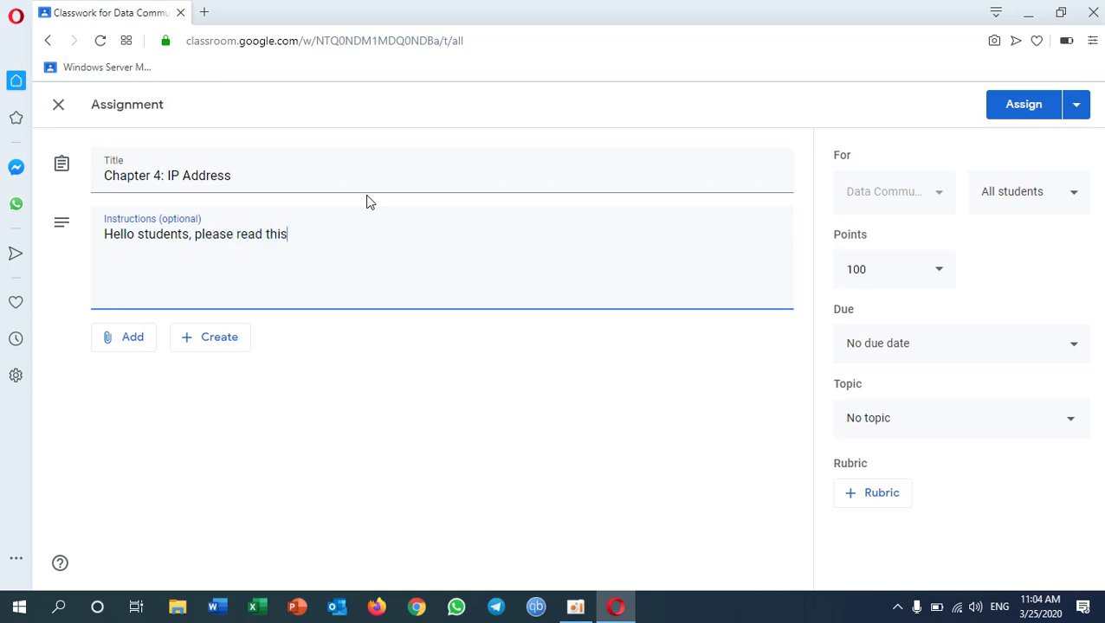
pyautogui.write(' chapter and if you')
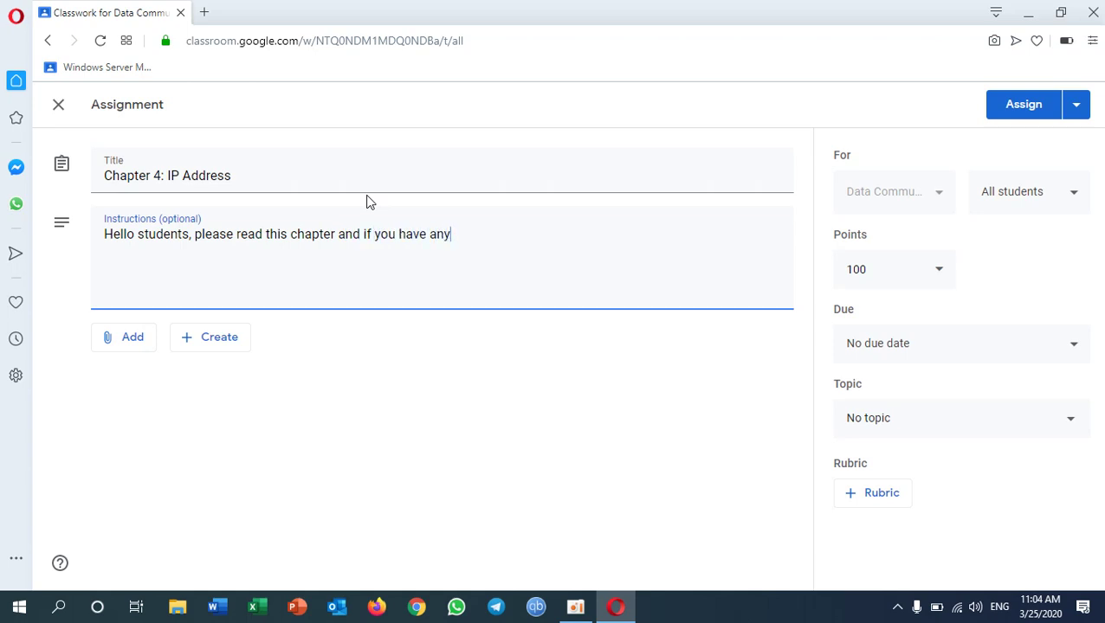
pyautogui.write('have any question, please note and')
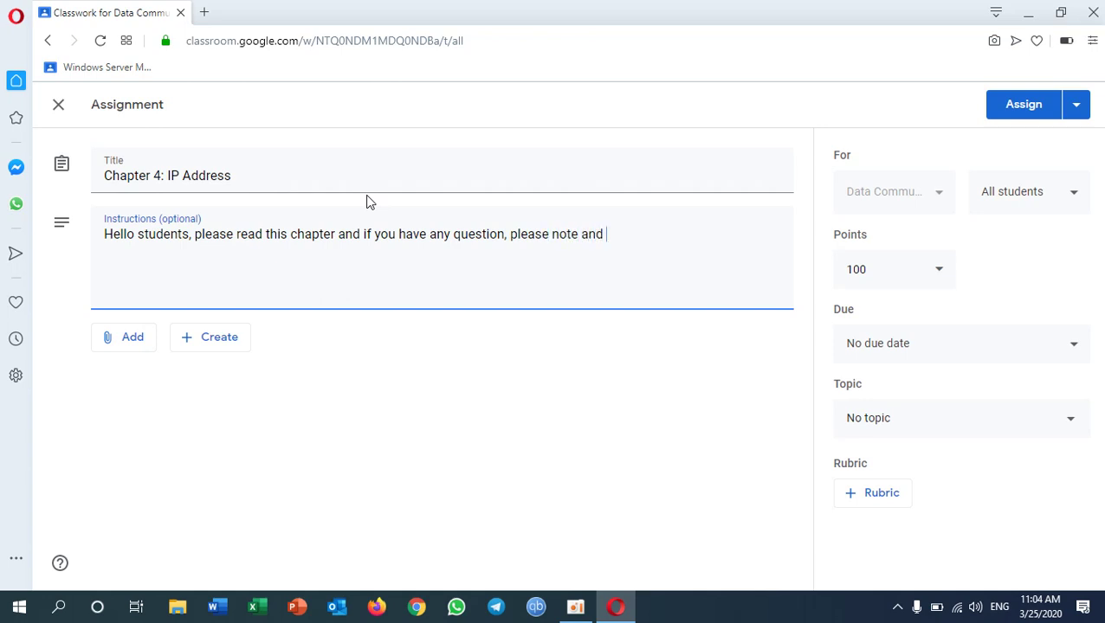
# - Finish the instructions with "ask me in the comment or while we doing a live call."
pyautogui.write('ask me in this')
pyautogui.press('BackSpace')
pyautogui.press('BackSpace')
pyautogui.press('BackSpace')
pyautogui.write('e comment')
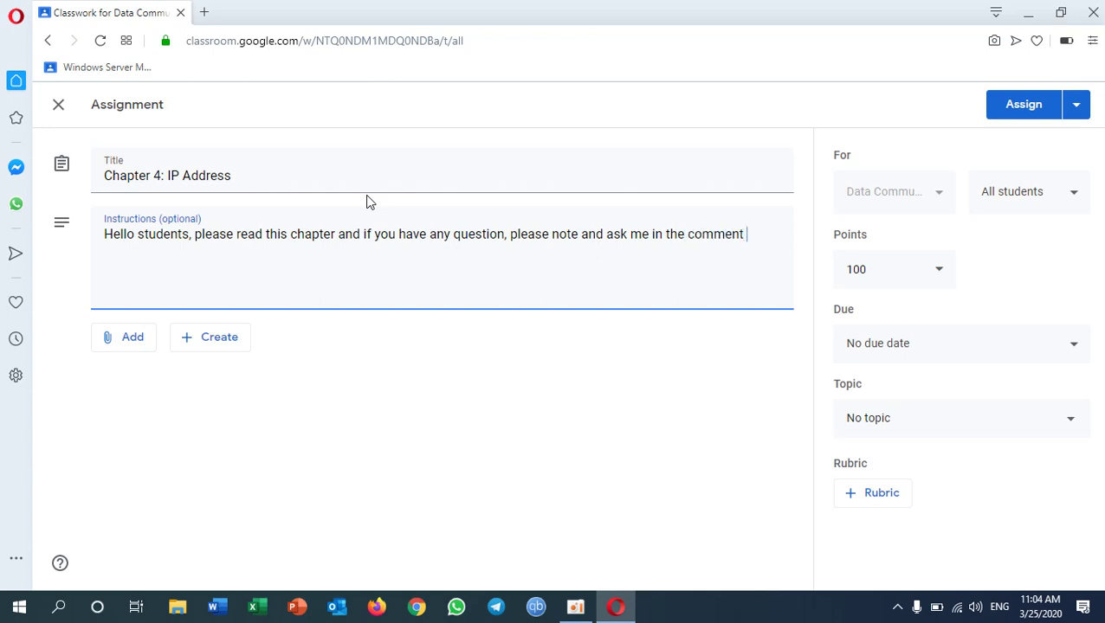
pyautogui.write(' or while we doing a live call.')
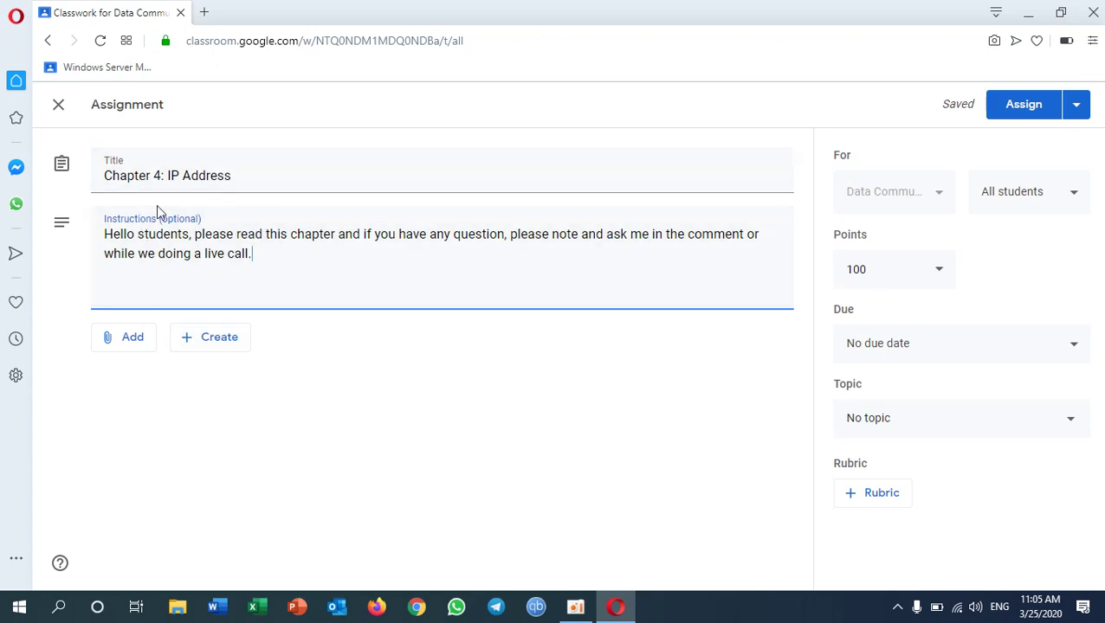
# - Attach the file Chapter5-IP Addressing from the computer's Data Communications slides folder to the assignment
pyautogui.click(141, 341)
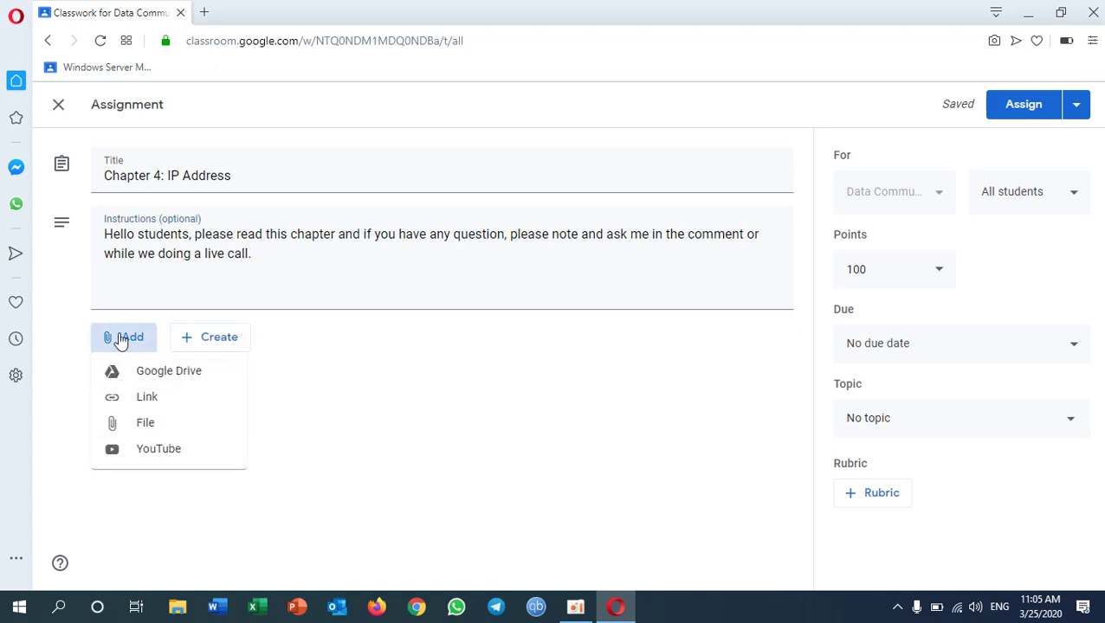
pyautogui.click(135, 432)
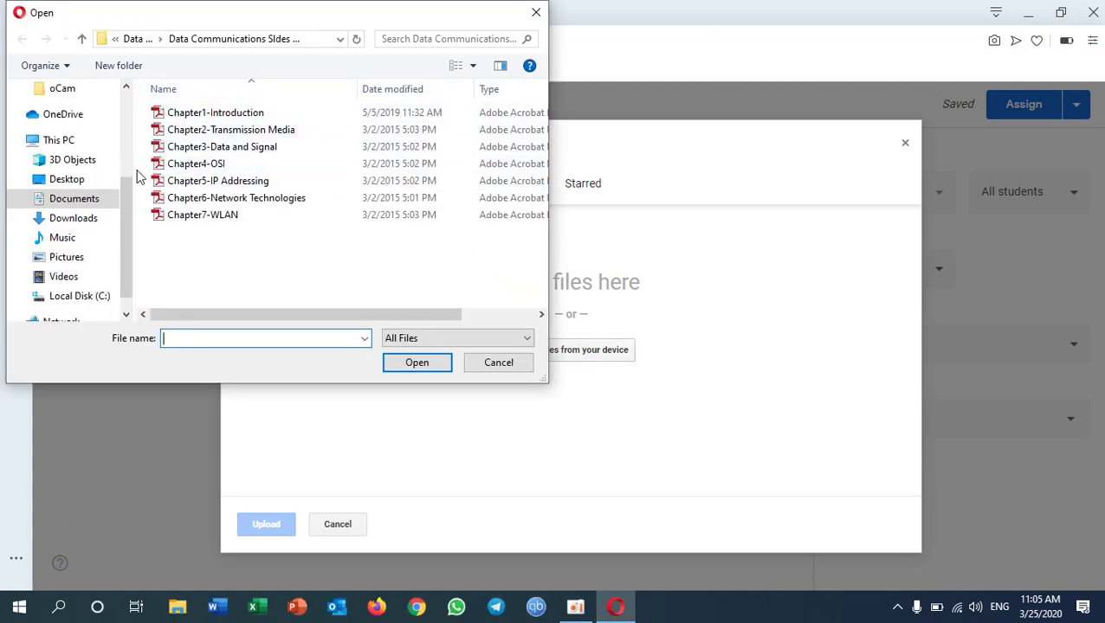
pyautogui.click(199, 182)
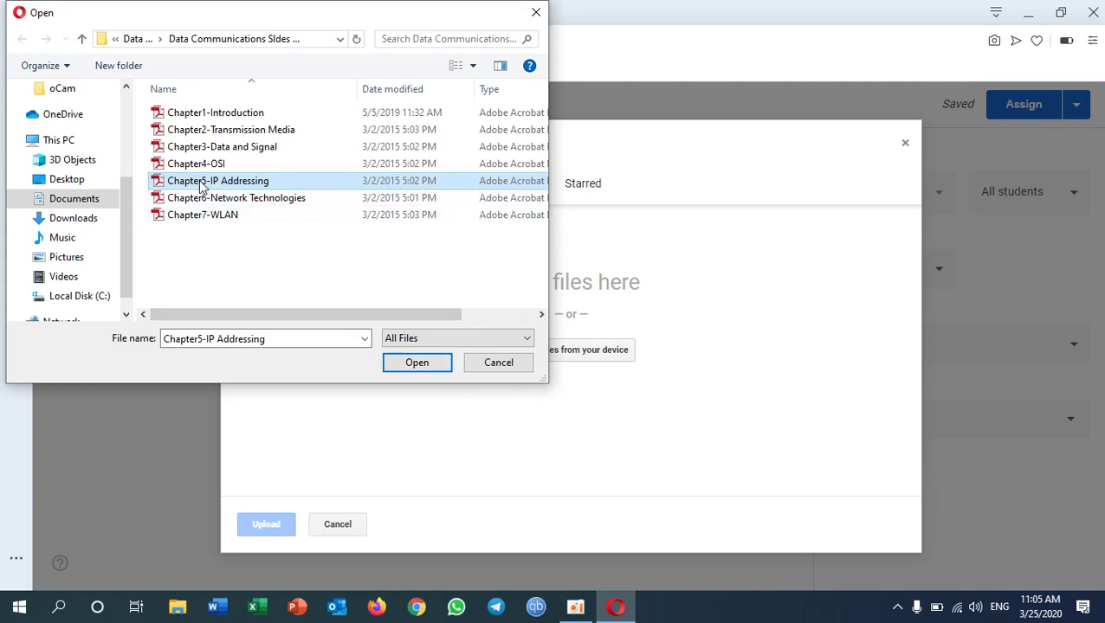
pyautogui.click(422, 364)
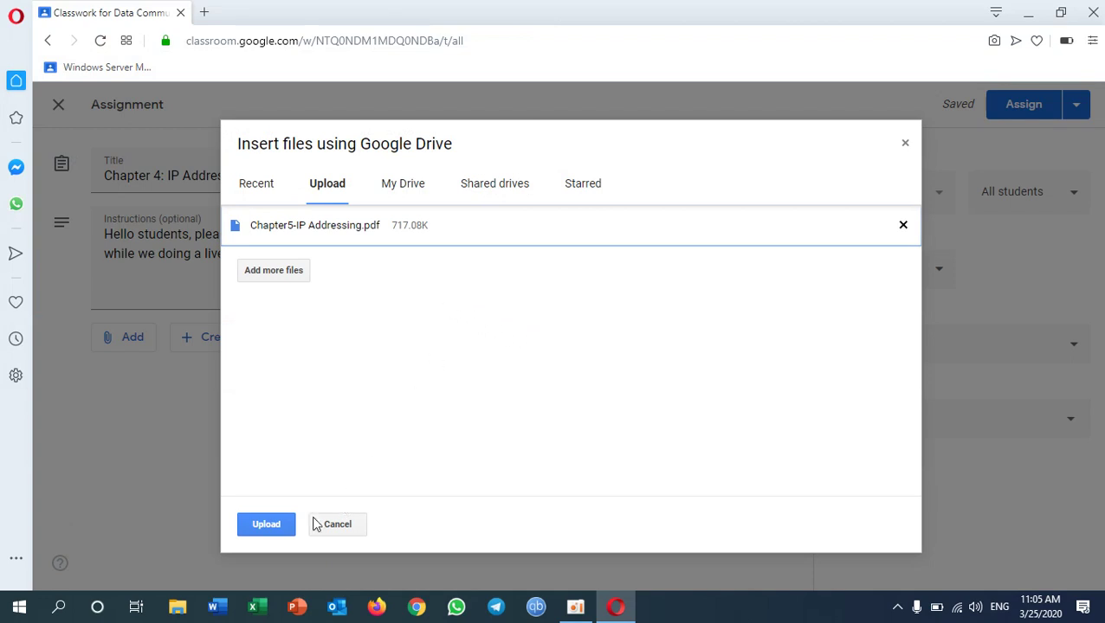
pyautogui.click(257, 526)
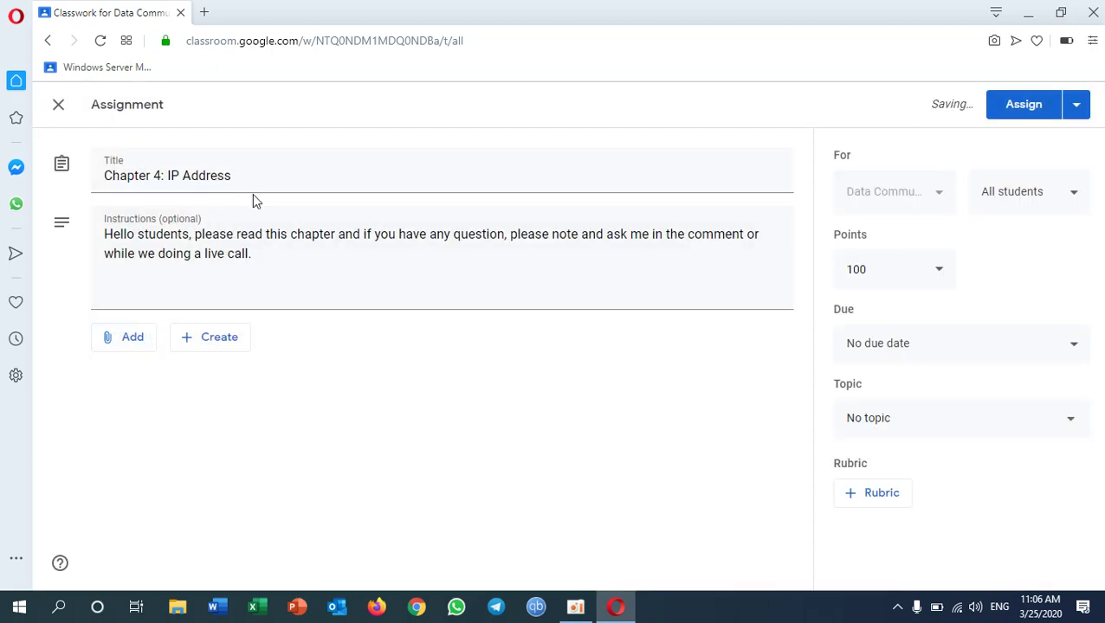
# - Change the chapter number in the assignment title to 5
pyautogui.click(156, 170)
pyautogui.press('BackSpace')
pyautogui.write('5')
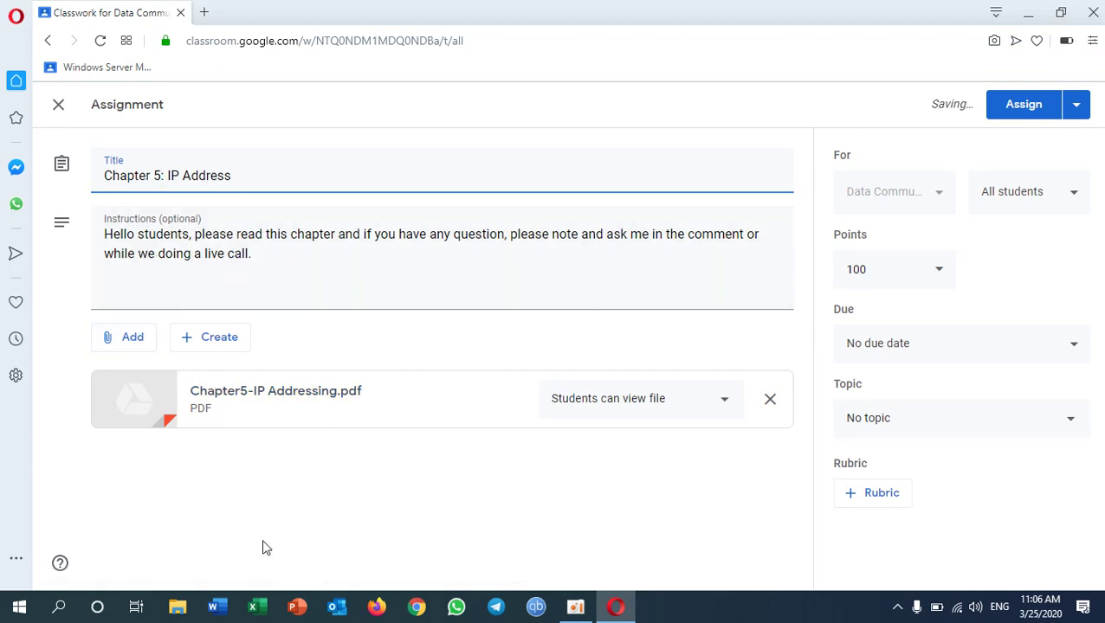
# - Load YouTube in Firefox, and back in the Opera assignment start adding a link attachment
pyautogui.click(384, 608)
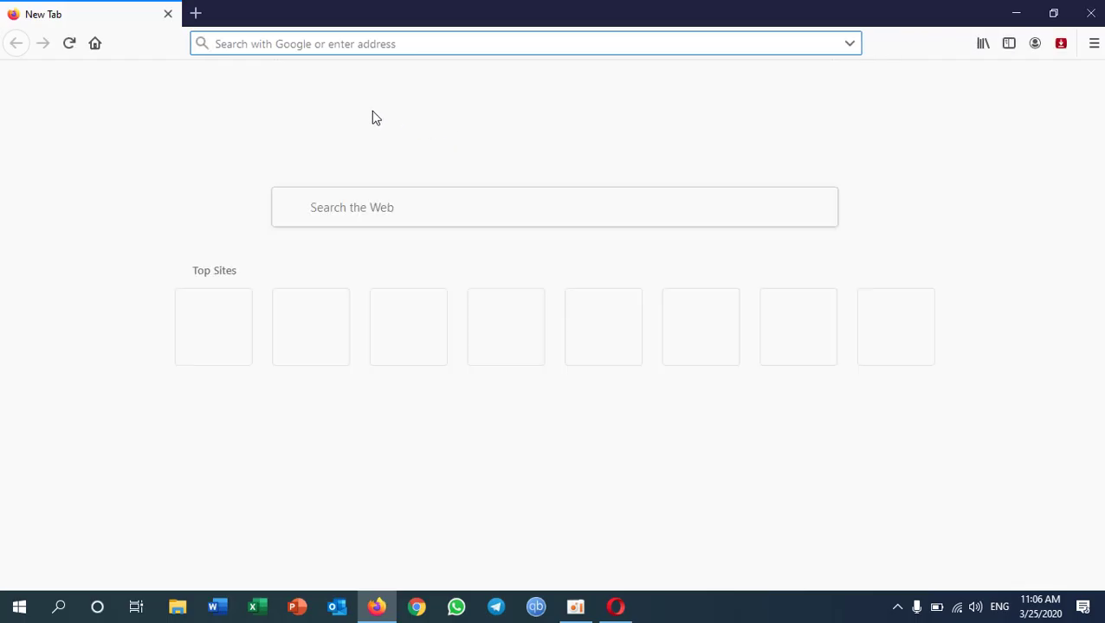
pyautogui.click(298, 227)
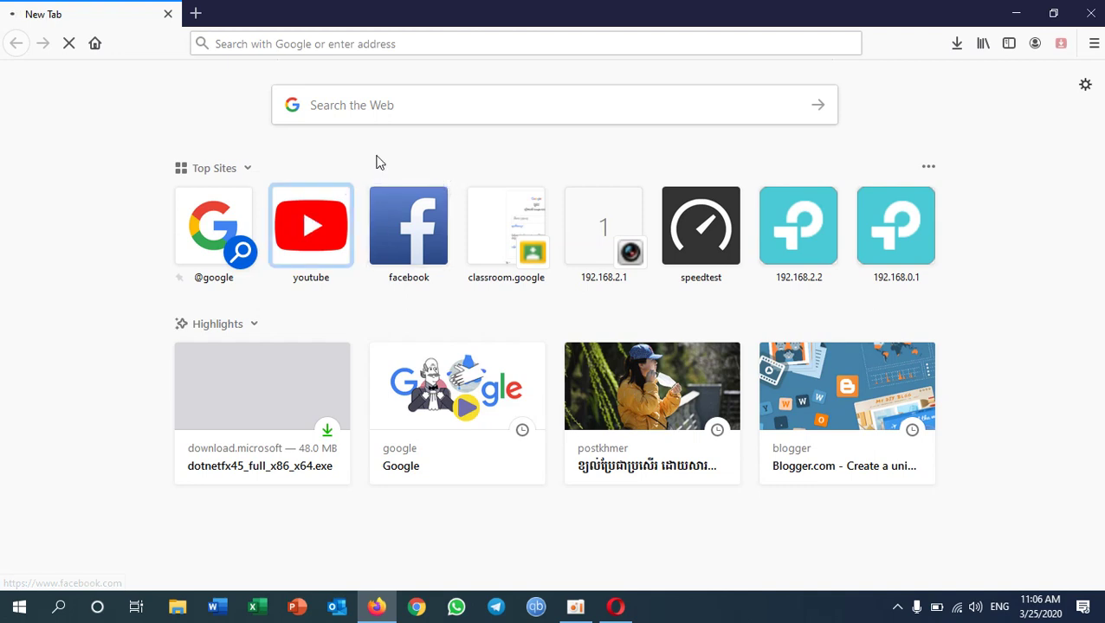
pyautogui.click(616, 606)
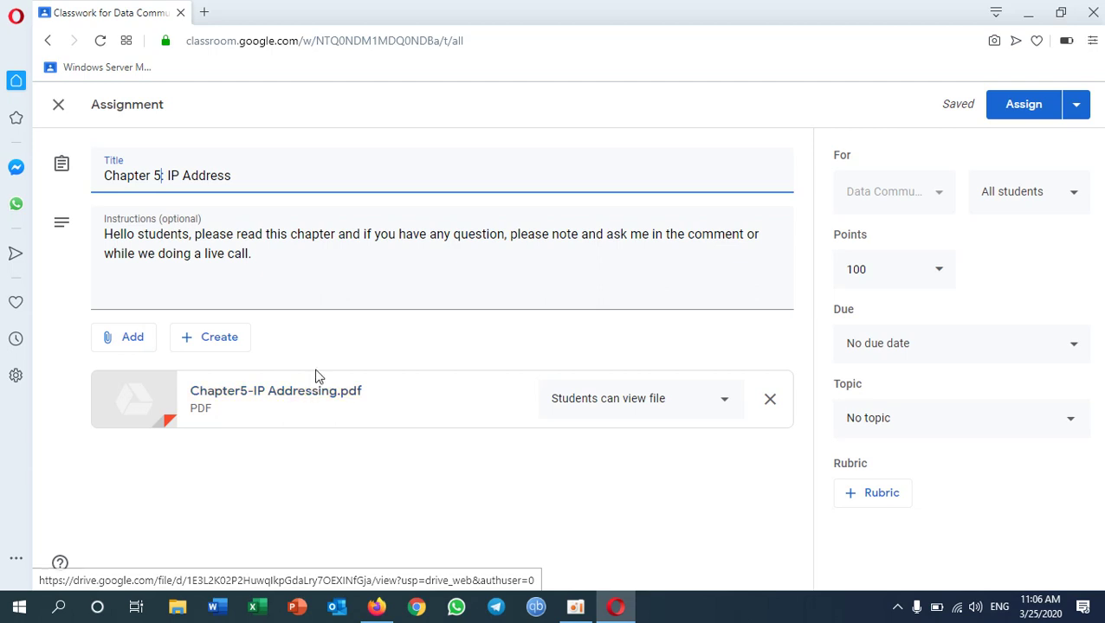
pyautogui.click(138, 339)
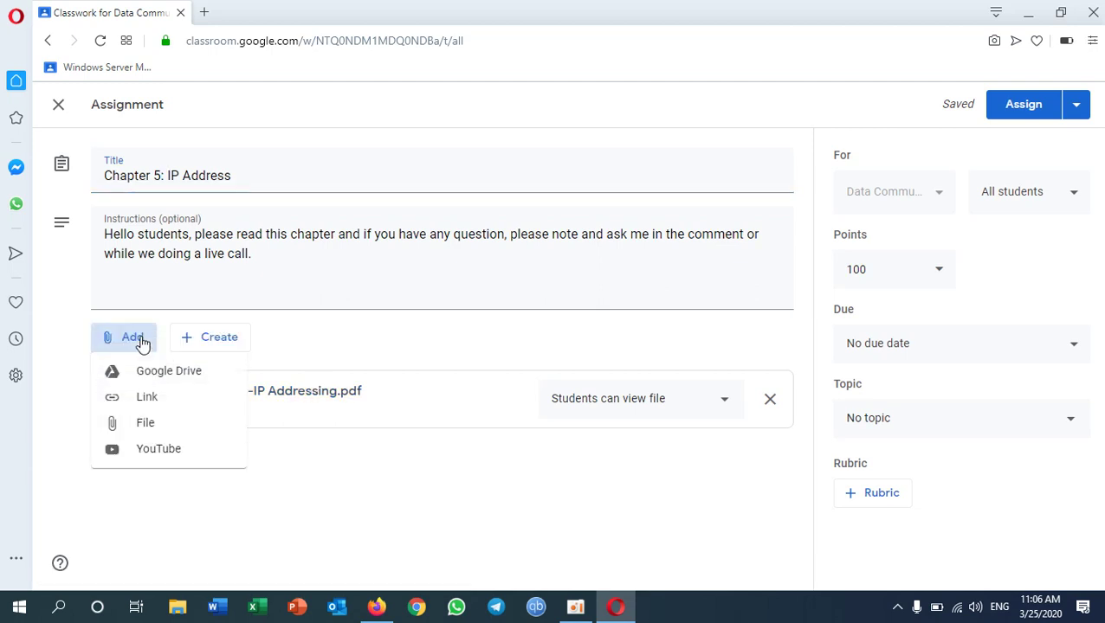
pyautogui.click(150, 400)
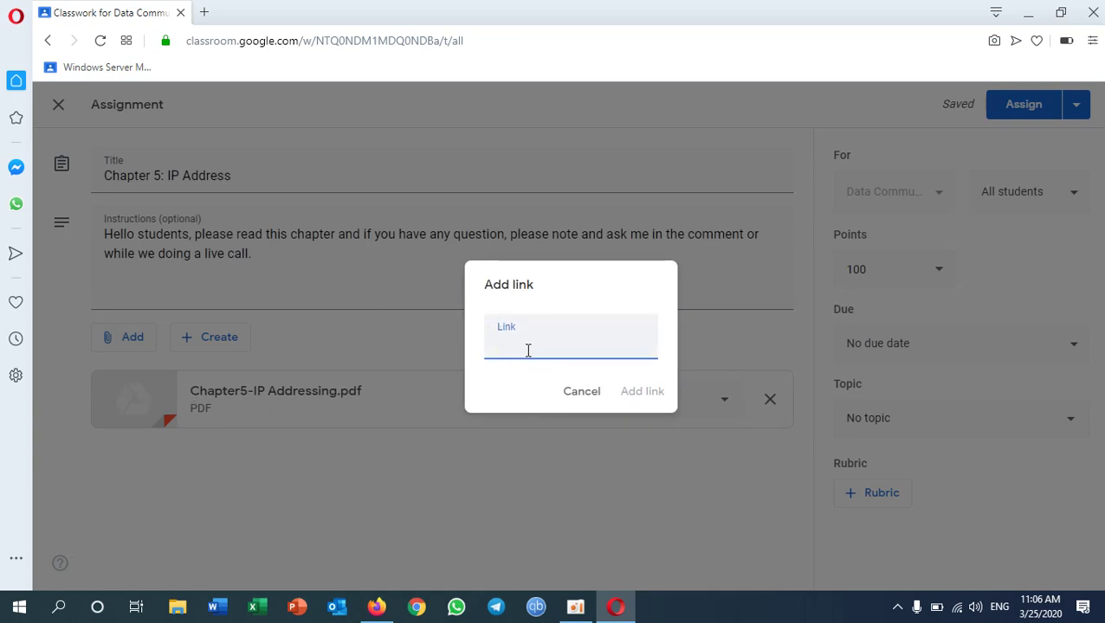
# - Switch to YouTube in Firefox and show all uploaded videos of the signed-in account's own channel
pyautogui.click(376, 607)
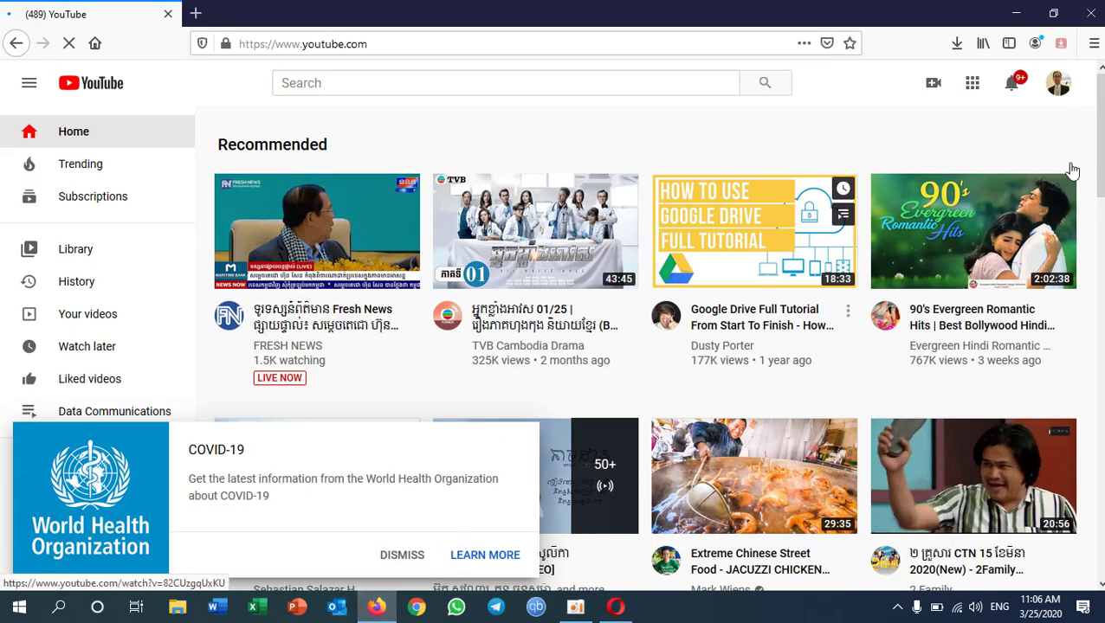
pyautogui.click(1056, 90)
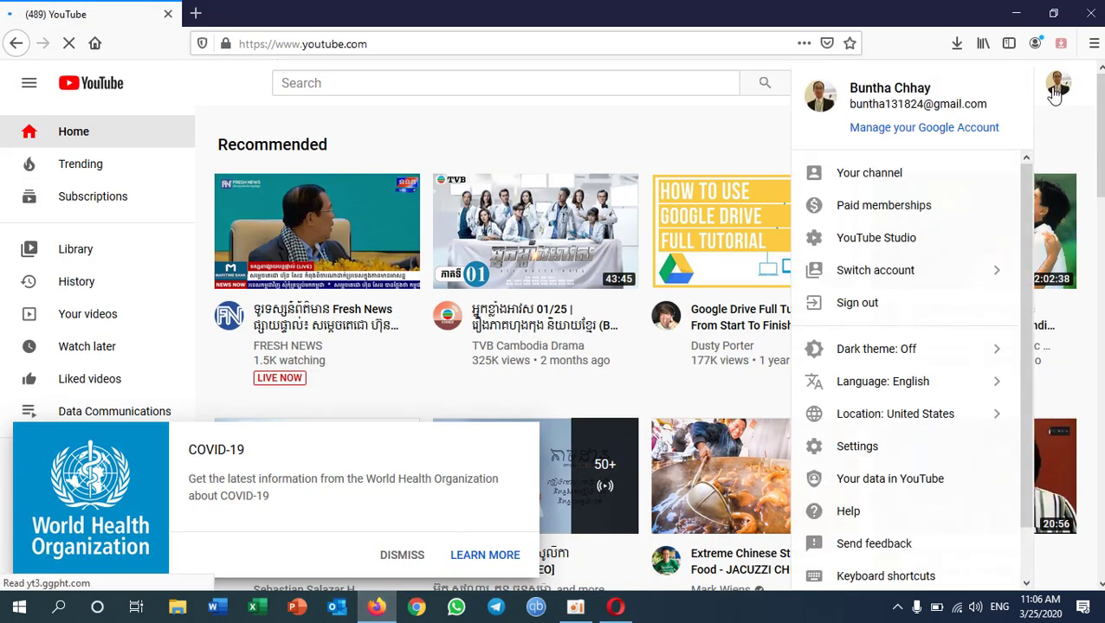
pyautogui.click(870, 177)
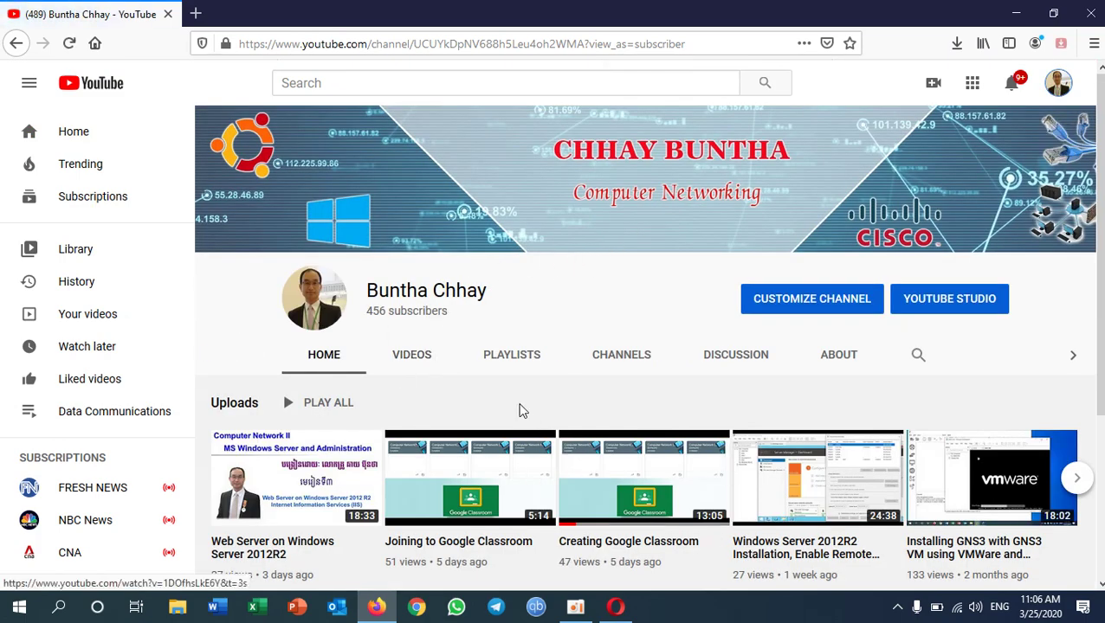
pyautogui.scroll(-3, 520, 411)
pyautogui.click(413, 124)
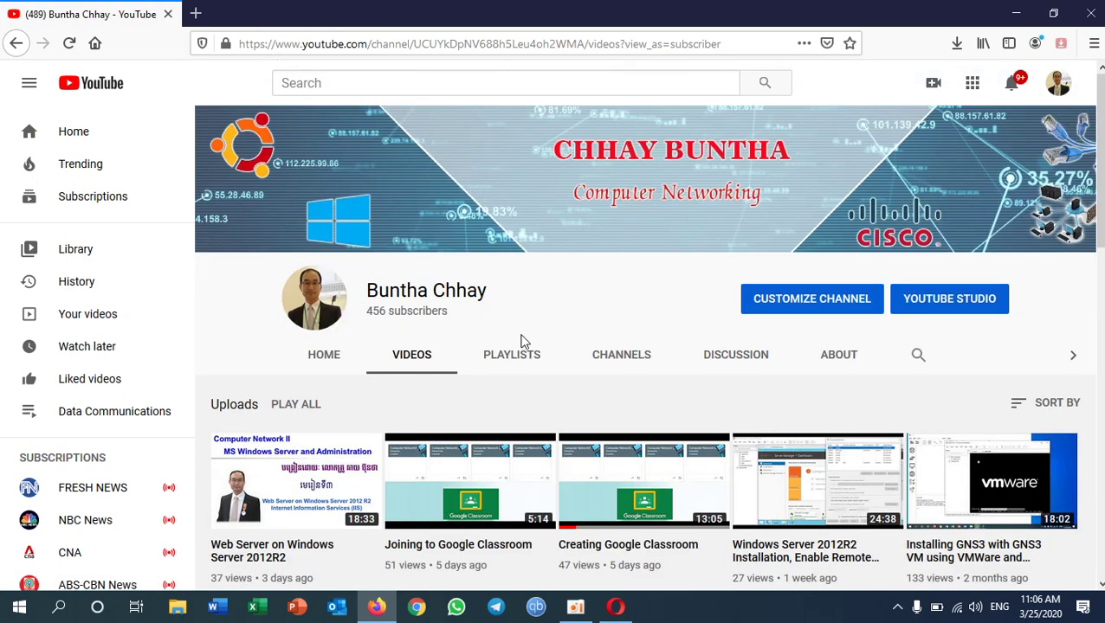
# - Copy the link of the 18:04 long Data Communications Chapter4 IP Address video and return to the assignment in Opera
pyautogui.scroll(-4, 587, 427)
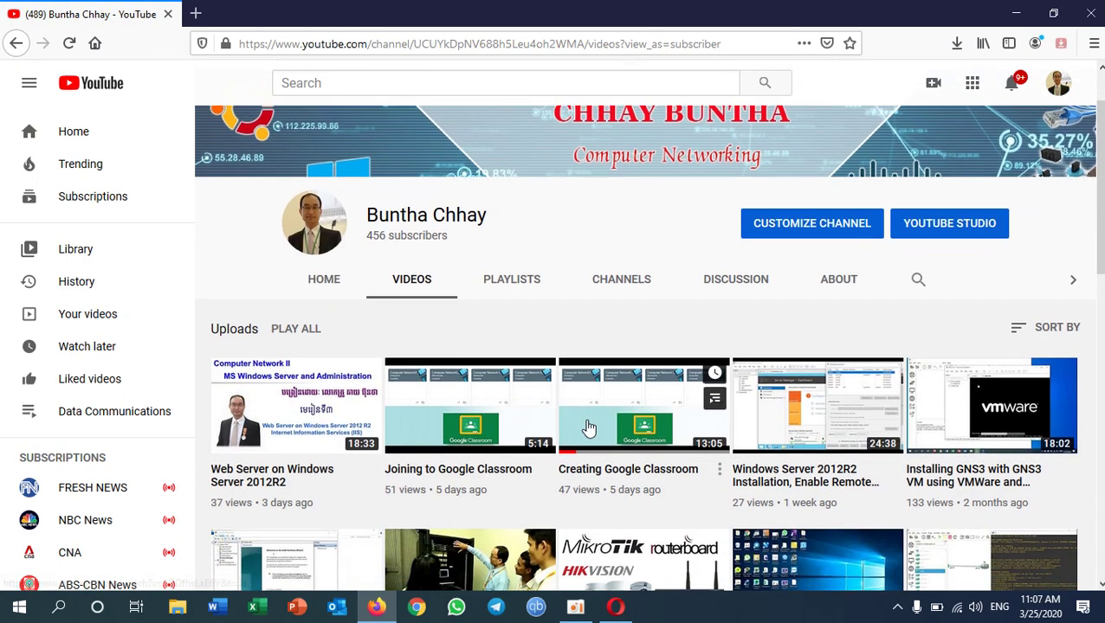
pyautogui.scroll(-2, 580, 407)
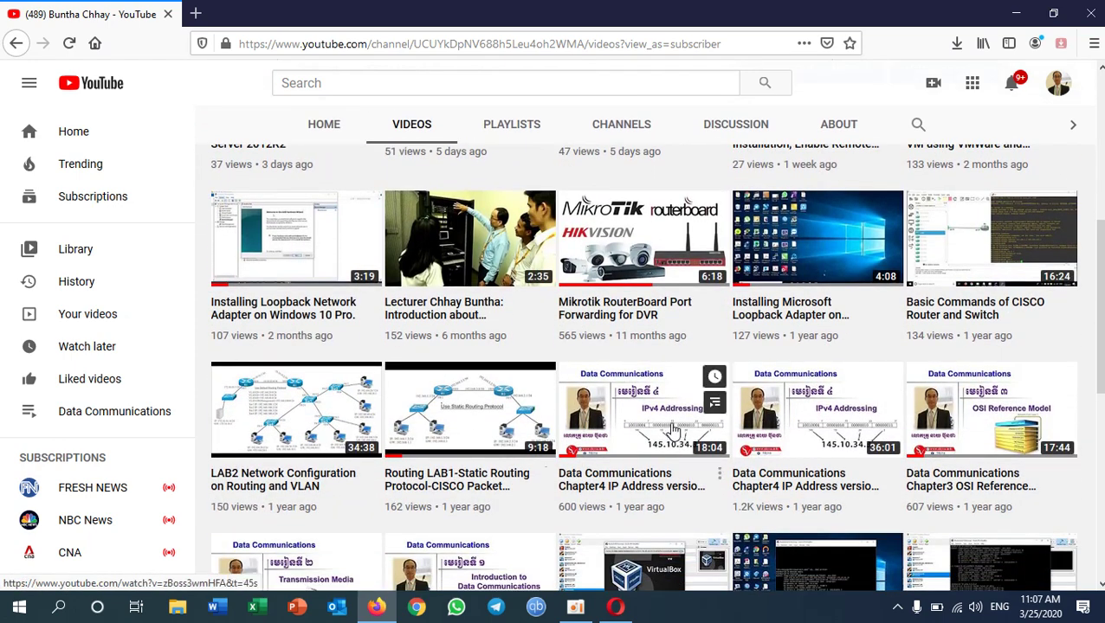
pyautogui.rightClick(646, 430)
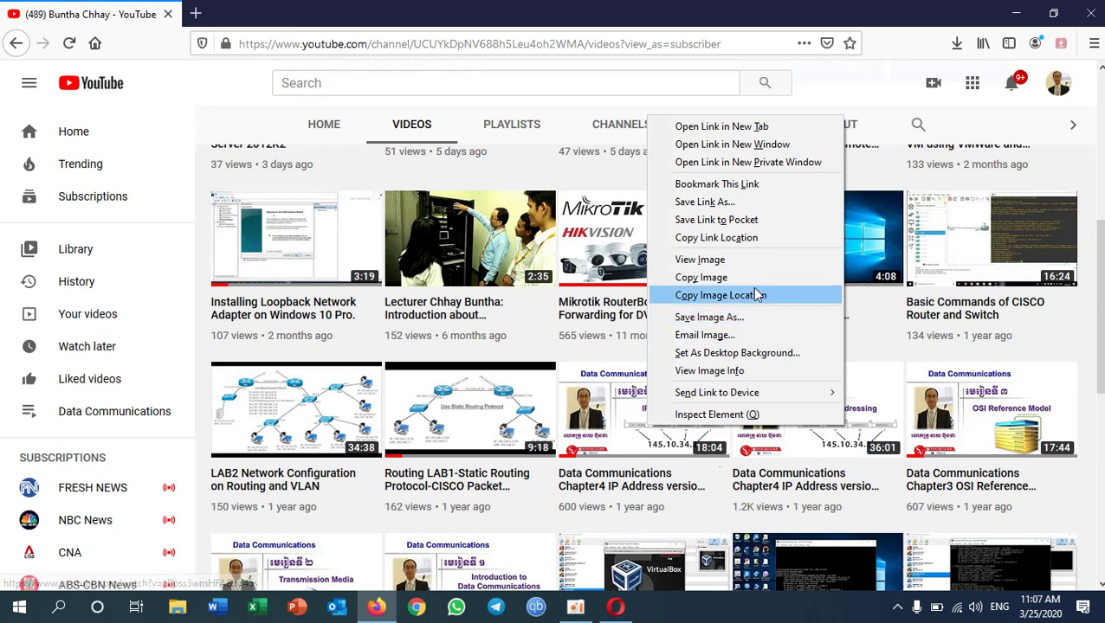
pyautogui.click(734, 238)
pyautogui.click(1016, 13)
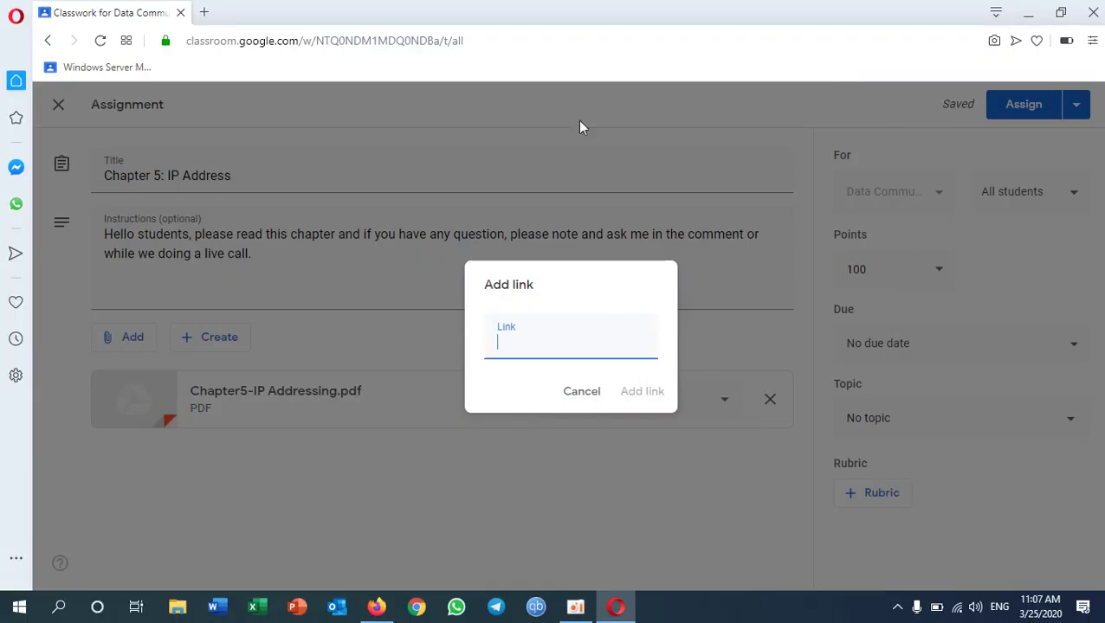
# - Paste the copied YouTube video link and attach it to the Chapter 5: IP Address assignment
pyautogui.rightClick(527, 350)
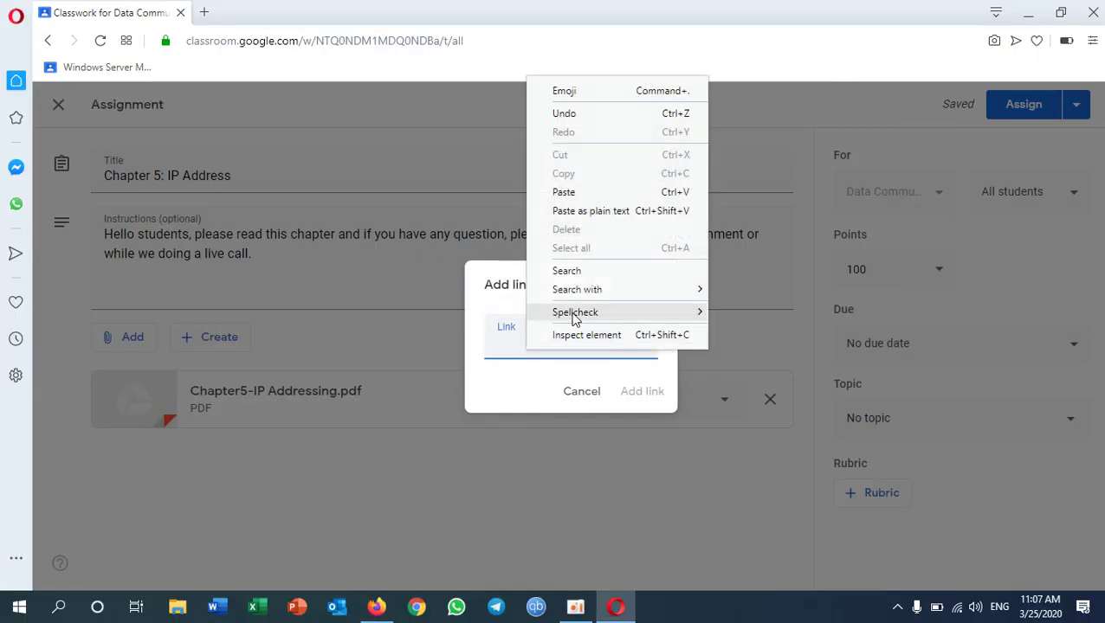
pyautogui.click(581, 199)
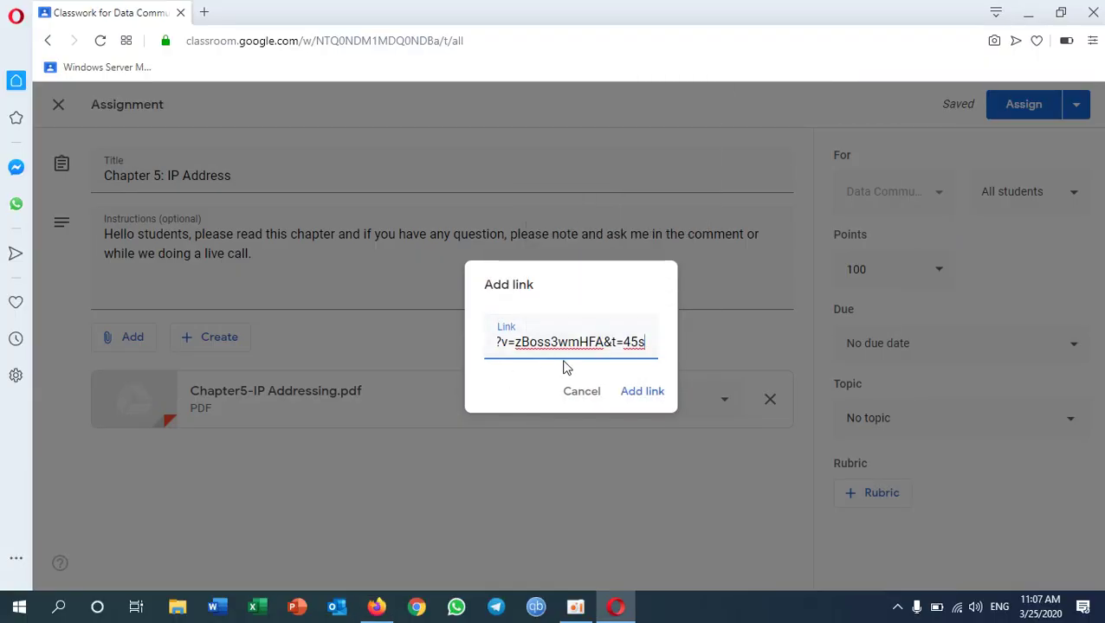
pyautogui.click(645, 393)
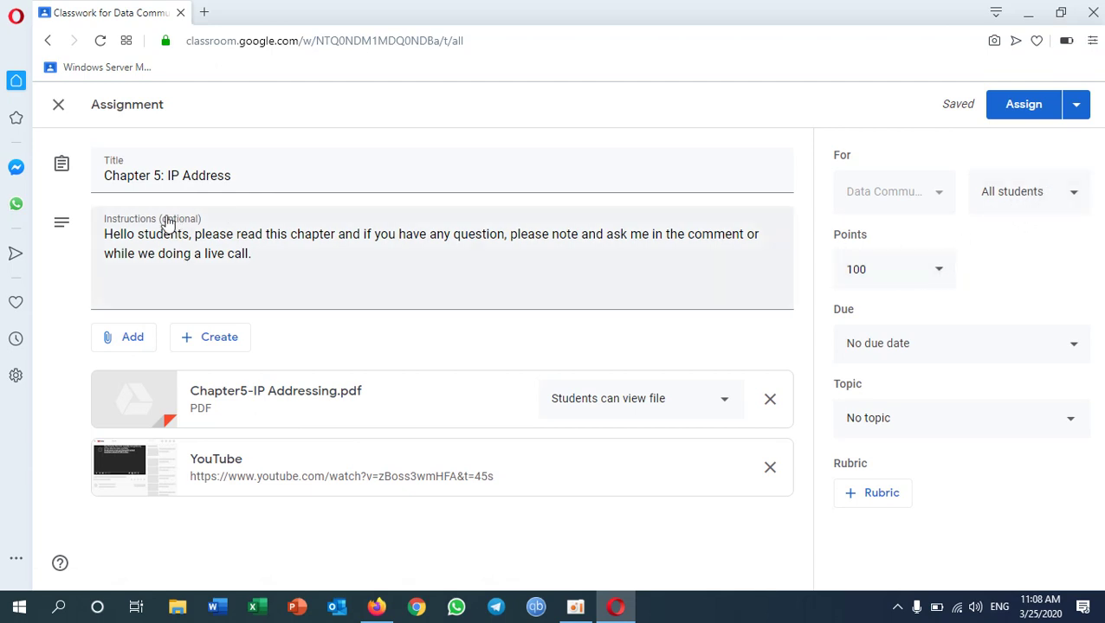
# - Make the assignment ungraded and set its due date to Mar 28, 2020, without a specific time
pyautogui.click(939, 271)
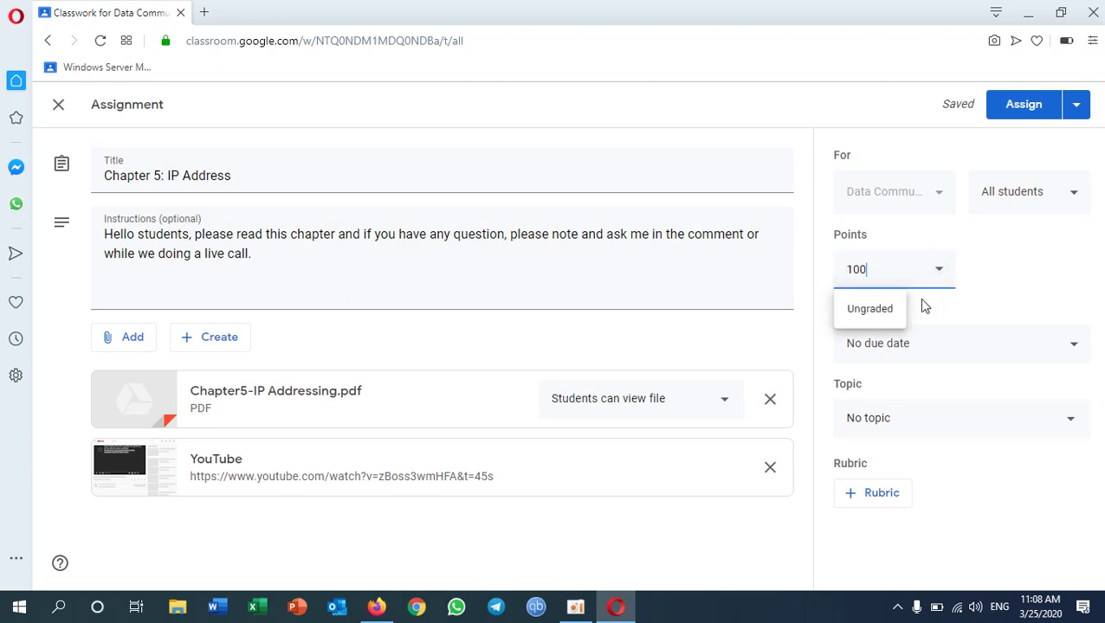
pyautogui.click(869, 310)
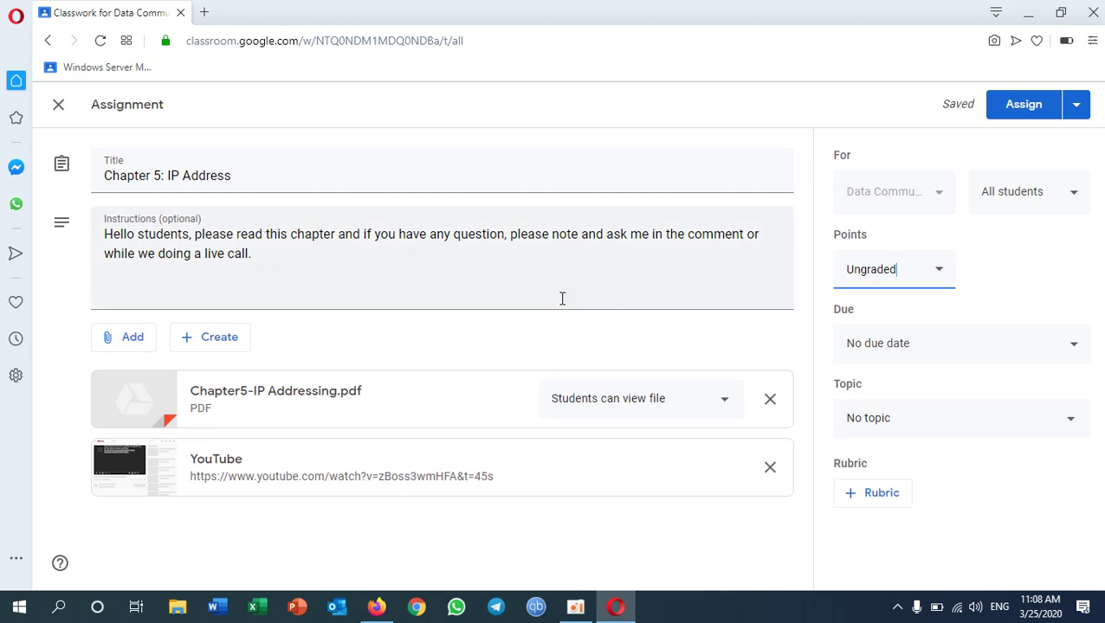
pyautogui.click(993, 345)
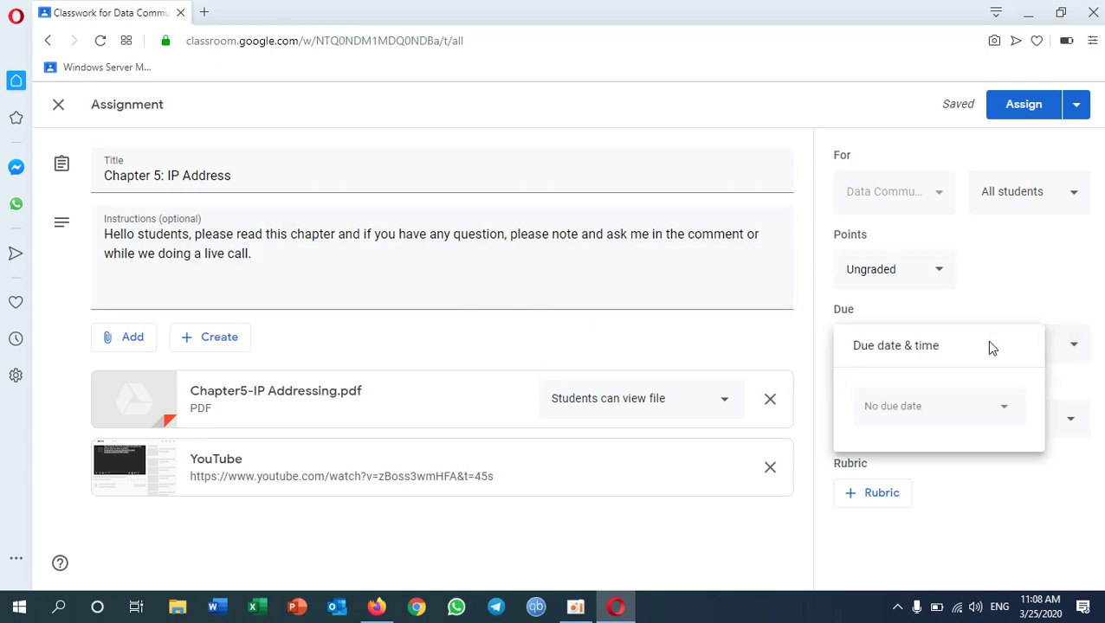
pyautogui.click(925, 410)
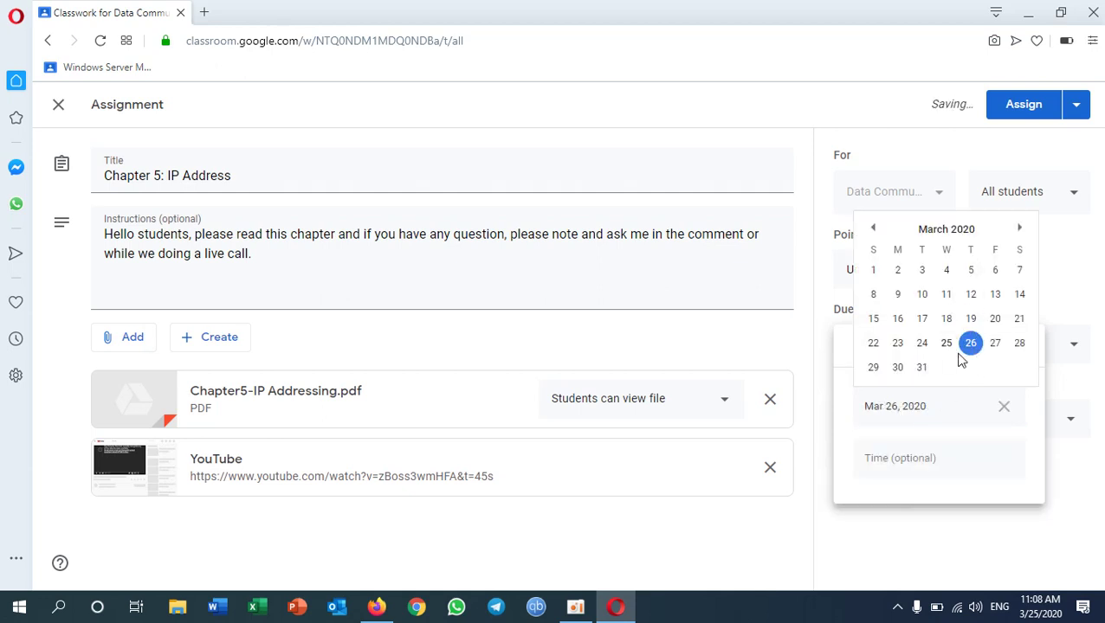
pyautogui.click(1019, 346)
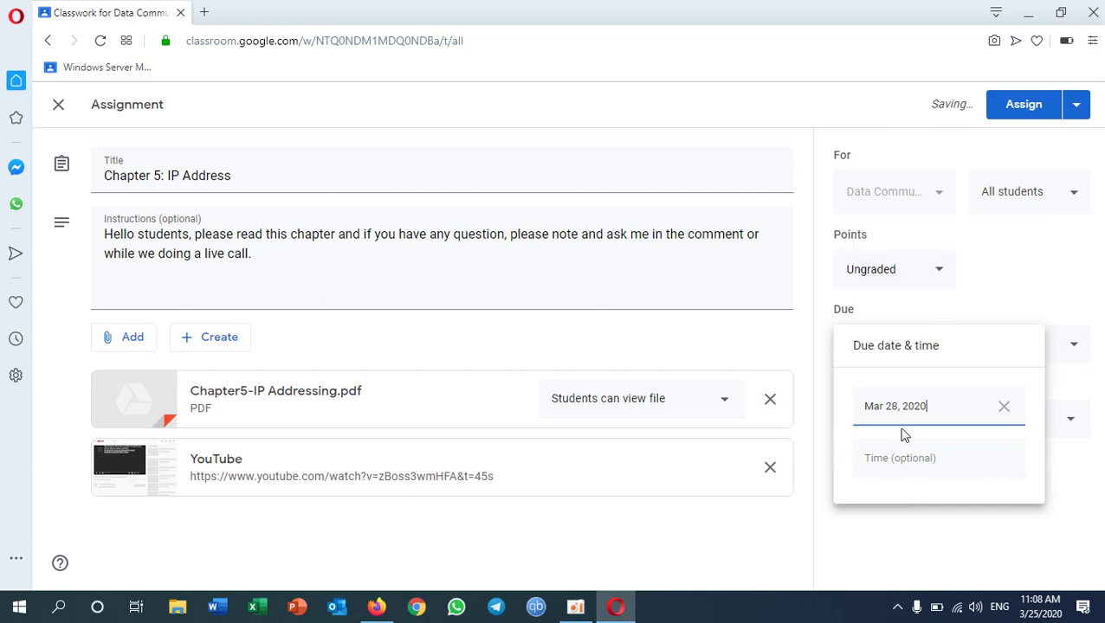
pyautogui.click(937, 458)
pyautogui.click(998, 546)
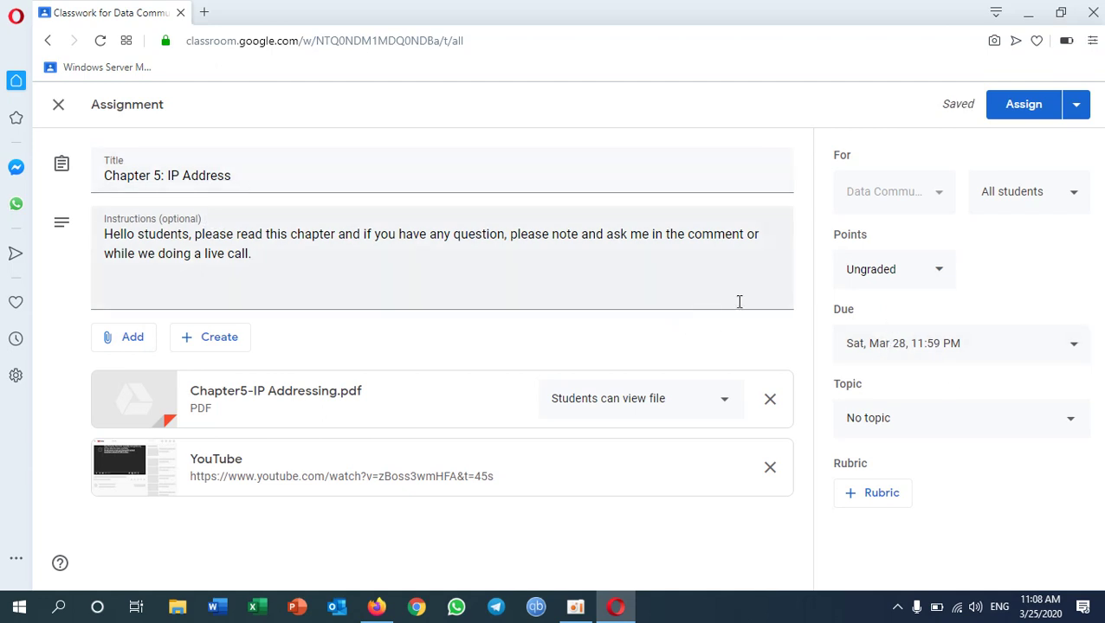
# - Create the topic "Chapter 5: IP Address" for the assignment and assign it to all students
pyautogui.click(1067, 424)
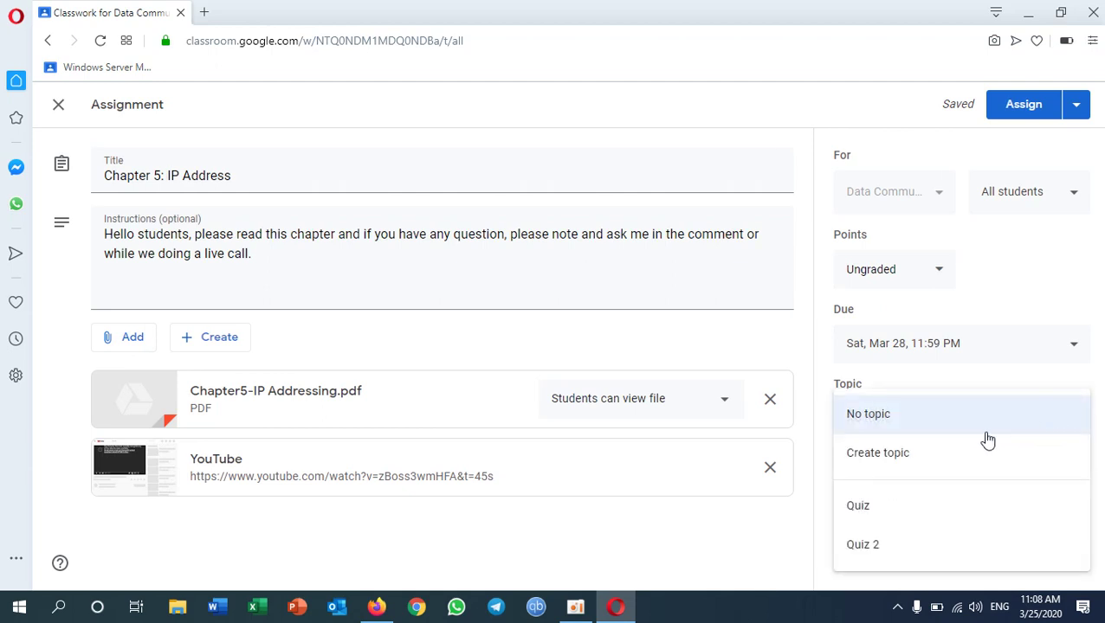
pyautogui.click(881, 457)
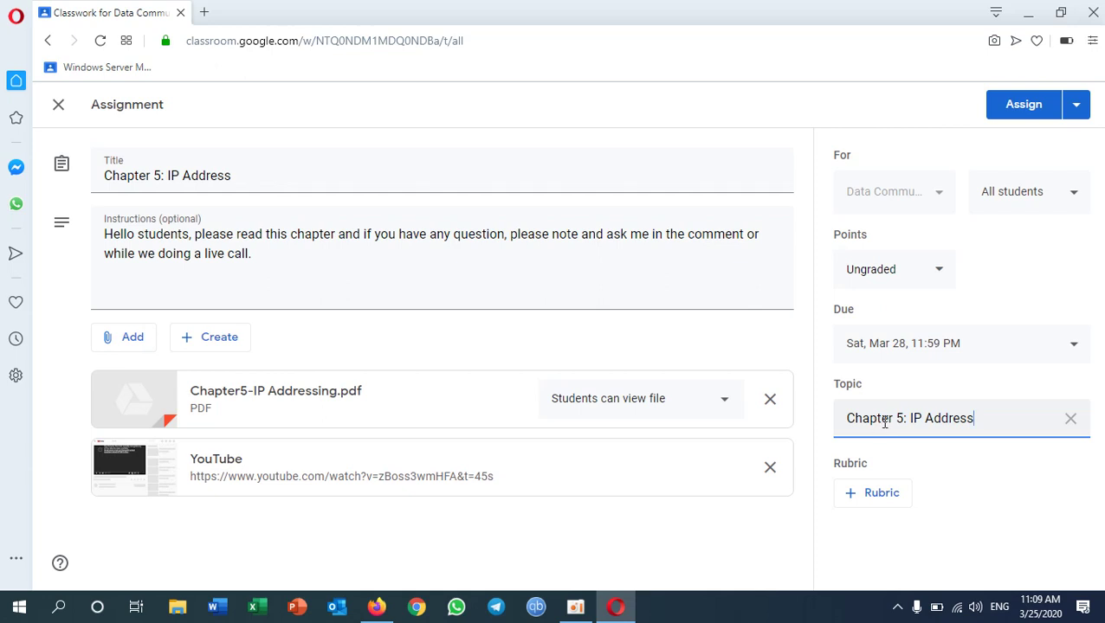
pyautogui.click(1025, 105)
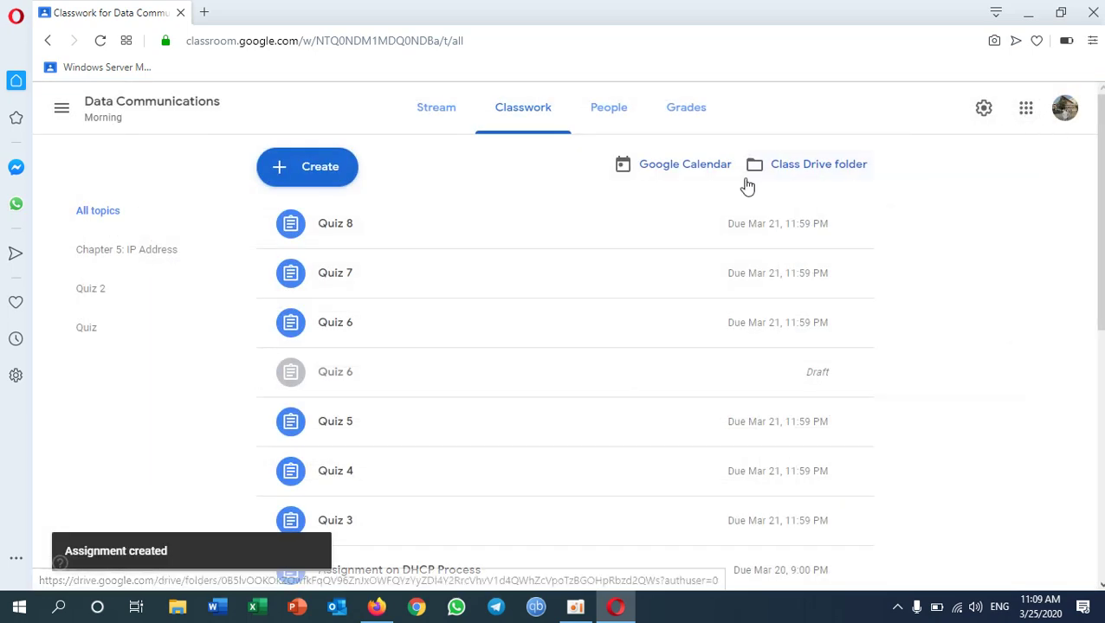
# - Expand the posted Chapter 5: IP Address assignment to review its details, then check the class's people list and return to the classwork
pyautogui.scroll(-2, 551, 406)
pyautogui.scroll(-2, 552, 407)
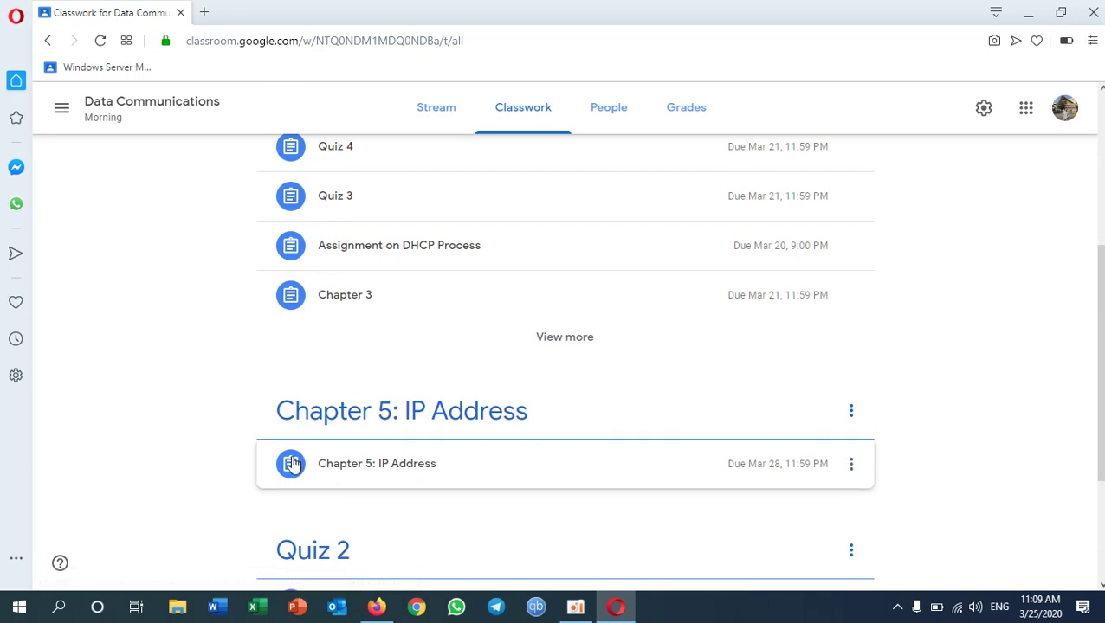
pyautogui.click(412, 468)
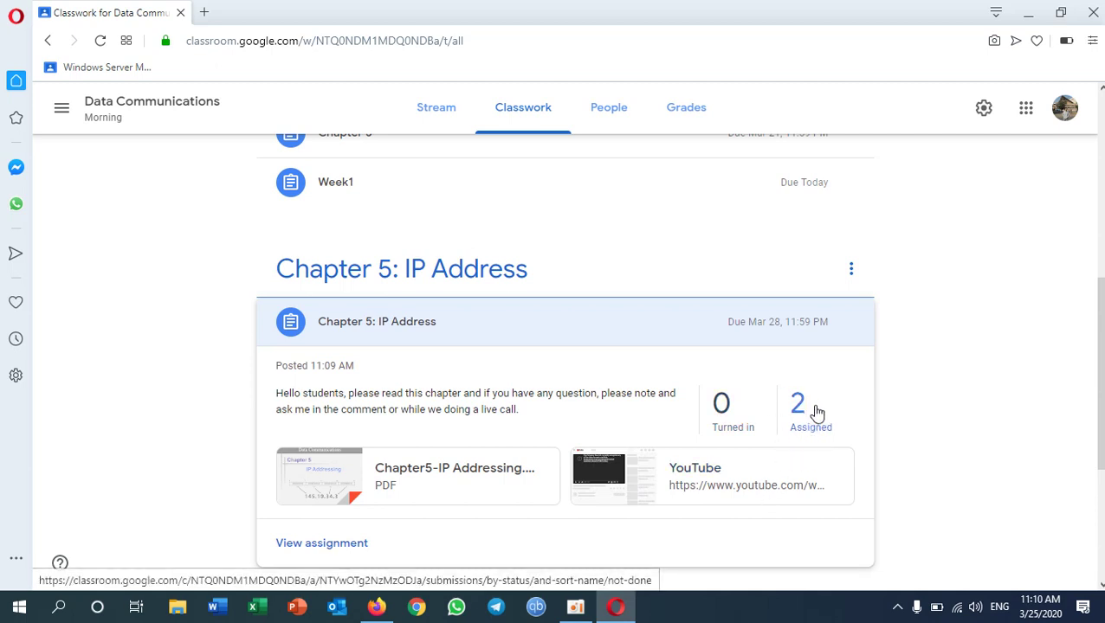
pyautogui.click(611, 110)
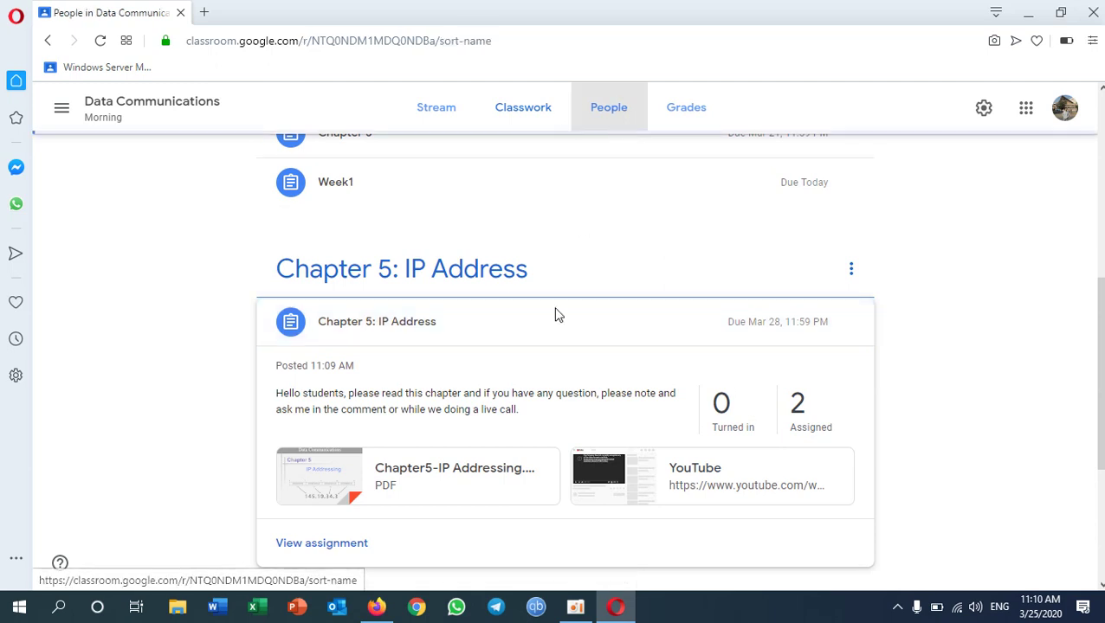
pyautogui.click(530, 122)
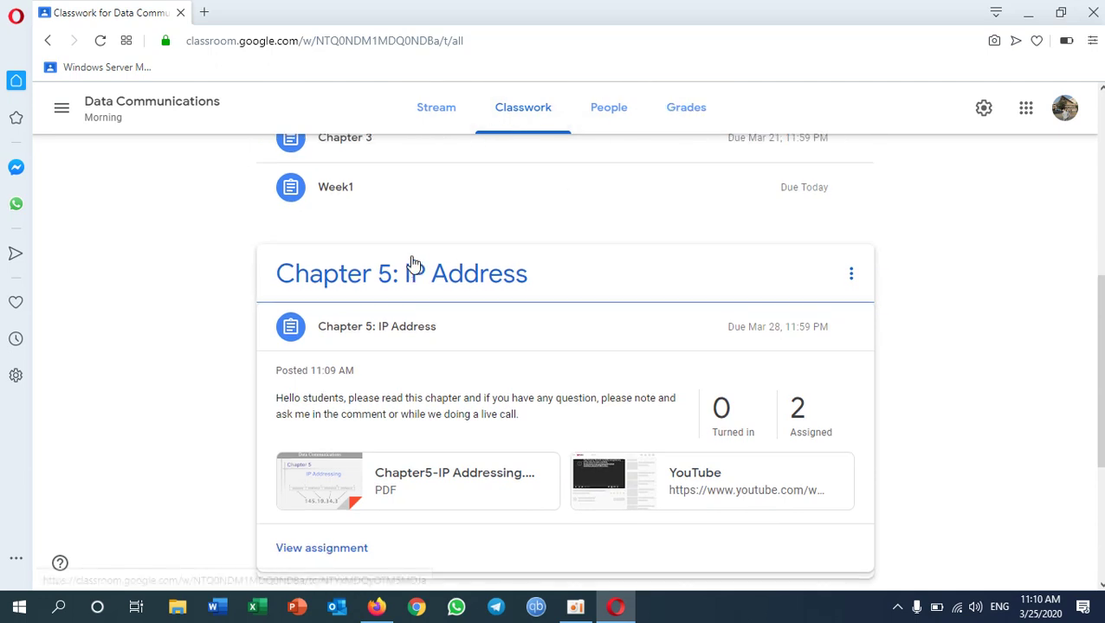
# - Create another assignment in the class with the title "Assignment IP Address"
pyautogui.scroll(6, 413, 264)
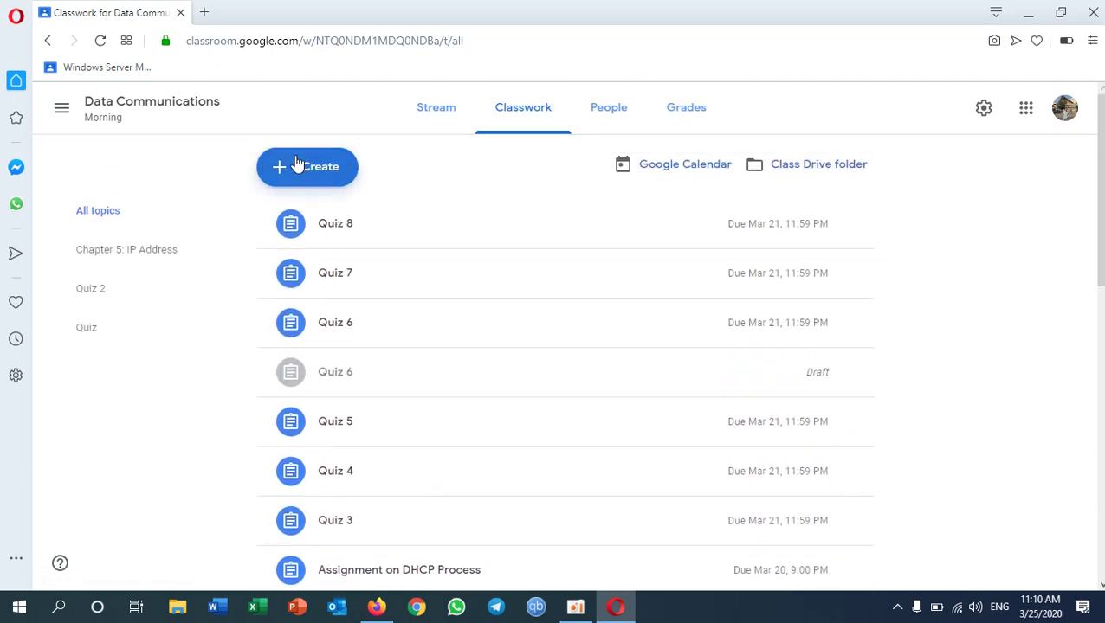
pyautogui.click(299, 173)
pyautogui.click(335, 224)
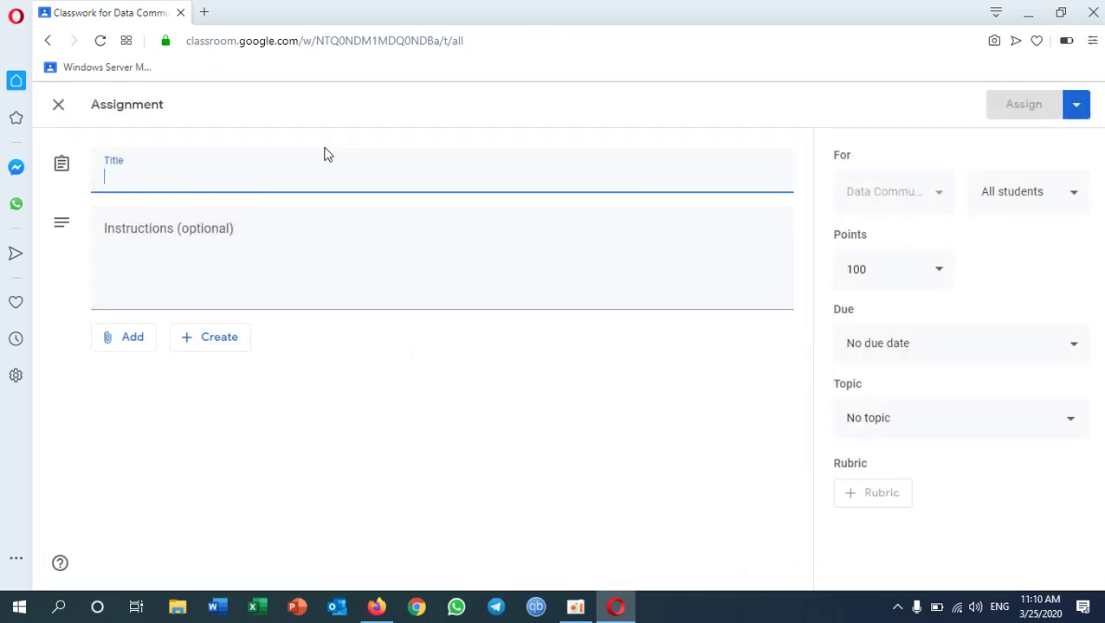
pyautogui.write('Assignment ')
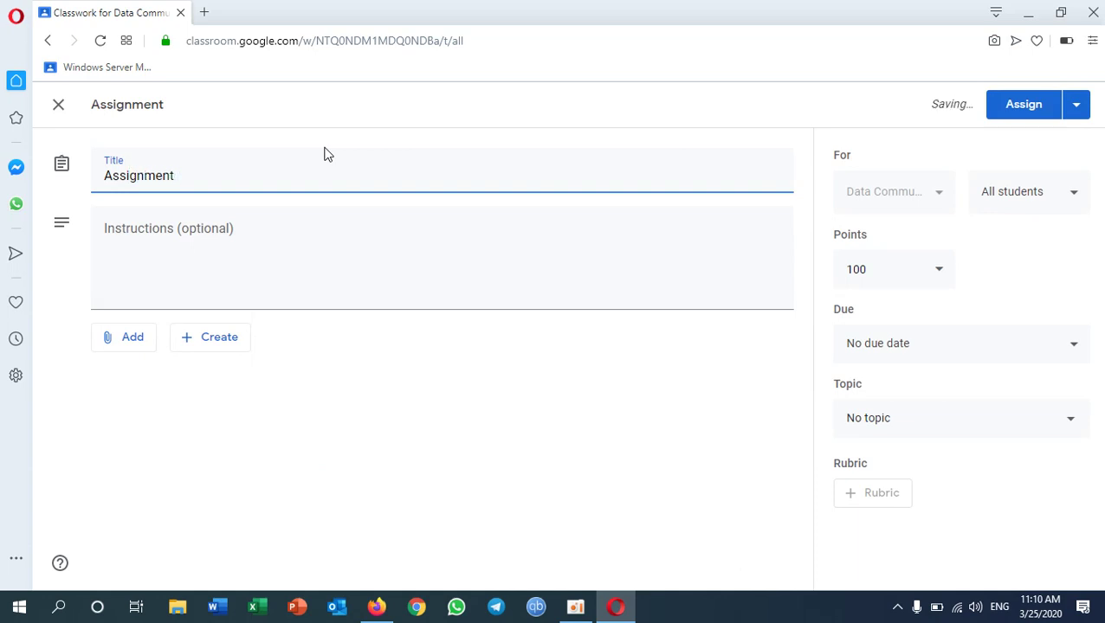
pyautogui.write('IP Address')
# - Enter the assignment instructions "Please draw a network diagram and assign IP address for each computer."
pyautogui.press('Tab')
pyautogui.write('P')
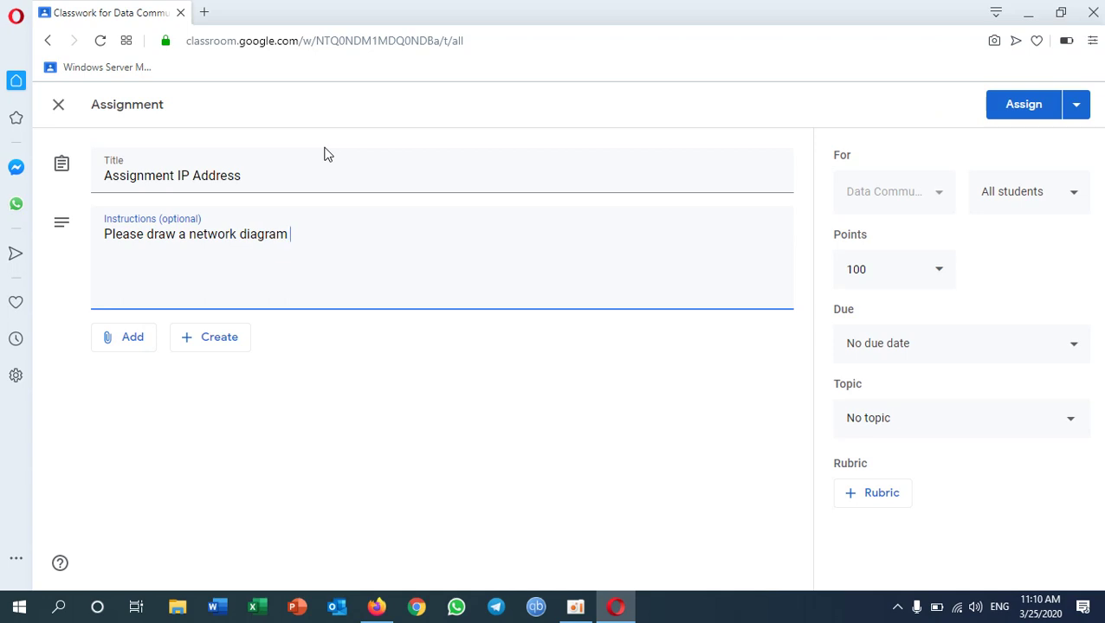
pyautogui.write('and using IP ad')
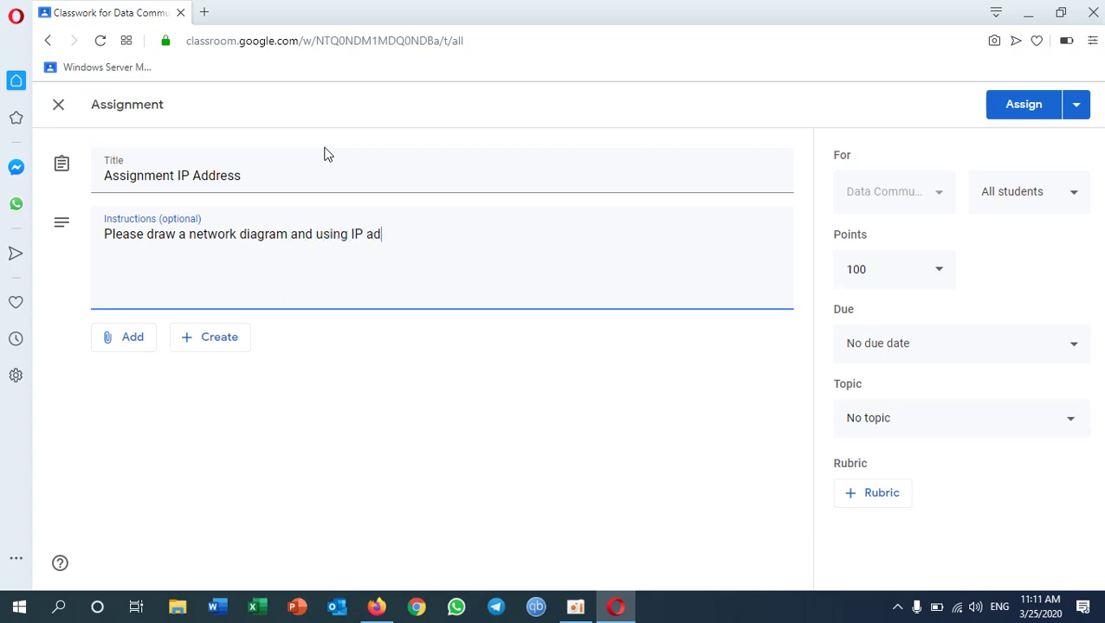
pyautogui.press('Left')
pyautogui.press('Left')
pyautogui.press('Left')
pyautogui.press('Left')
pyautogui.press('BackSpace')
pyautogui.press('BackSpace')
pyautogui.press('BackSpace')
pyautogui.press('BackSpace')
pyautogui.press('BackSpace')
pyautogui.write('assign')
pyautogui.press('Right')
pyautogui.press('Right')
pyautogui.press('Right')
pyautogui.press('Right')
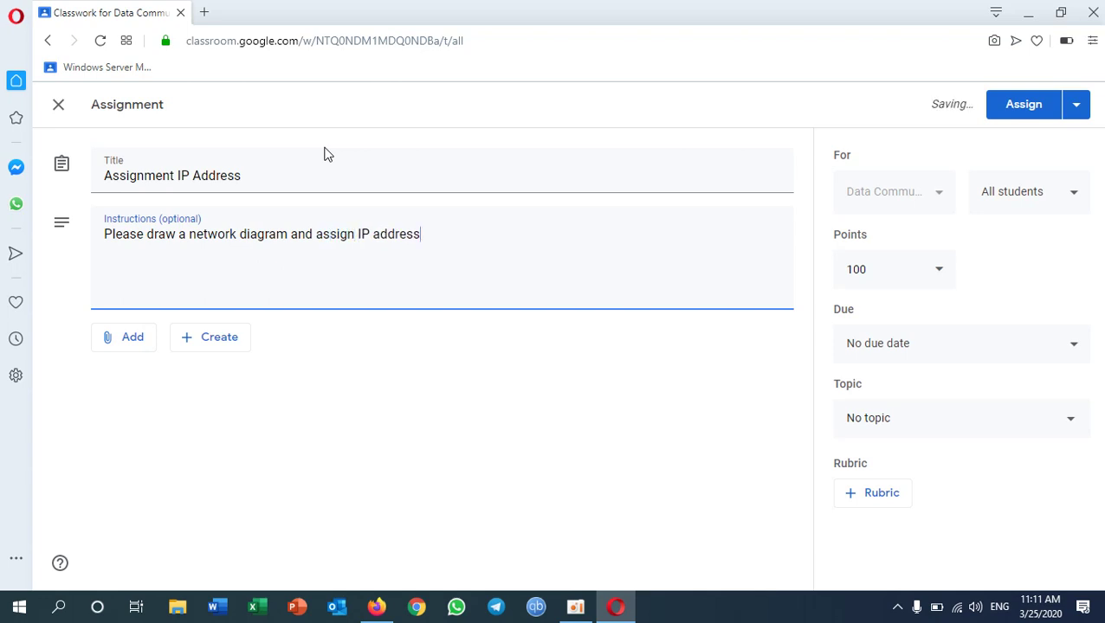
pyautogui.write('computer.')
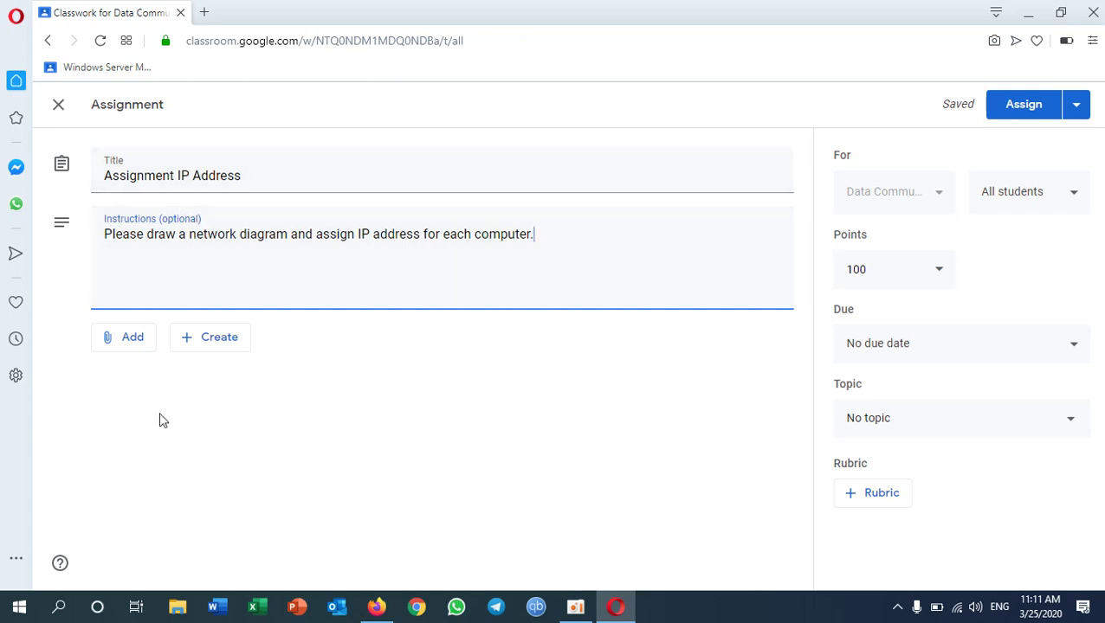
pyautogui.click(111, 347)
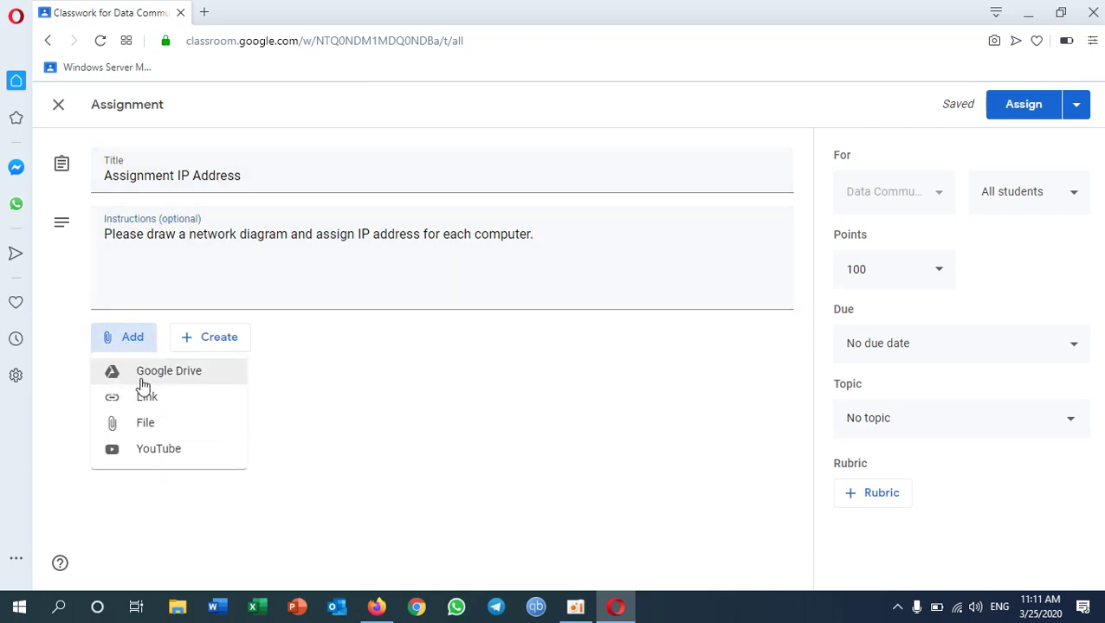
pyautogui.click(205, 239)
pyautogui.moveTo(110, 243); pyautogui.dragTo(553, 264)
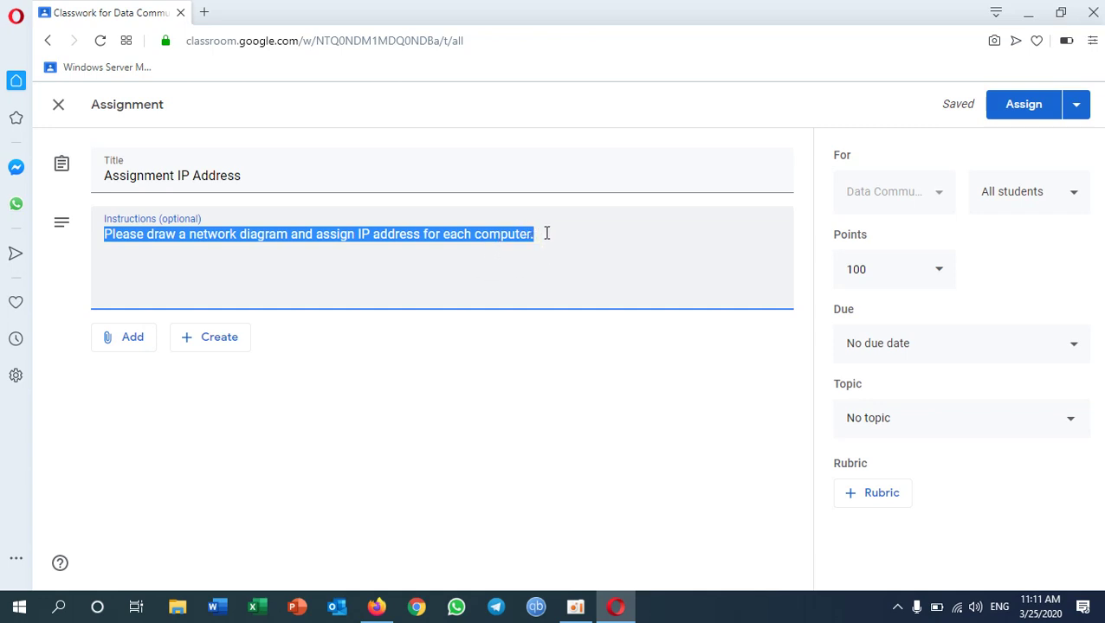
pyautogui.click(546, 233)
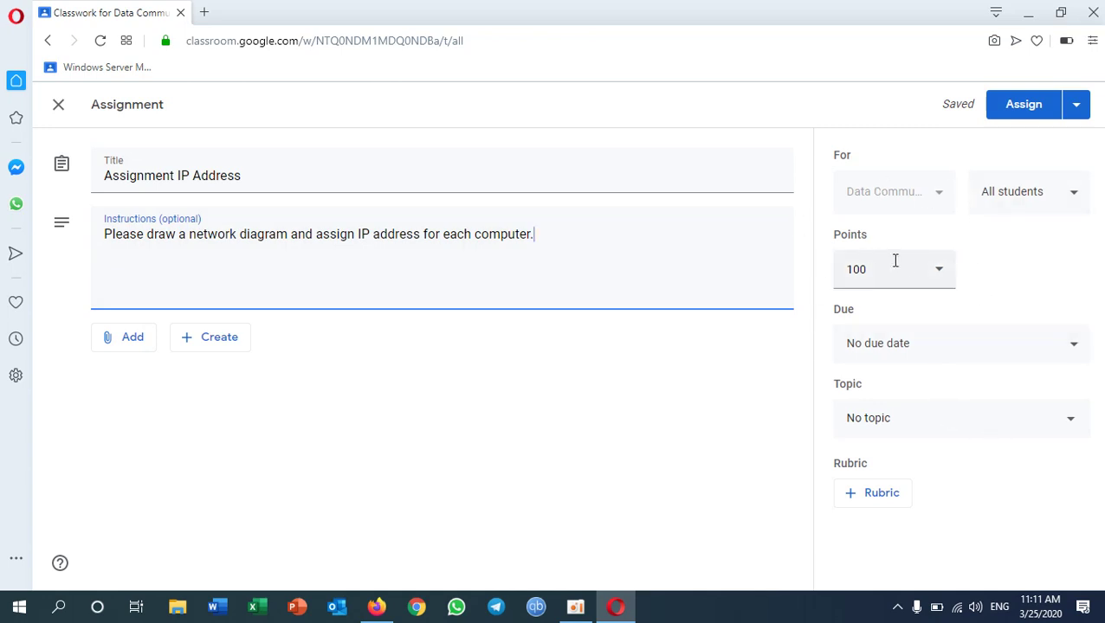
# - Set the points for Assignment IP Address to 5
pyautogui.click(940, 272)
pyautogui.click(940, 272)
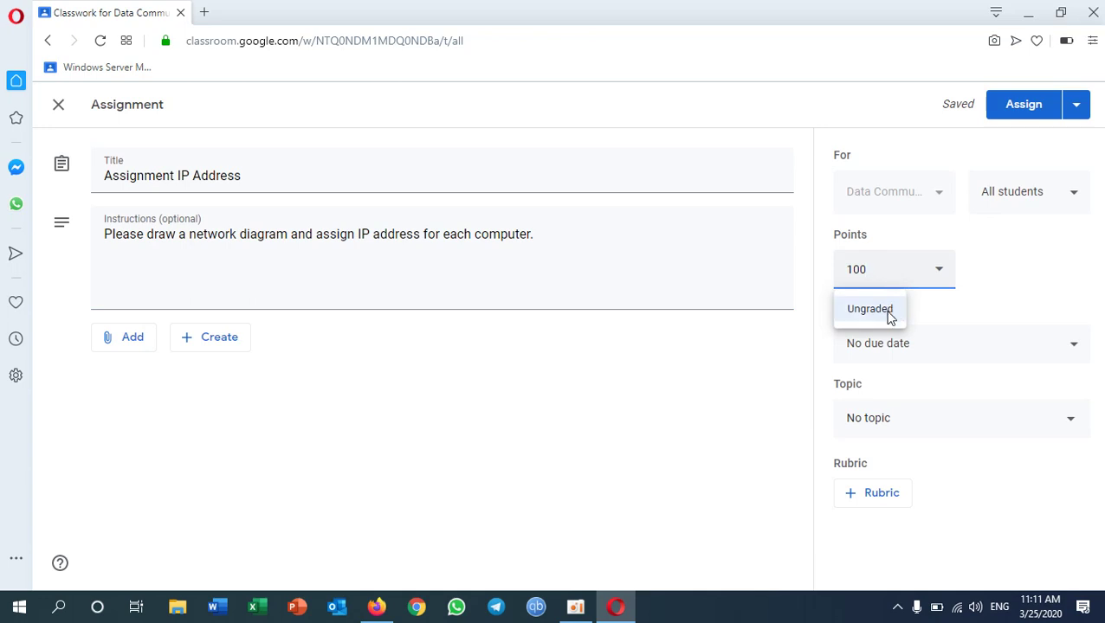
pyautogui.moveTo(883, 270); pyautogui.dragTo(821, 257)
pyautogui.write('5')
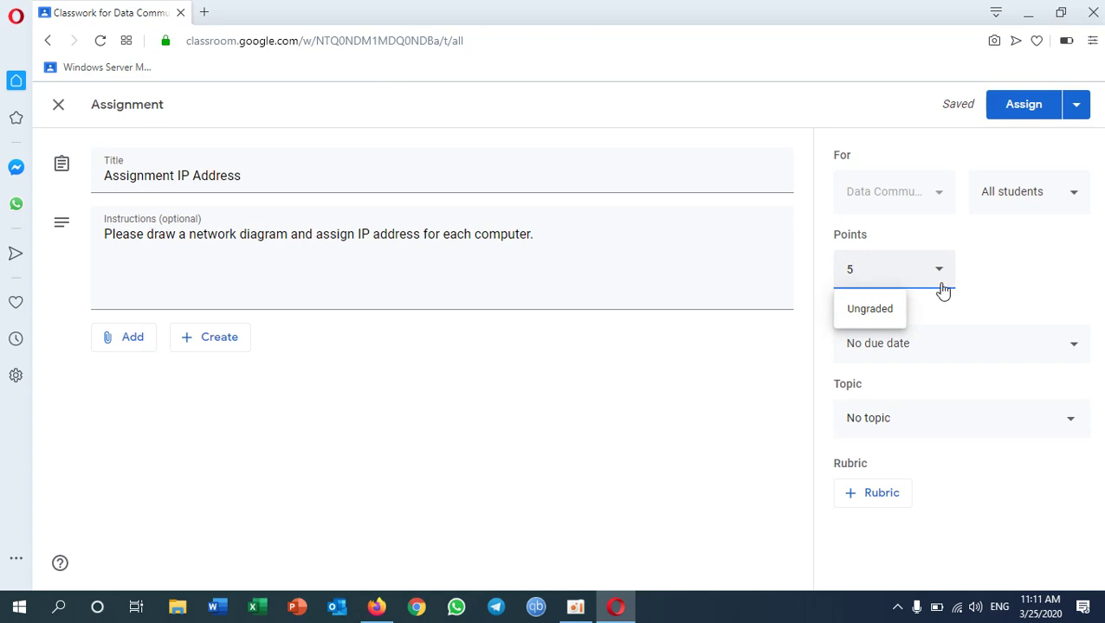
pyautogui.click(987, 279)
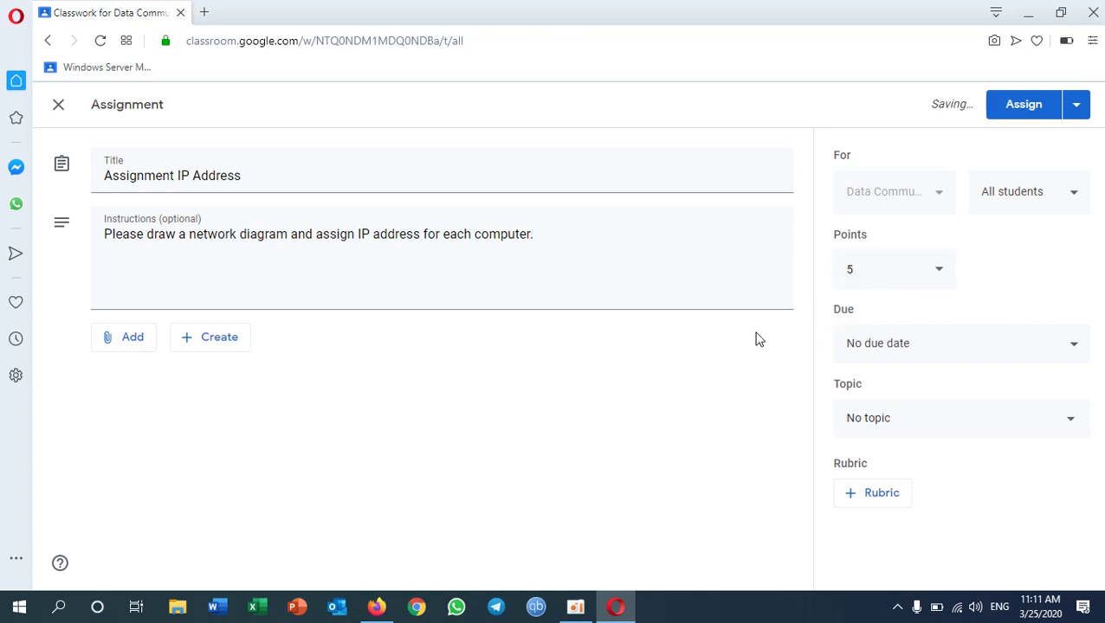
# - Set the due date of Assignment IP Address to Mar 28, 2020, without a specific time
pyautogui.click(910, 355)
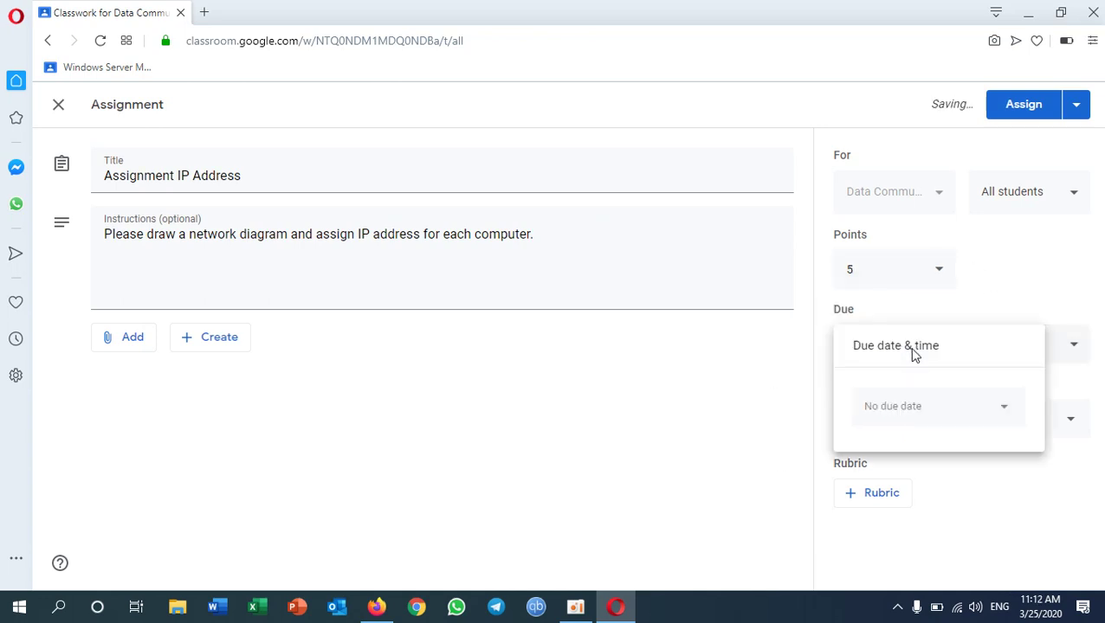
pyautogui.click(1005, 420)
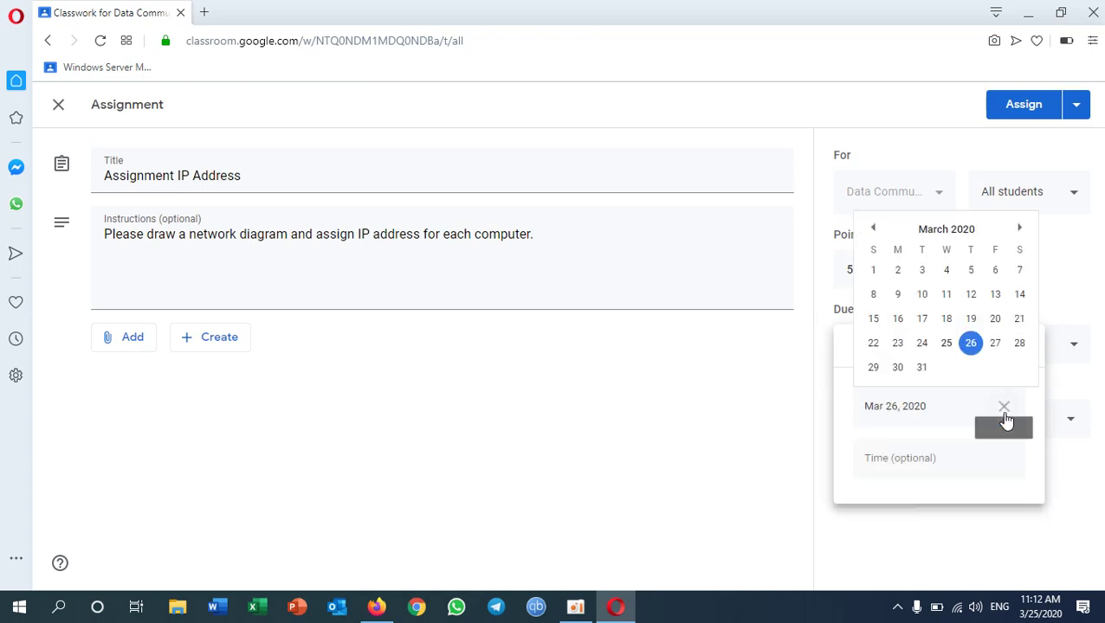
pyautogui.click(1019, 345)
pyautogui.click(950, 460)
pyautogui.click(1007, 544)
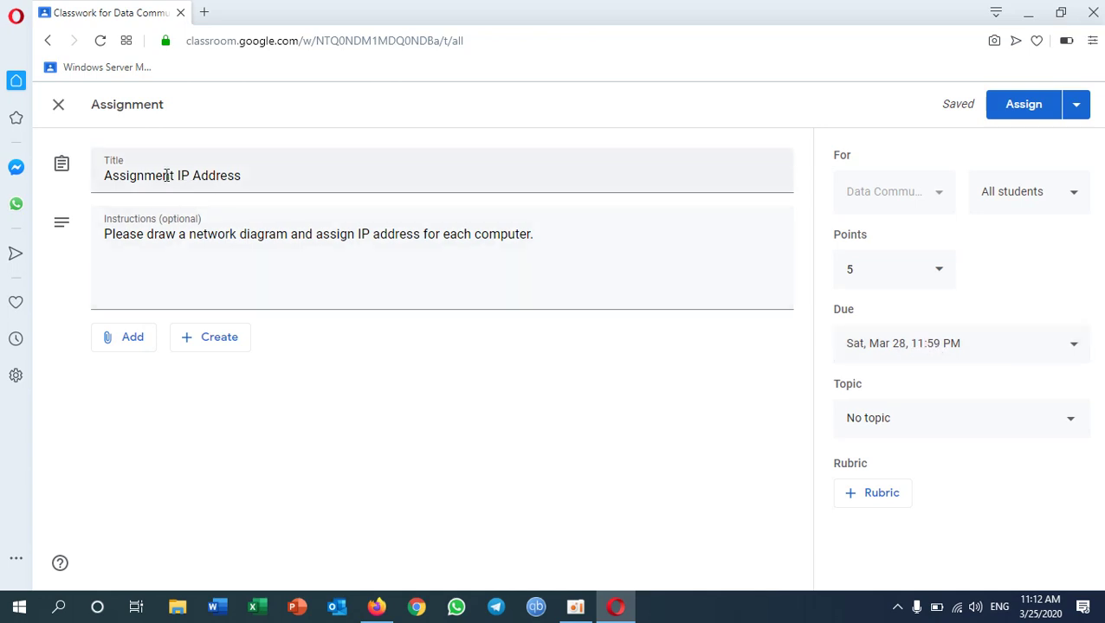
# - File Assignment IP Address under the existing topic "Chapter 5: IP Address" and assign it to all students
pyautogui.click(1073, 420)
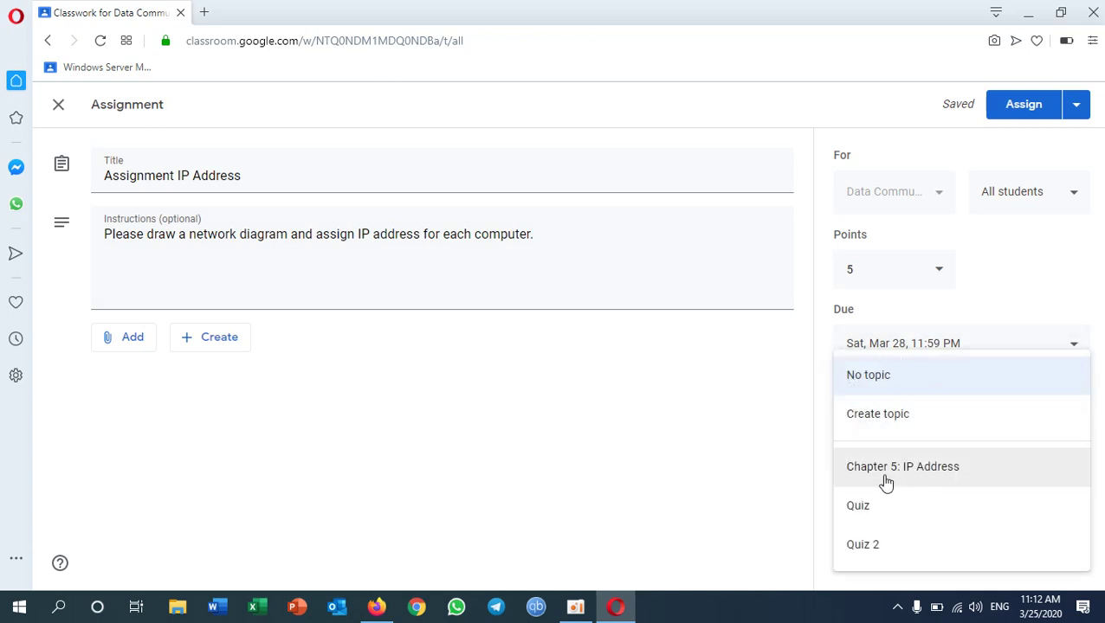
pyautogui.click(934, 470)
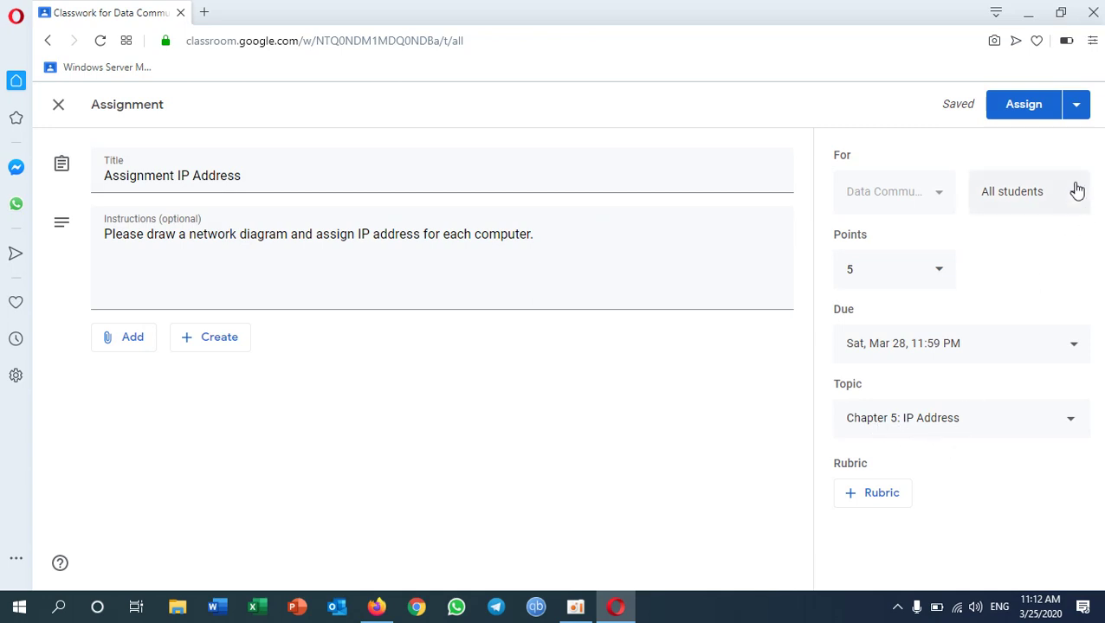
pyautogui.click(1030, 105)
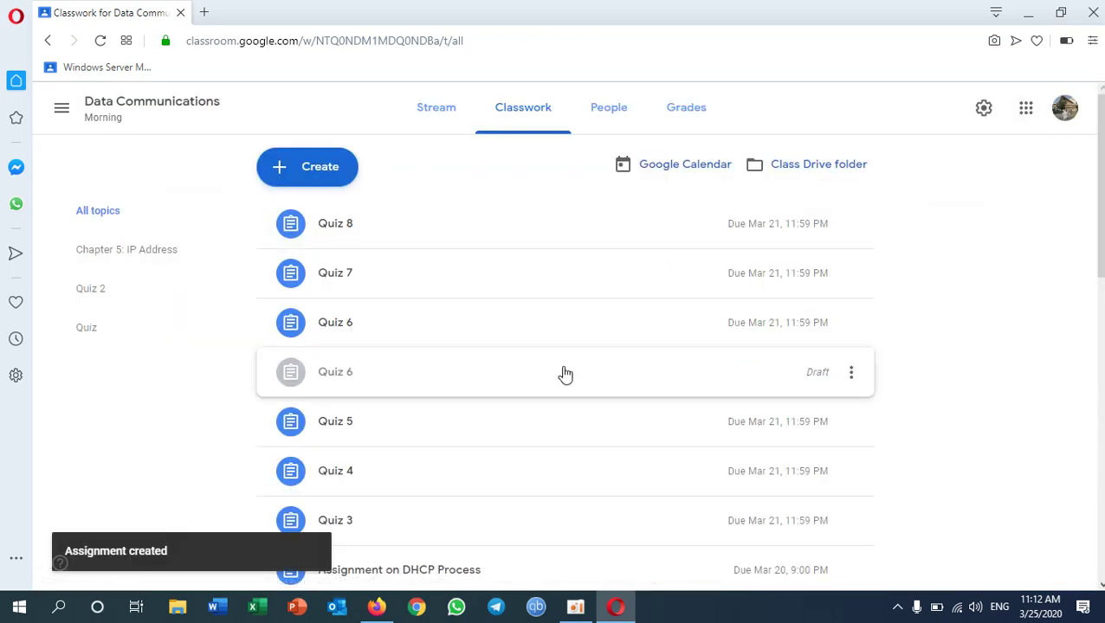
# - Expand the posted Assignment IP Address under the topic "Chapter 5: IP Address" to review its details
pyautogui.scroll(-5, 565, 375)
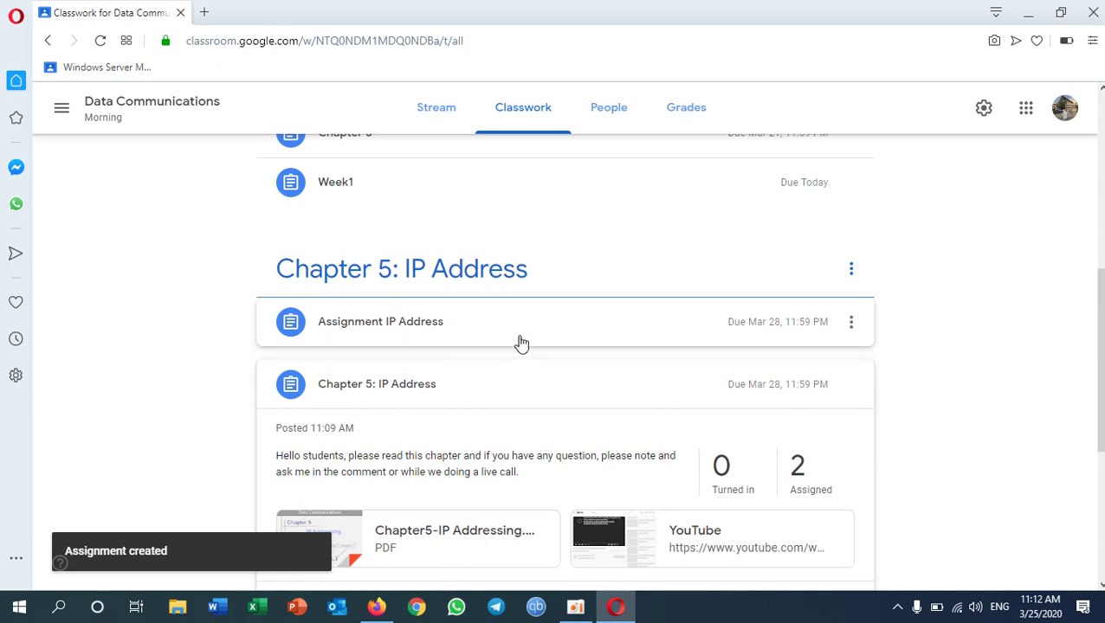
pyautogui.click(487, 336)
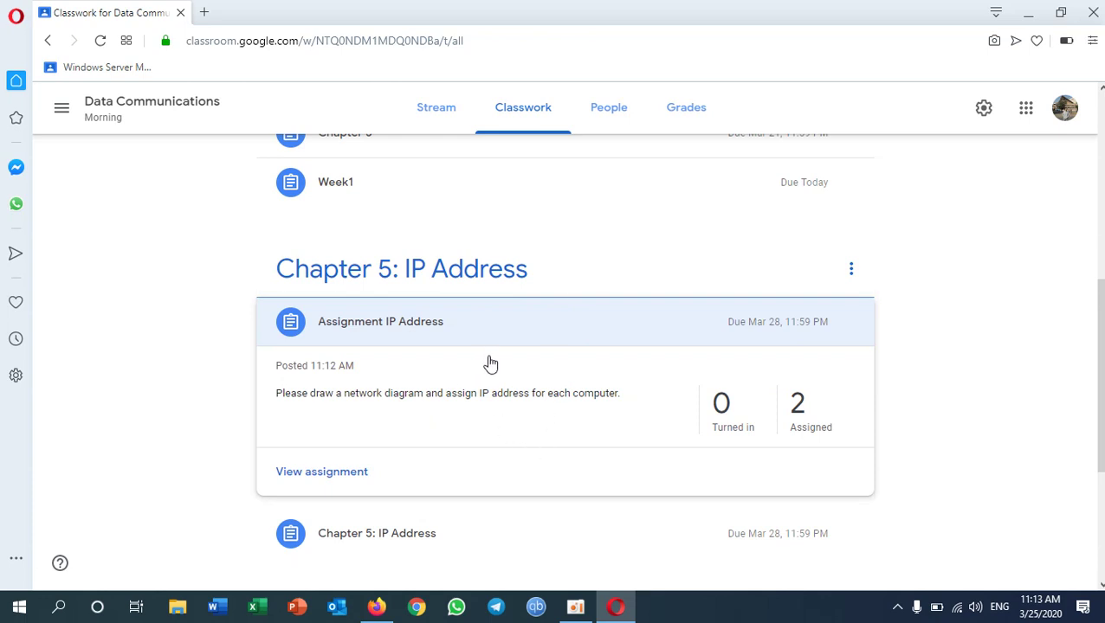
pyautogui.scroll(1, 497, 356)
pyautogui.scroll(5, 495, 355)
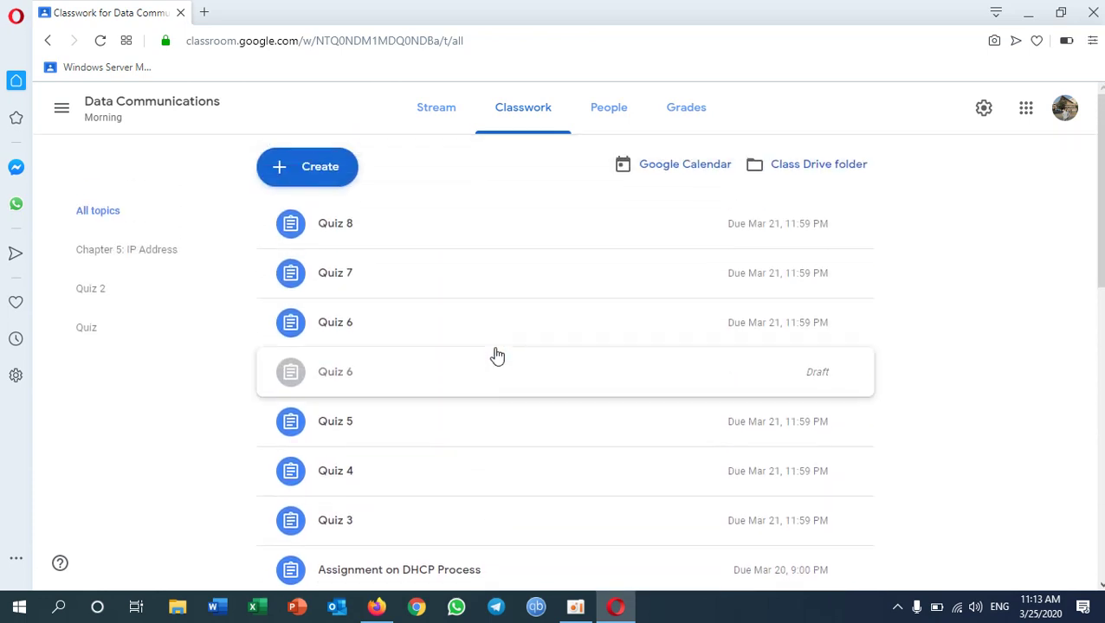
# - Create a new quiz assignment and title it "Quiz 10"
pyautogui.click(329, 178)
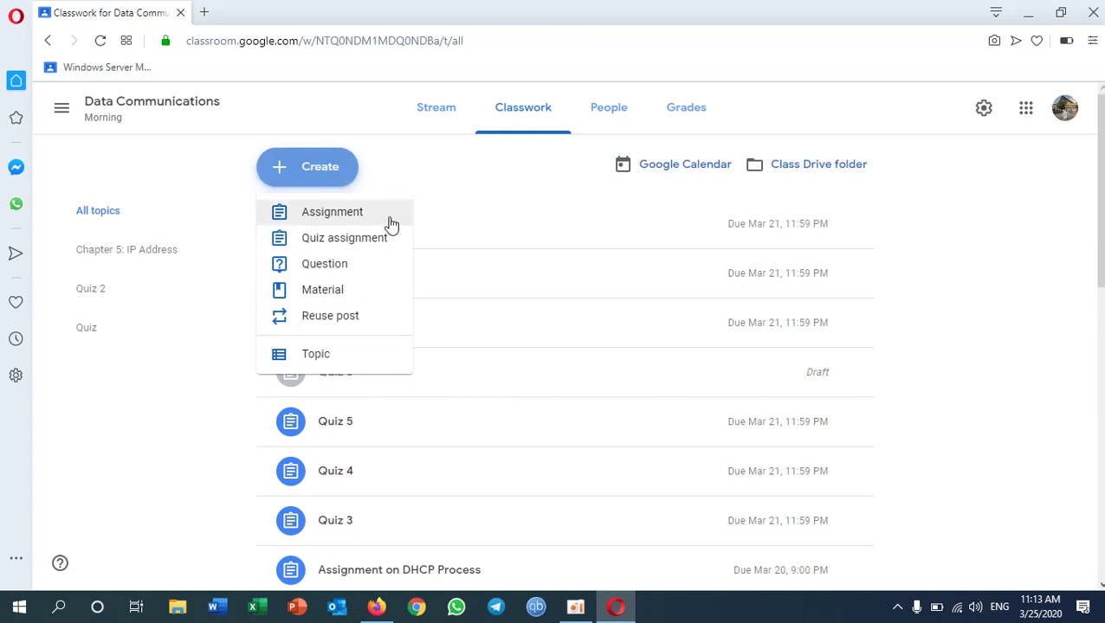
pyautogui.click(380, 249)
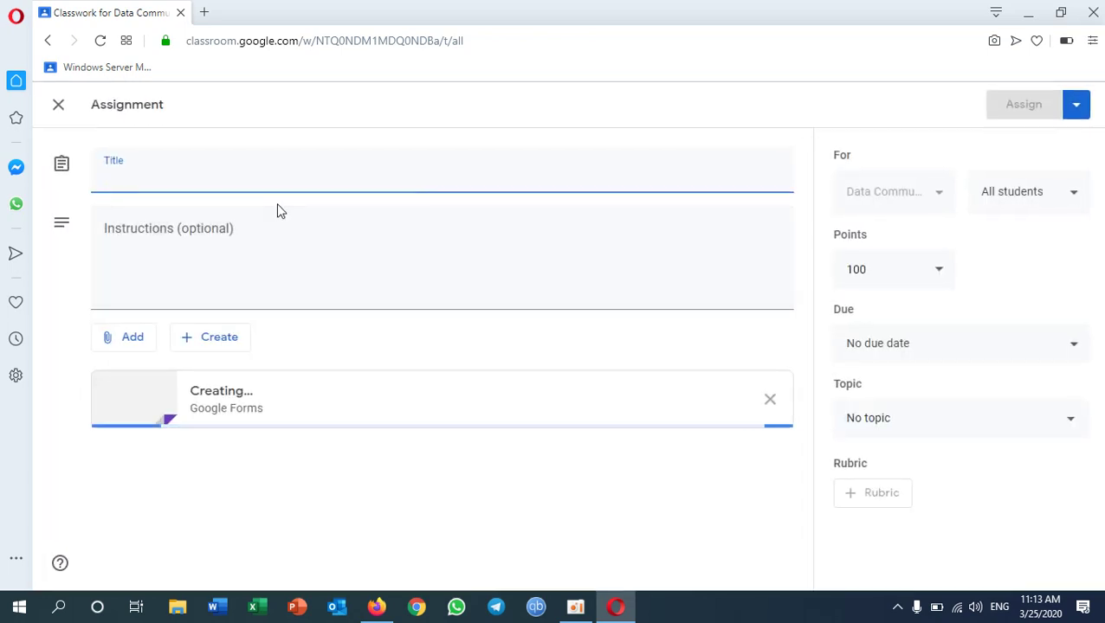
pyautogui.write('Quiz')
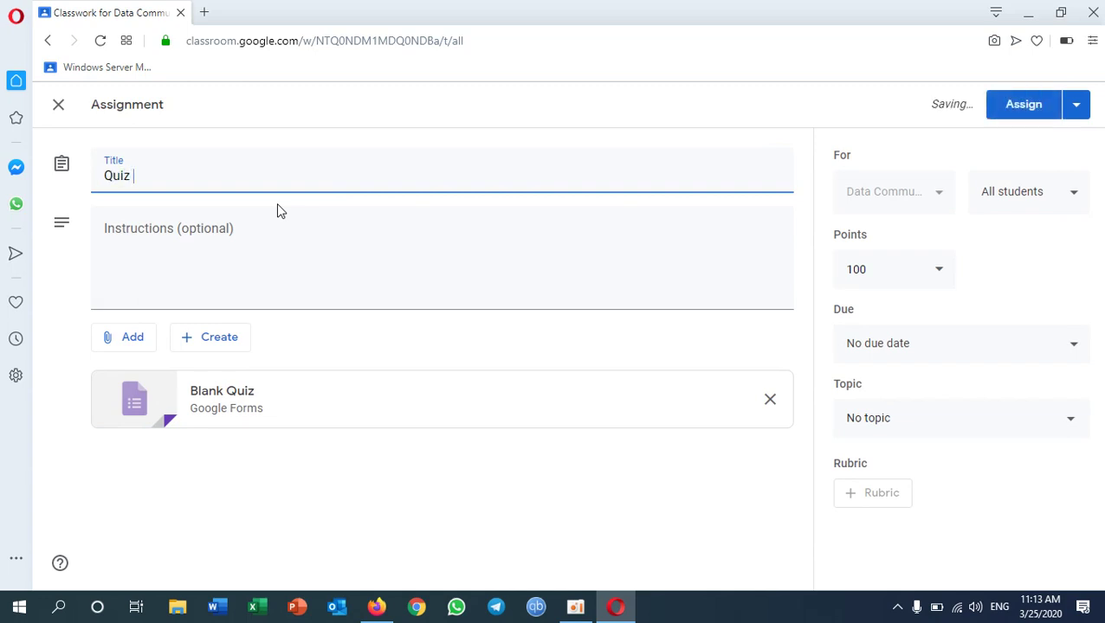
pyautogui.write(' 10')
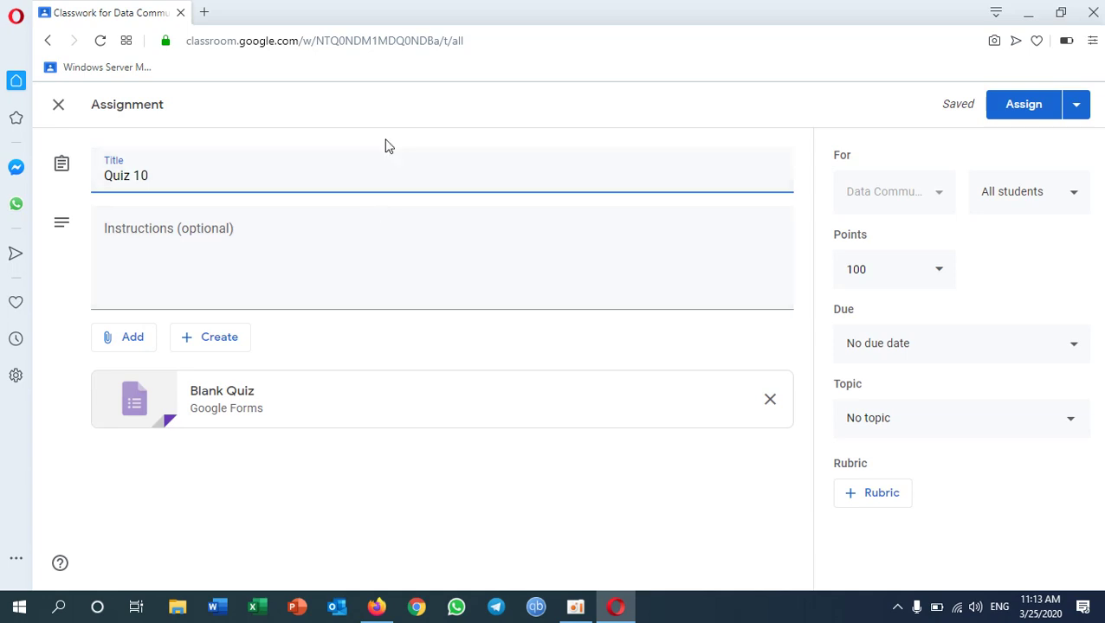
# - Enter the Quiz 10 instructions "Please do a quiz with IP Address."
pyautogui.click(185, 237)
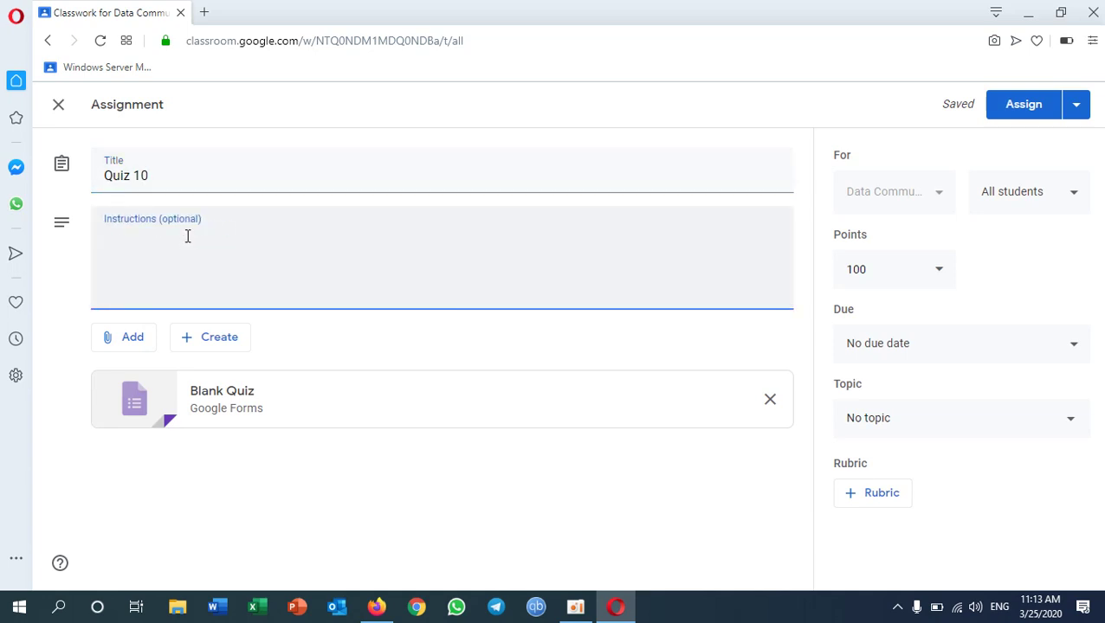
pyautogui.write('Please do a quiz')
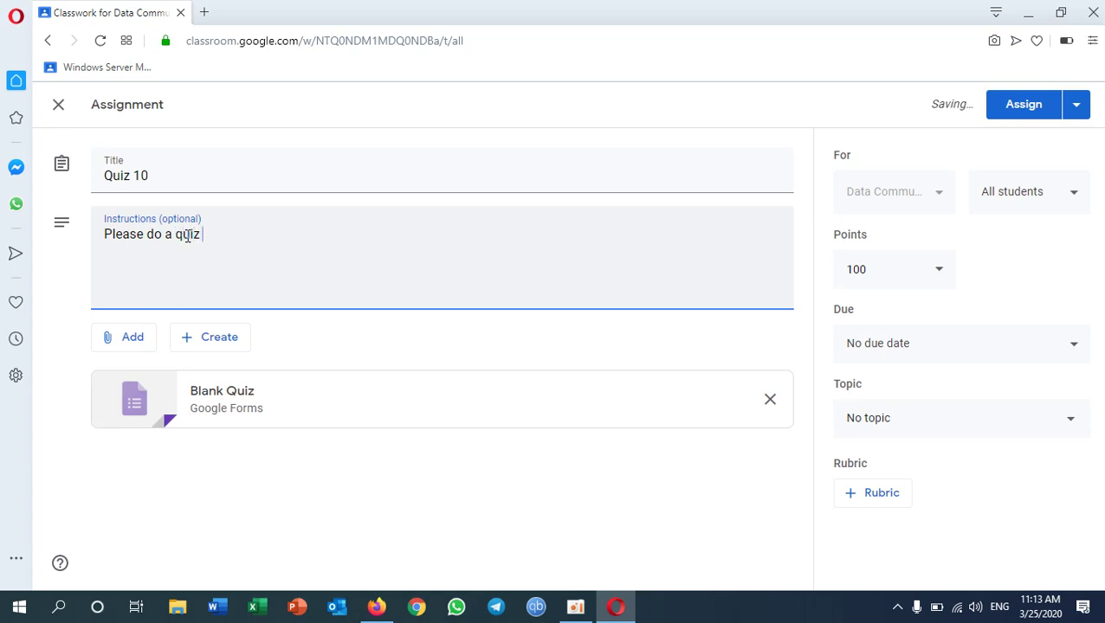
pyautogui.write('with IP Address.')
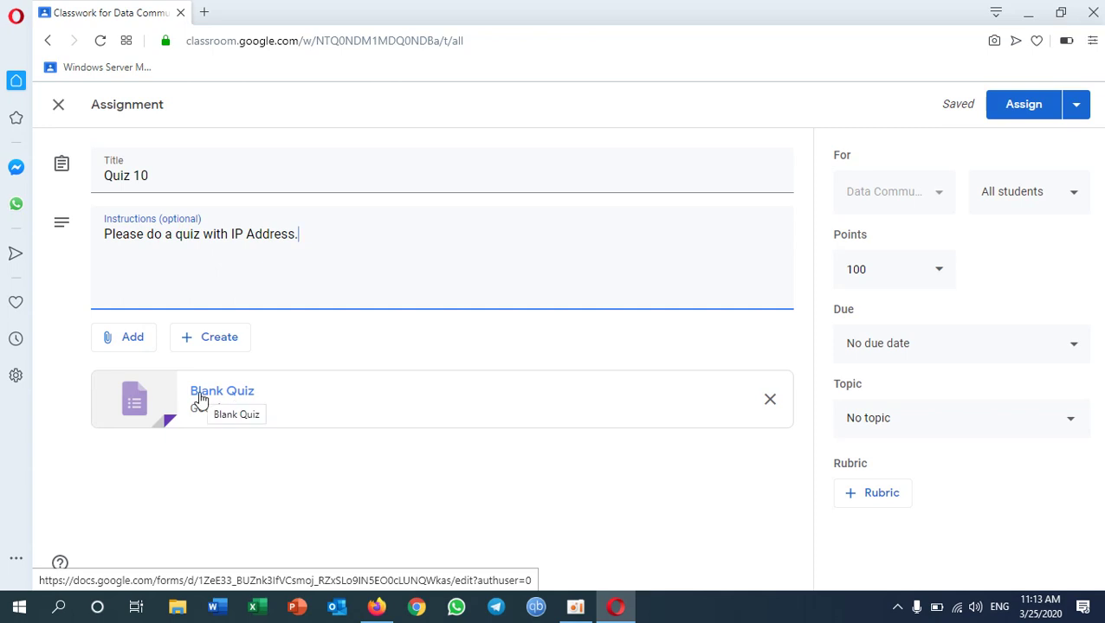
# - Open the attached Blank Quiz form and change its heading to "IP Address Quiz-10"
pyautogui.click(234, 400)
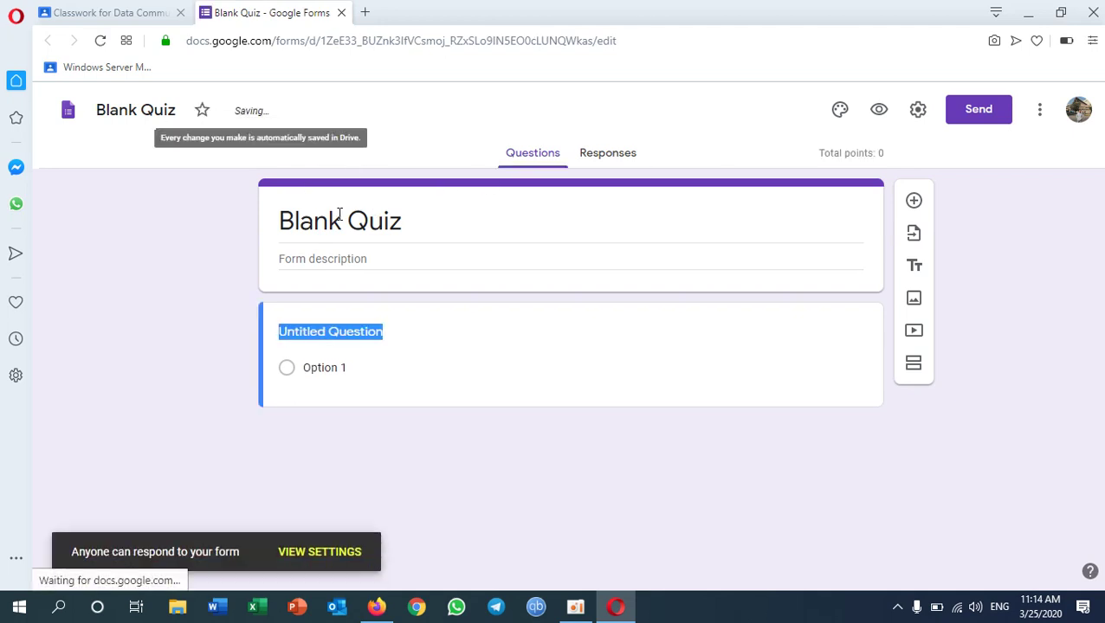
pyautogui.click(378, 208)
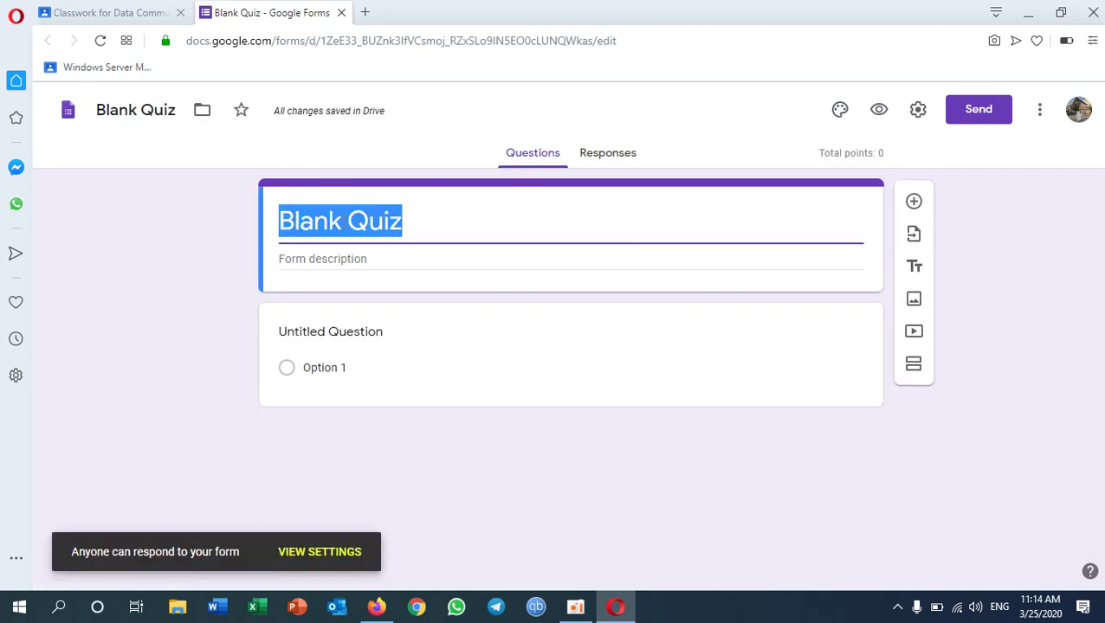
pyautogui.click(355, 224)
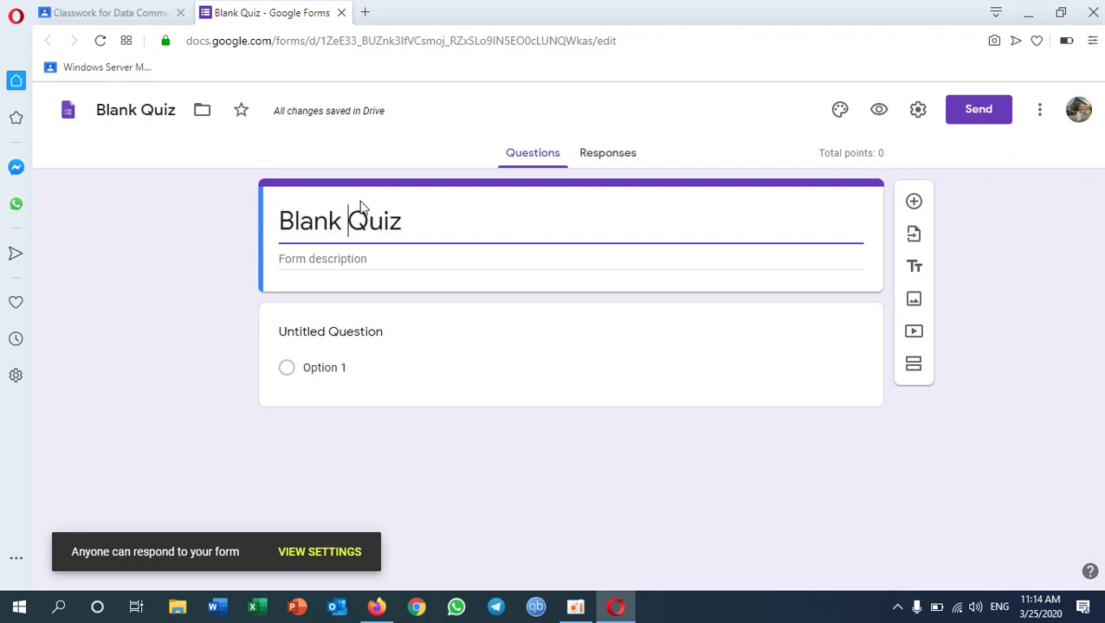
pyautogui.press('BackSpace')
pyautogui.press('BackSpace')
pyautogui.press('BackSpace')
pyautogui.press('BackSpace')
pyautogui.write('IP Address')
pyautogui.press('Right')
pyautogui.press('Right')
pyautogui.press('Right')
pyautogui.press('Right')
pyautogui.write('-10')
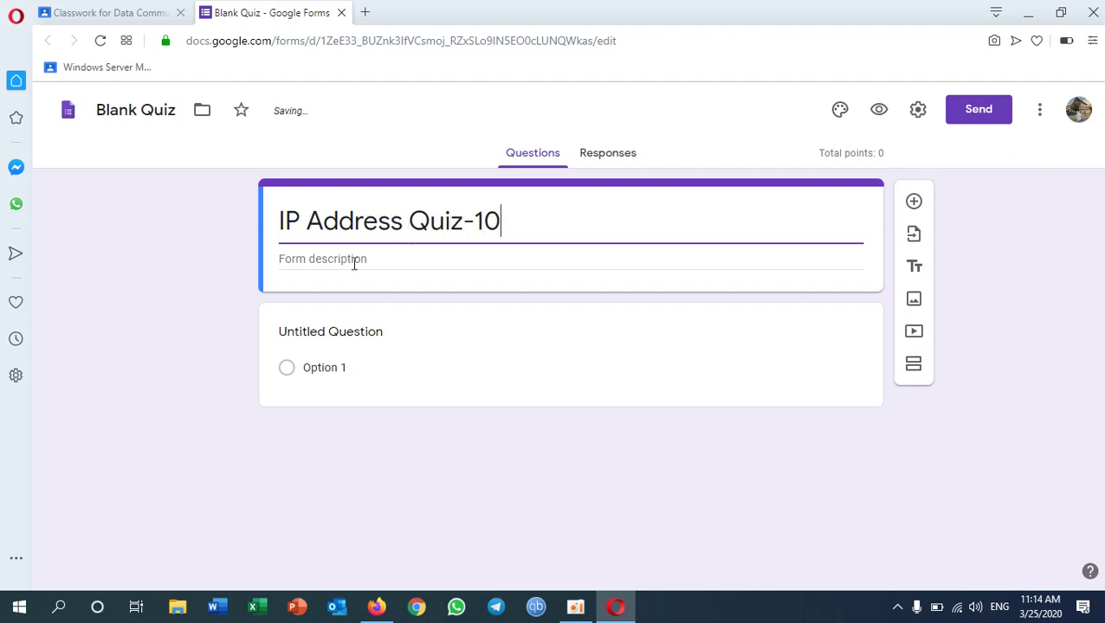
# - Enter the form description "Choose one for the correct answer."
pyautogui.click(337, 259)
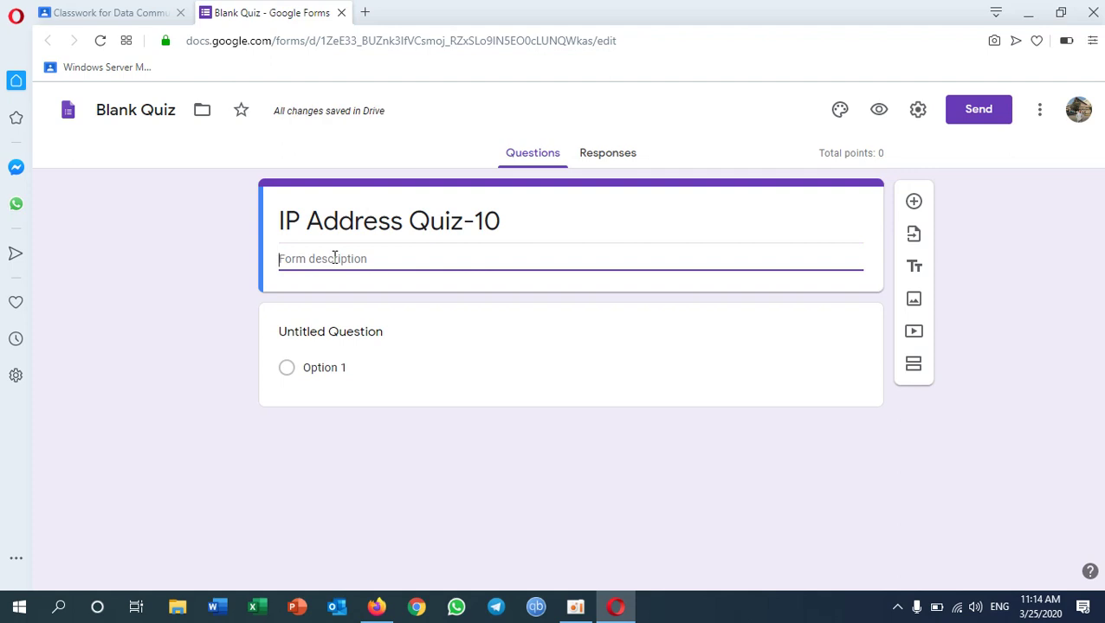
pyautogui.write('P')
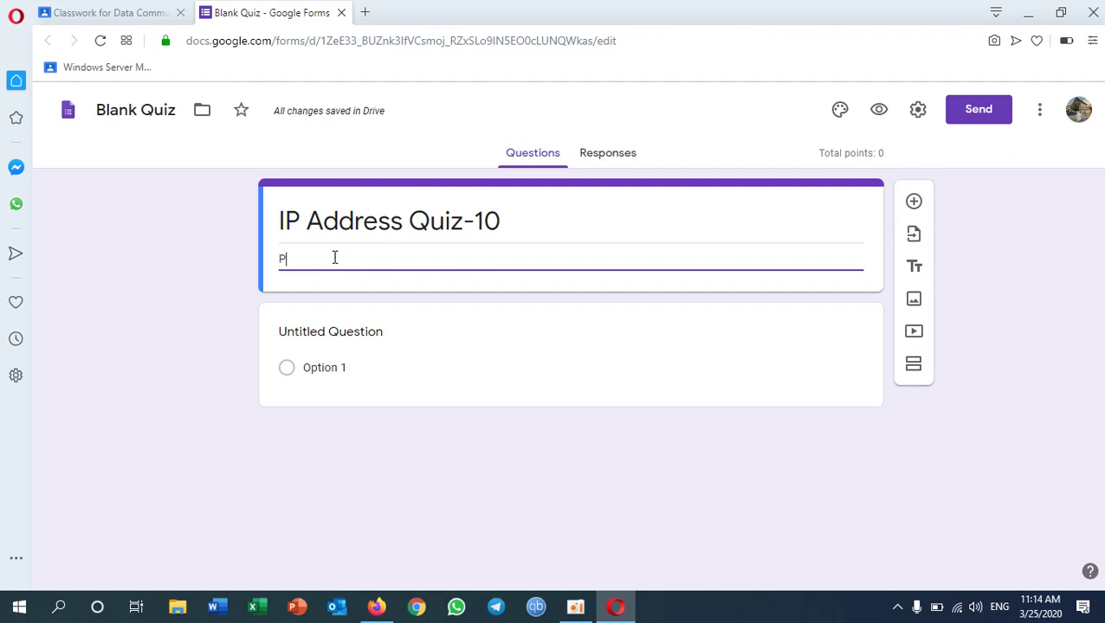
pyautogui.press('BackSpace')
pyautogui.write('Choos')
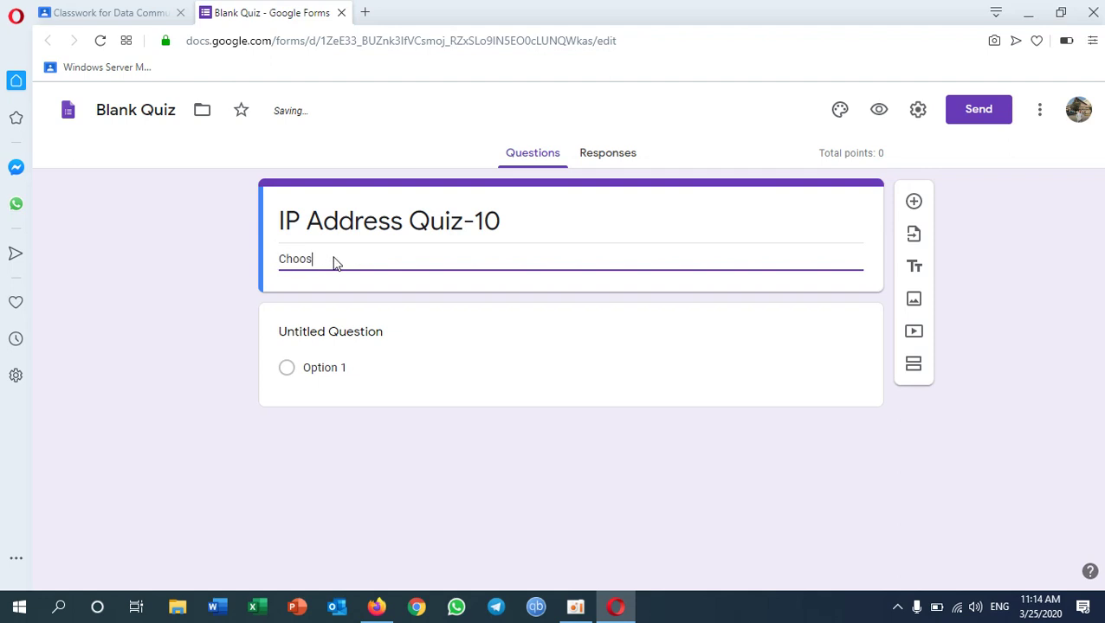
pyautogui.write('e one for the corec')
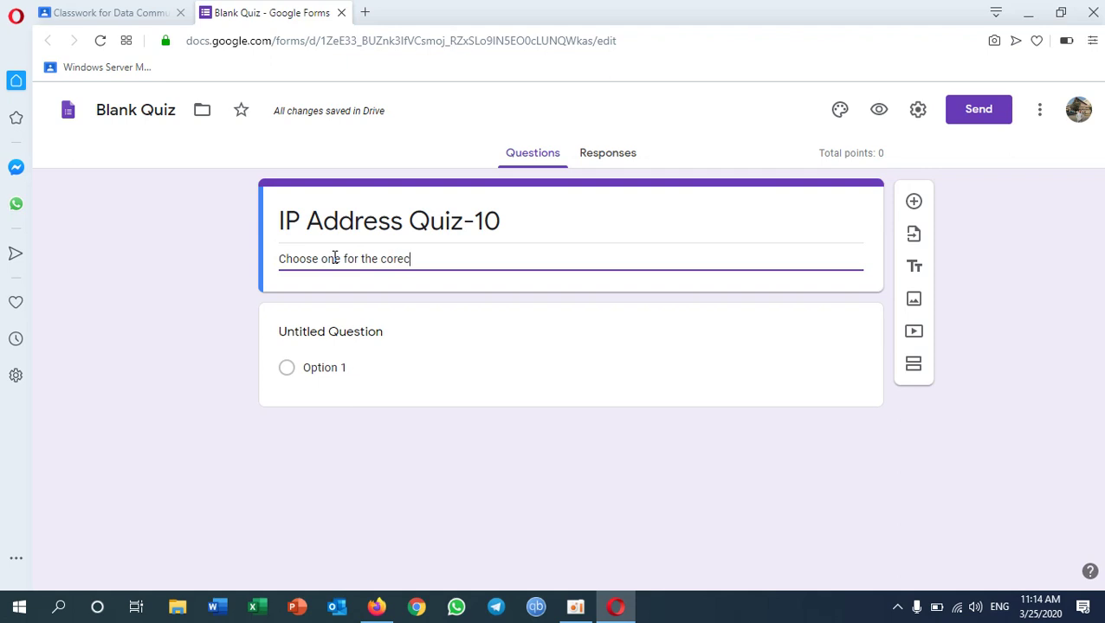
pyautogui.press('BackSpace')
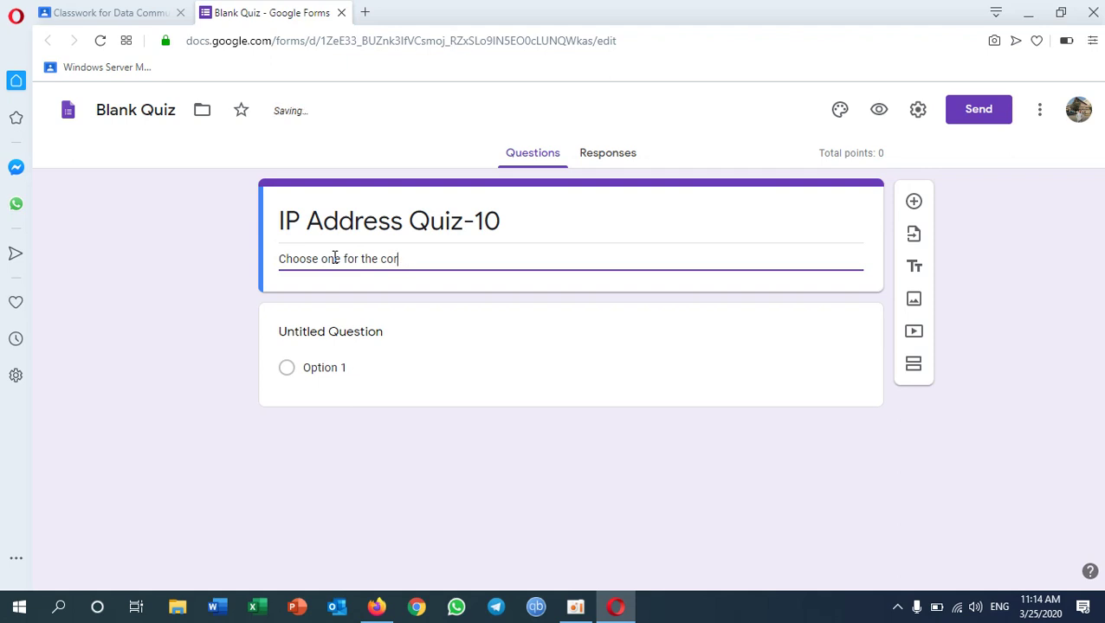
pyautogui.write('anw')
# - Set the untitled first question to the Short answer type and word it "What is your name?"
pyautogui.click(350, 336)
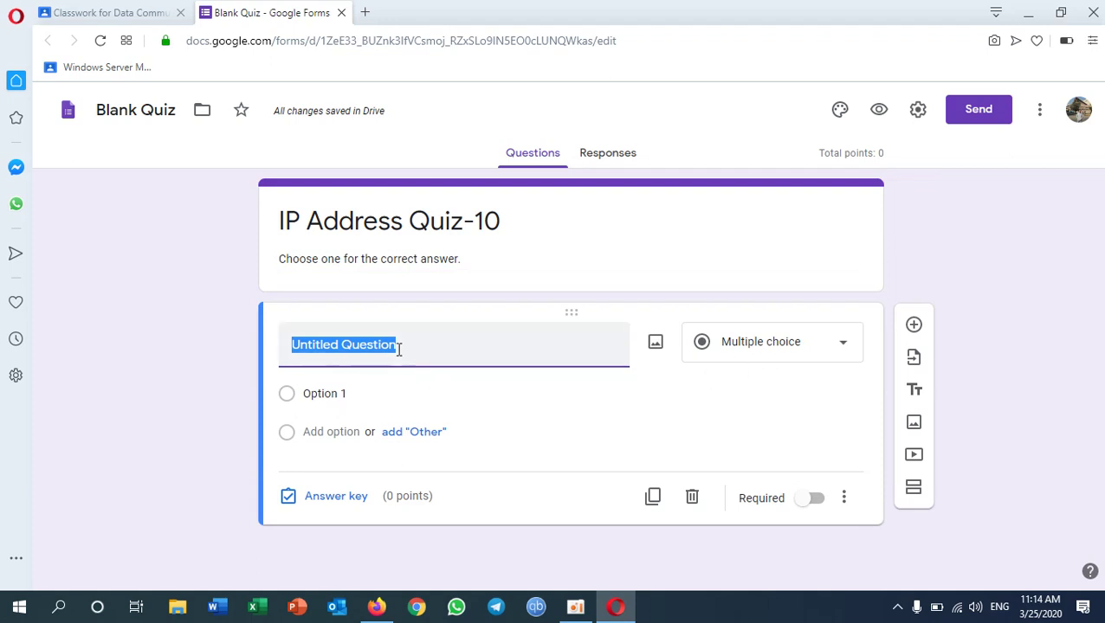
pyautogui.click(842, 345)
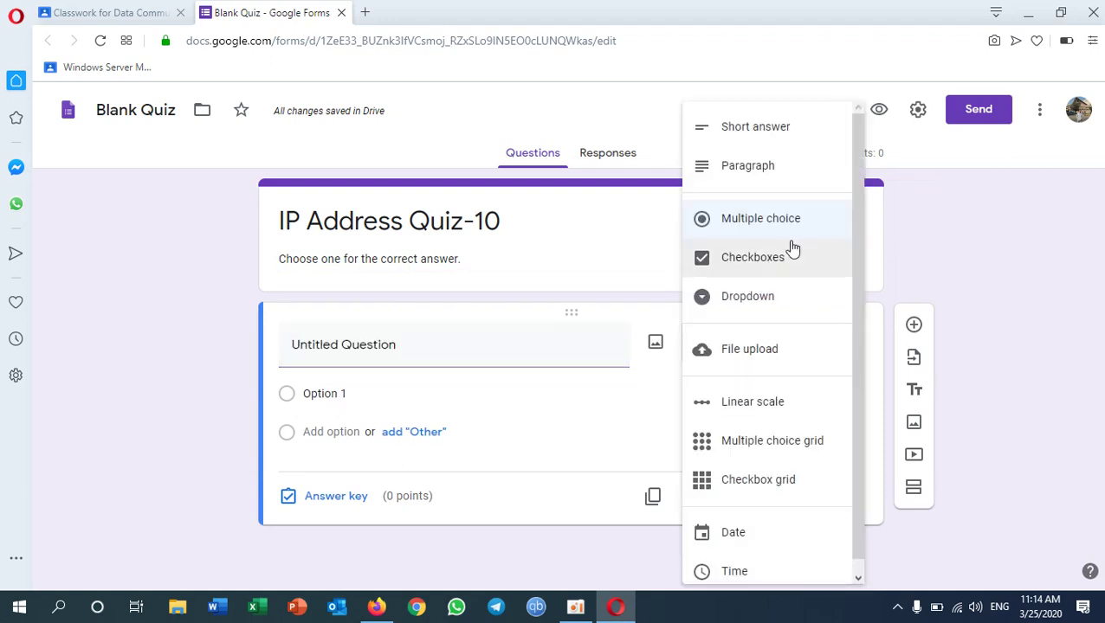
pyautogui.click(769, 131)
pyautogui.click(426, 352)
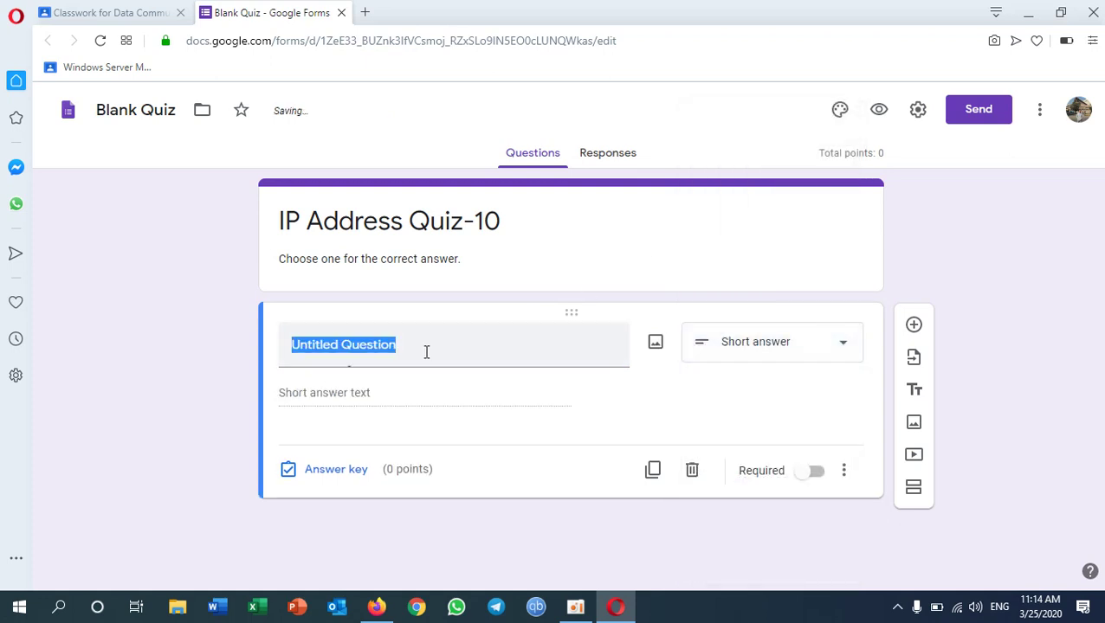
pyautogui.write('What is your name?')
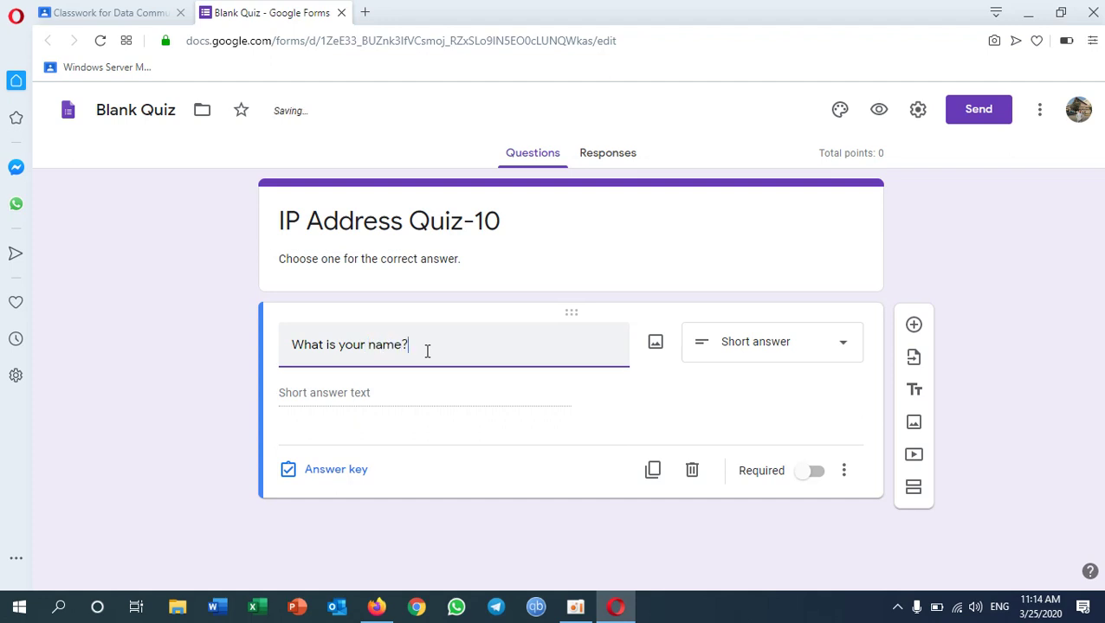
# - Make the "What is your name?" question required
pyautogui.click(826, 477)
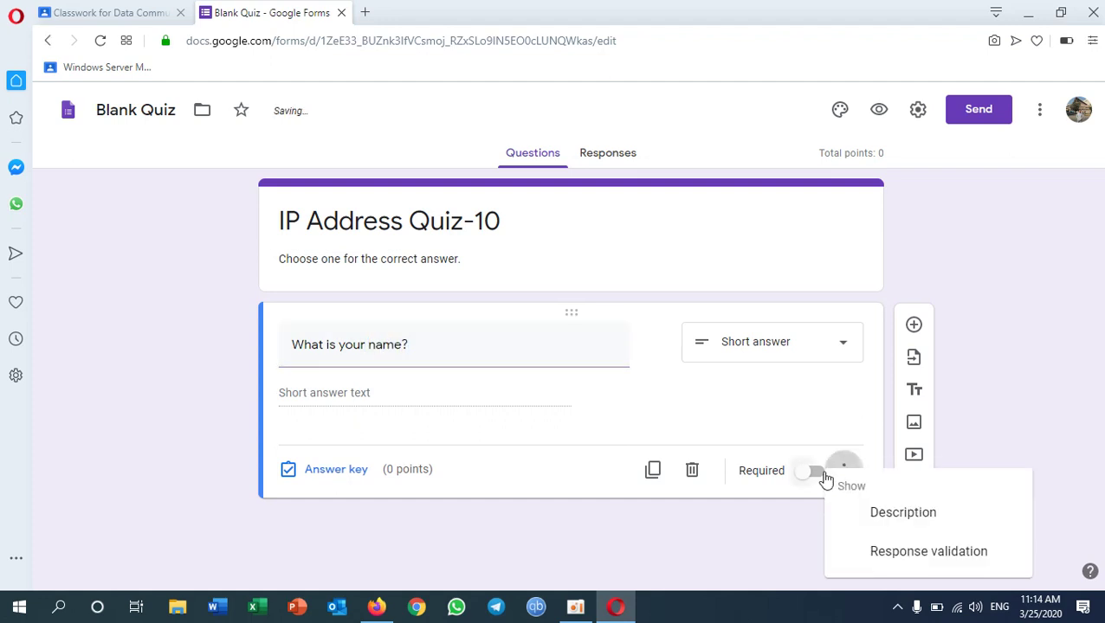
pyautogui.click(818, 479)
pyautogui.click(807, 476)
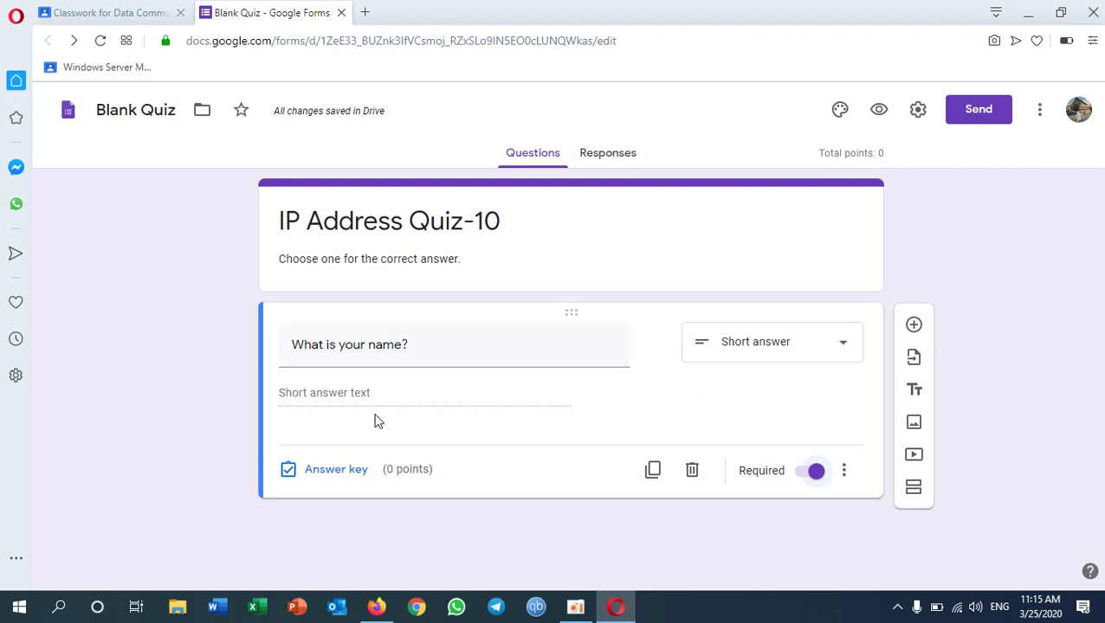
# - Add a second question reading "IP address version 4 is the address version........." and set its type to Multiple choice
pyautogui.click(916, 327)
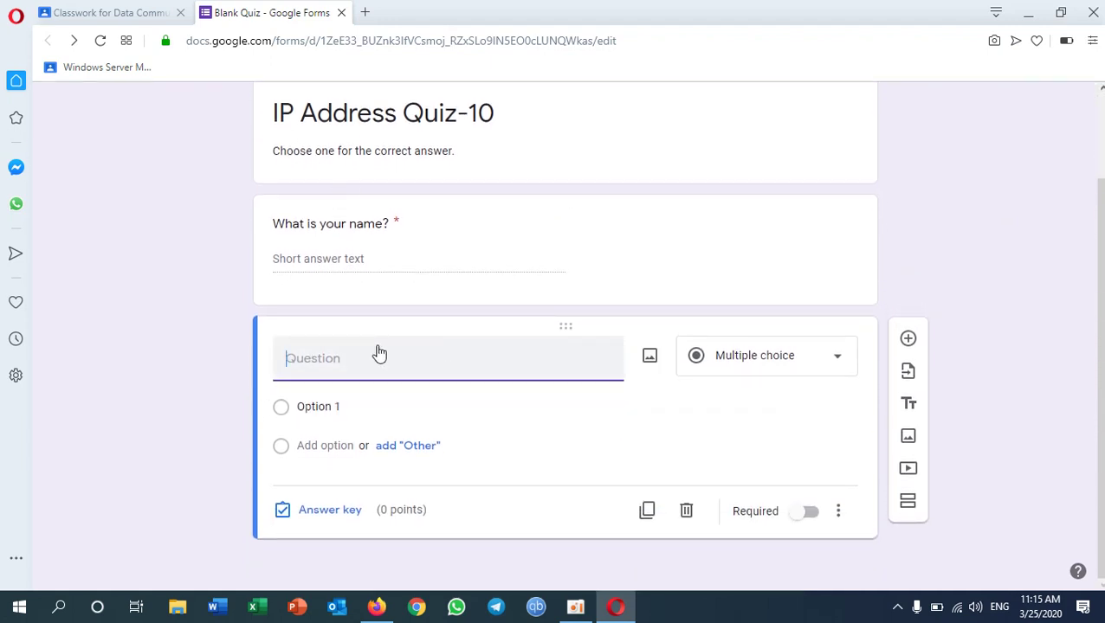
pyautogui.write('IP address version 4')
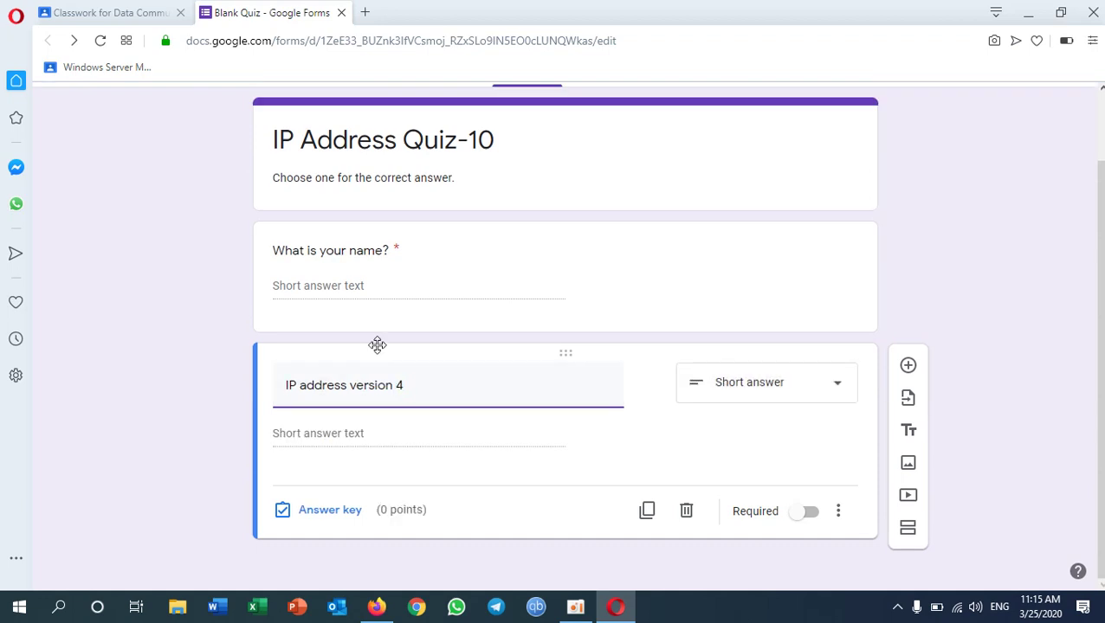
pyautogui.write(' is the address versio')
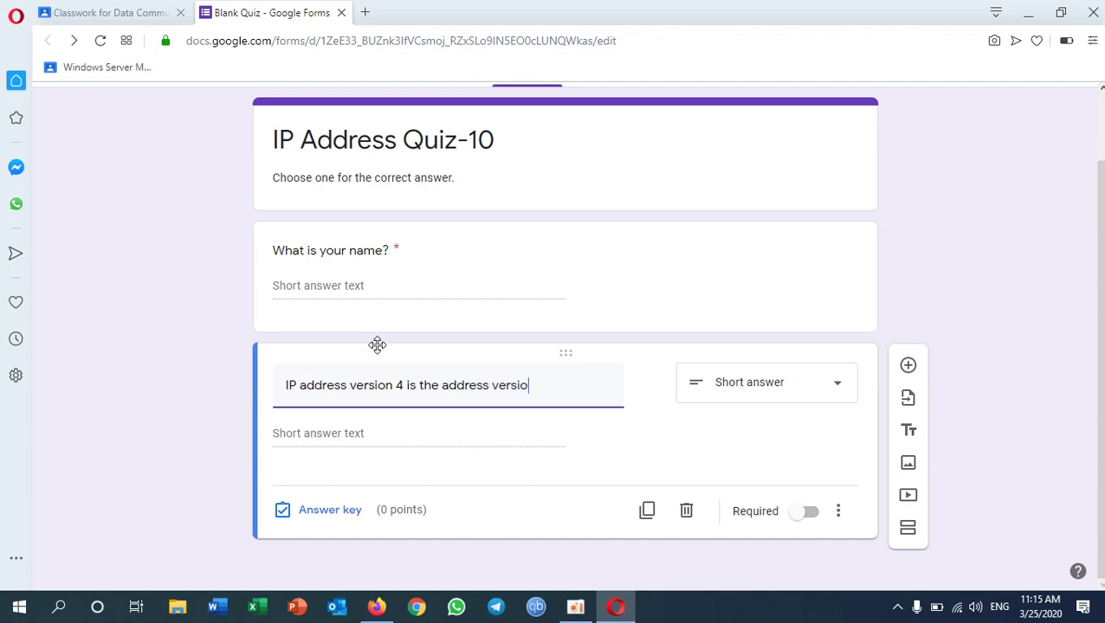
pyautogui.write('n........')
pyautogui.click(831, 392)
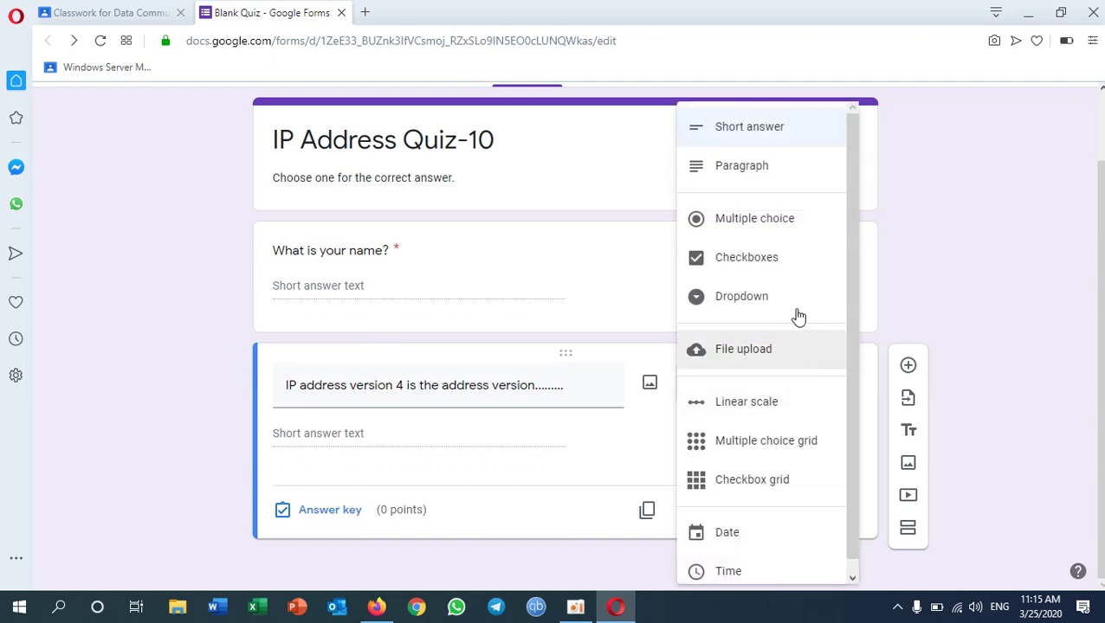
pyautogui.click(804, 227)
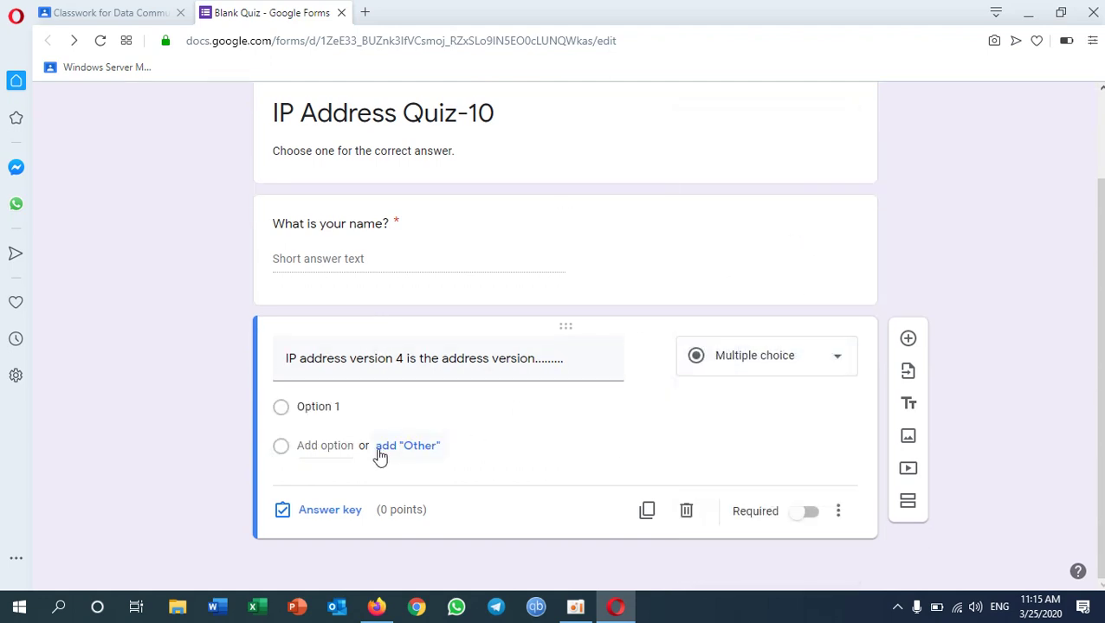
# - Give the IP address version 4 question three answer options: "32 bits", "64 bits" and "128 bits"
pyautogui.click(335, 413)
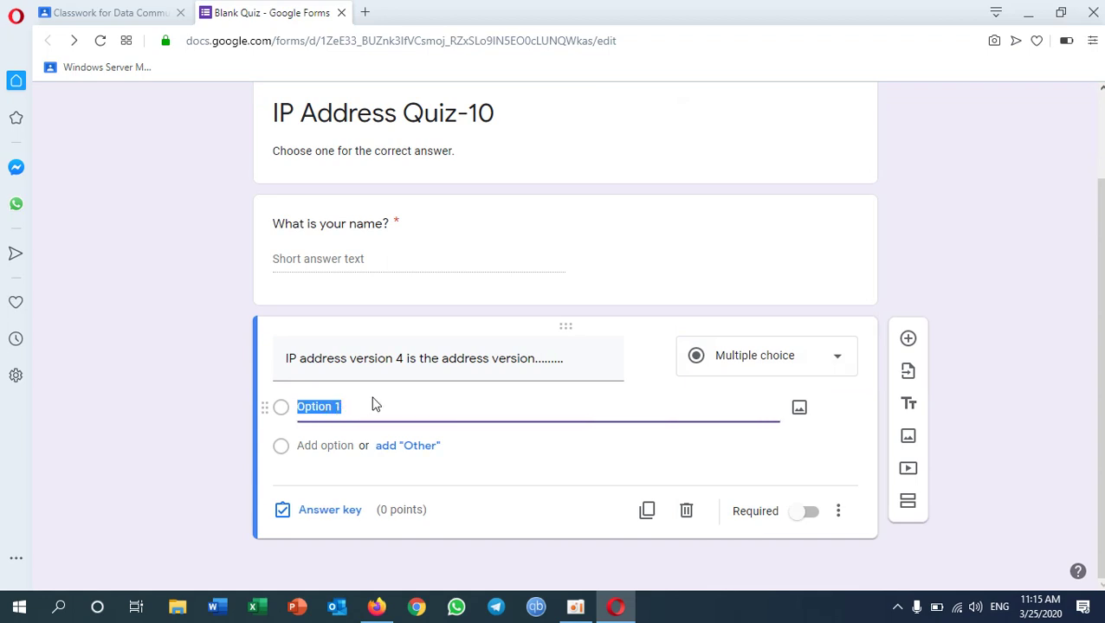
pyautogui.write('32')
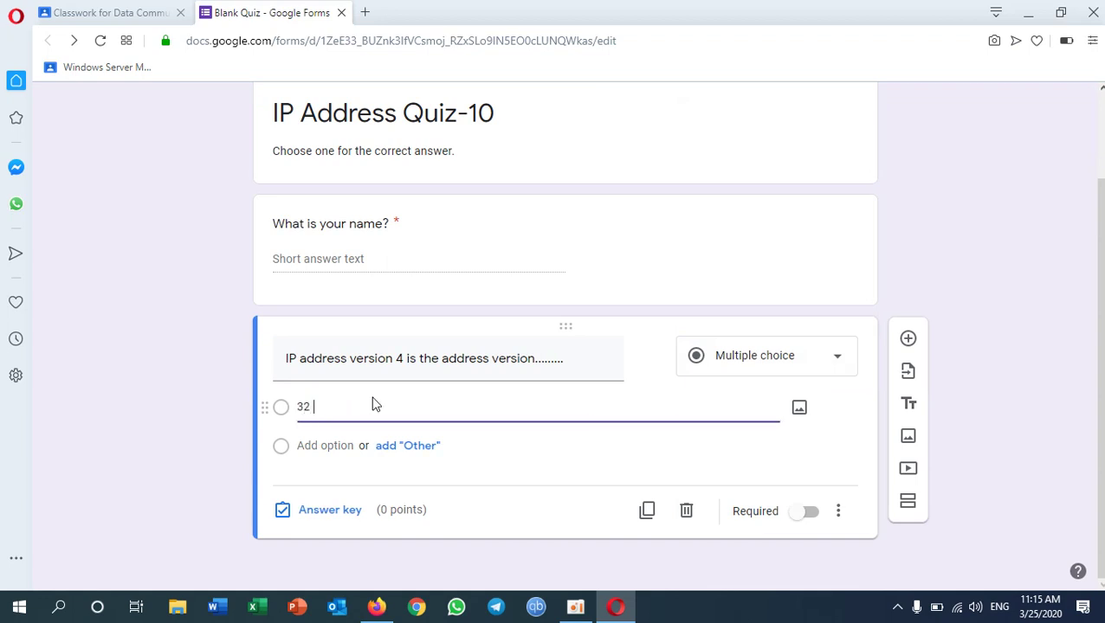
pyautogui.write(' bits')
pyautogui.click(336, 446)
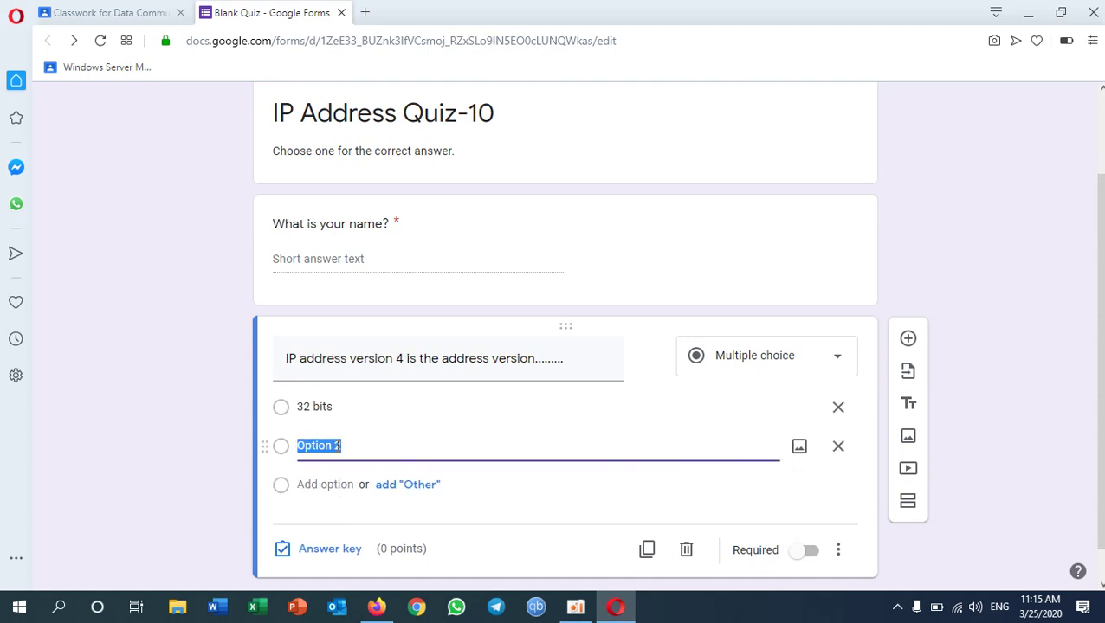
pyautogui.write('64 bits')
pyautogui.click(320, 485)
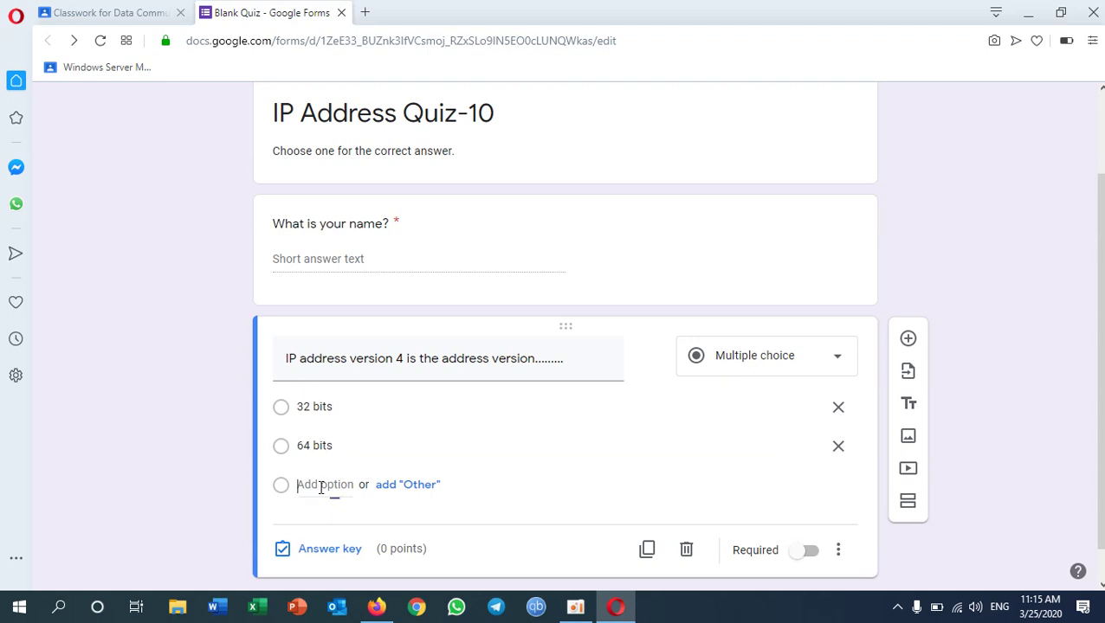
pyautogui.write('12')
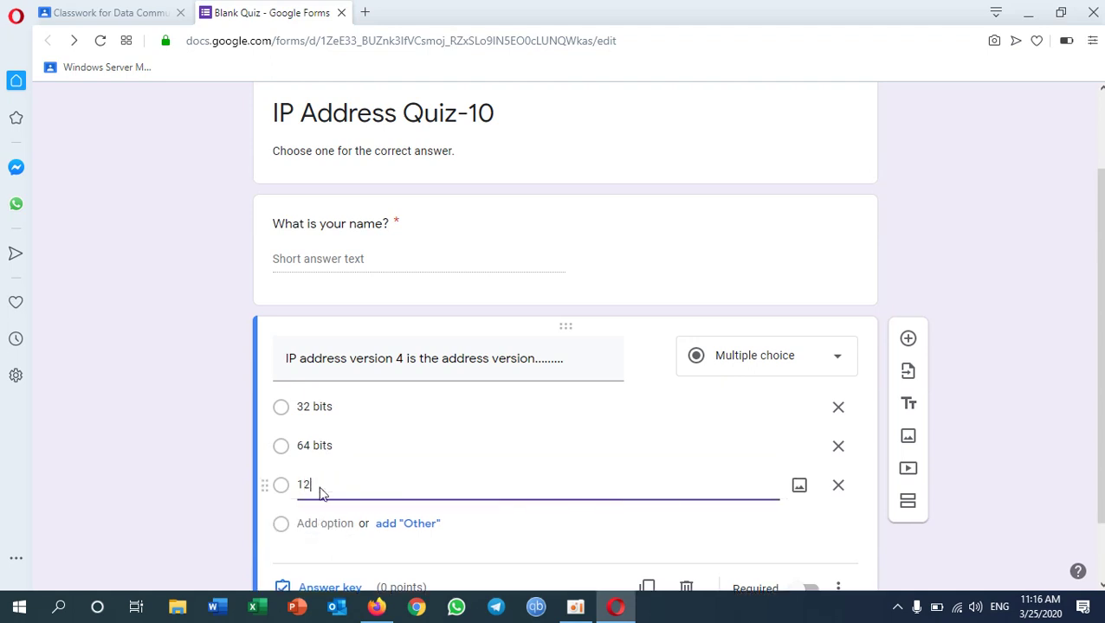
pyautogui.write('8 bits')
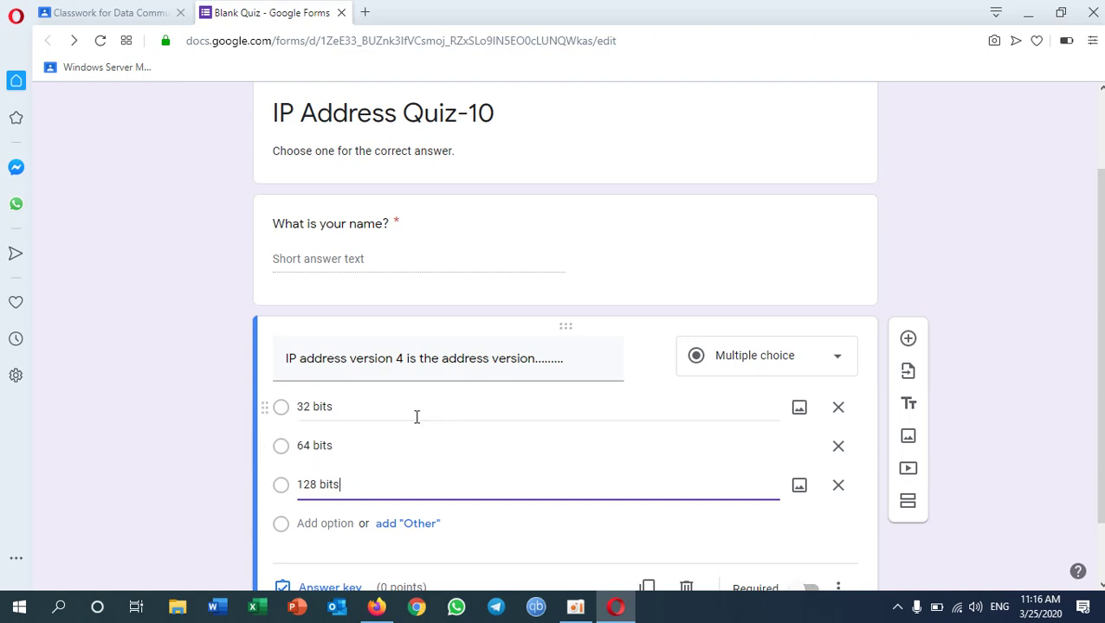
# - Set the answer key of the IP address version 4 question to "32 bits", worth 2 points
pyautogui.scroll(-1, 416, 412)
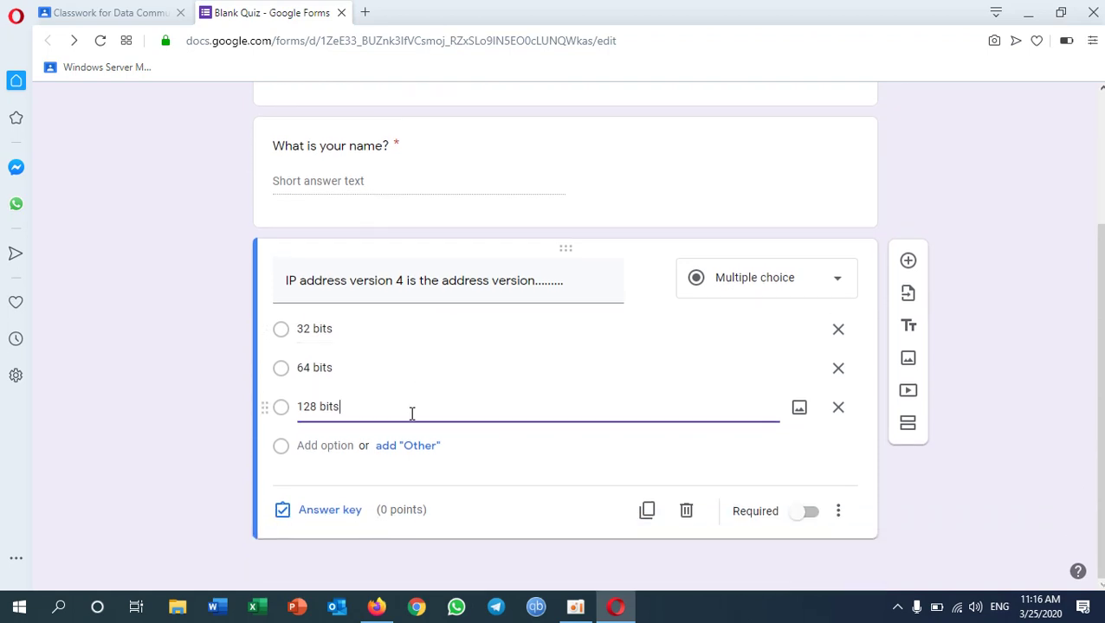
pyautogui.click(325, 511)
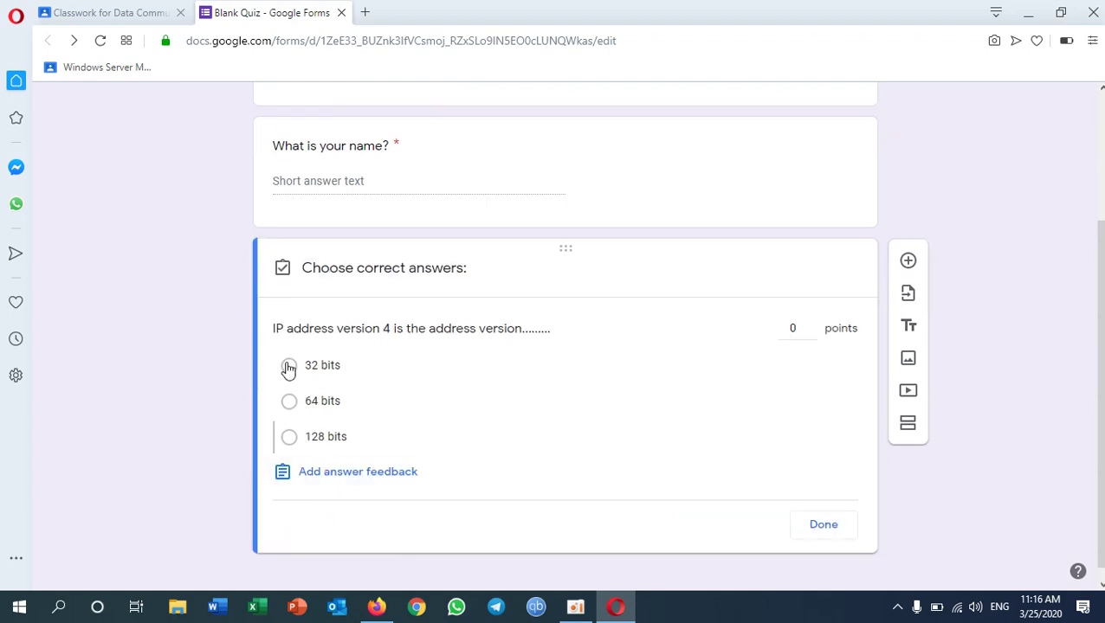
pyautogui.click(288, 367)
pyautogui.click(798, 329)
pyautogui.write('2')
pyautogui.click(289, 366)
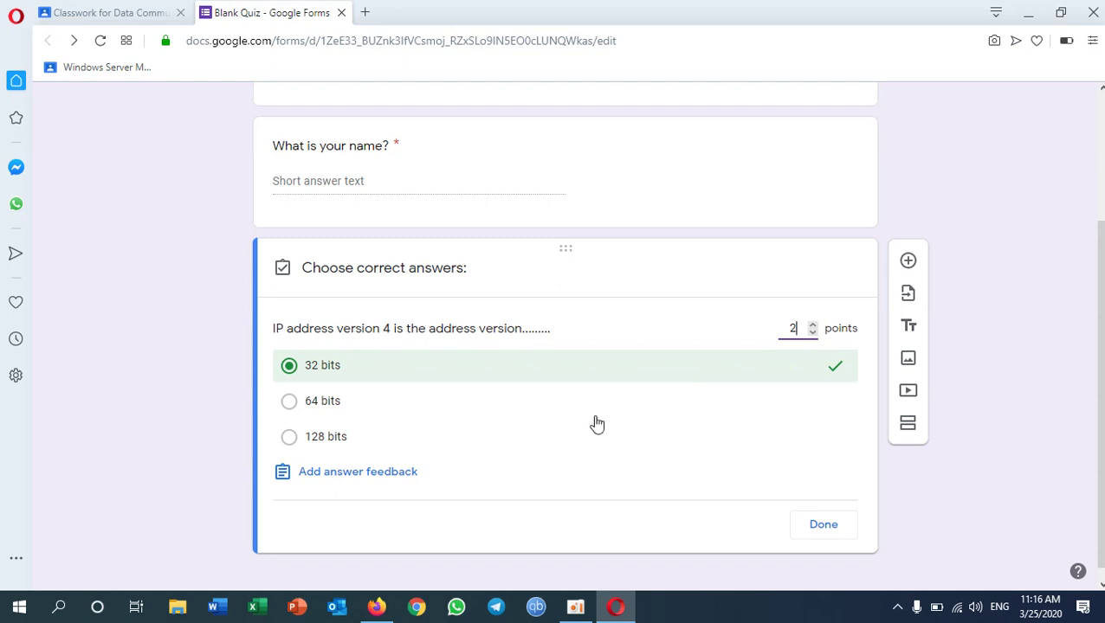
pyautogui.click(823, 526)
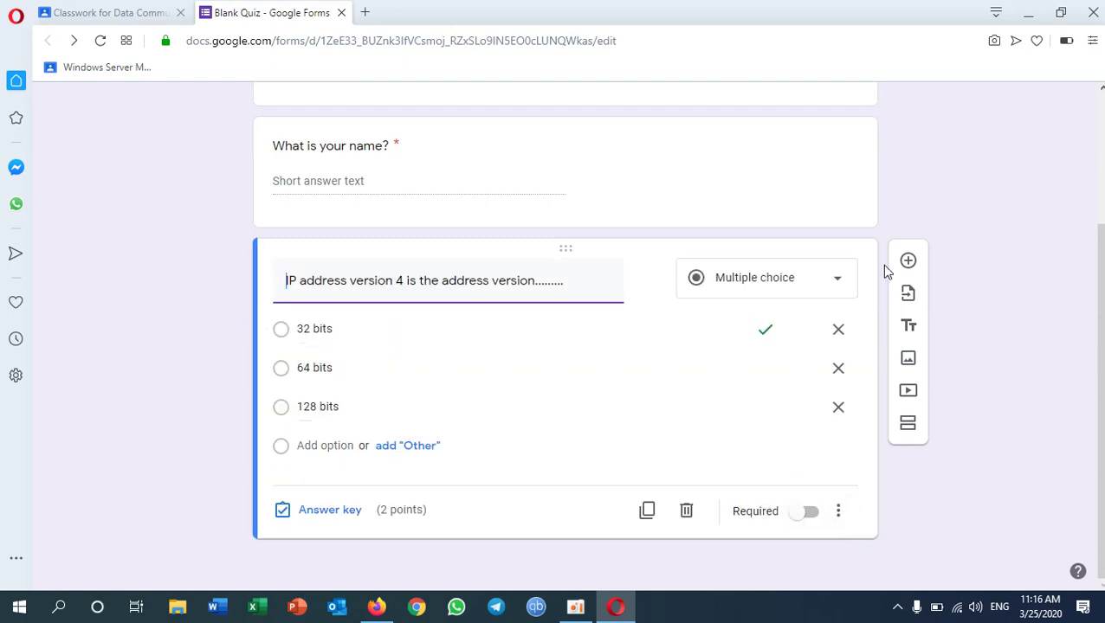
# - Add a third question reading "This address 192.168.1.97 is the address of class......."
pyautogui.click(908, 261)
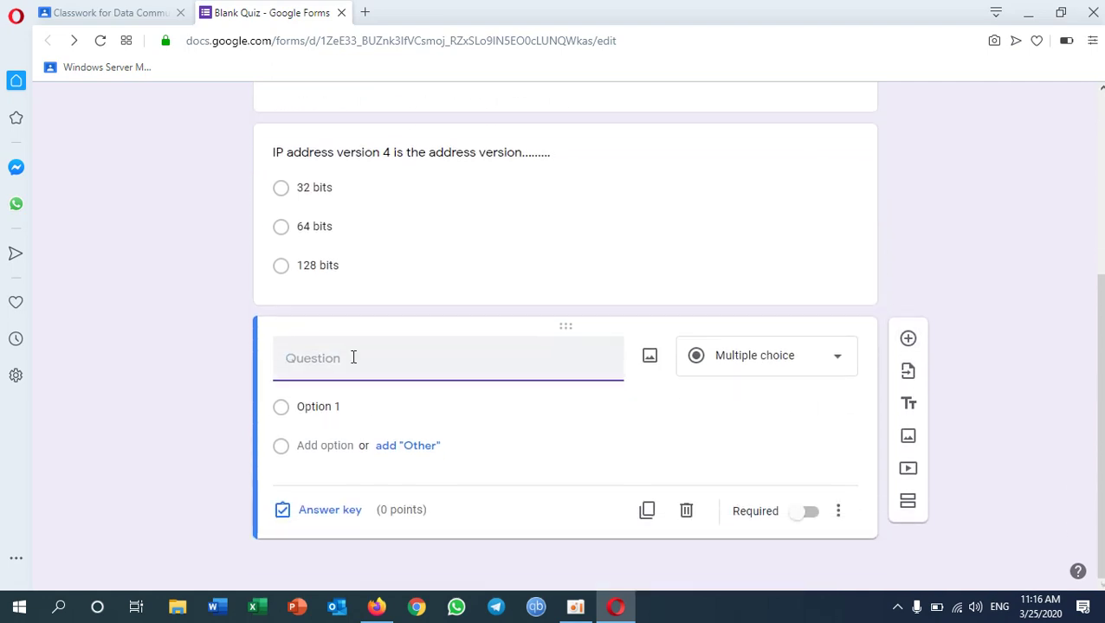
pyautogui.write('This address 192.16')
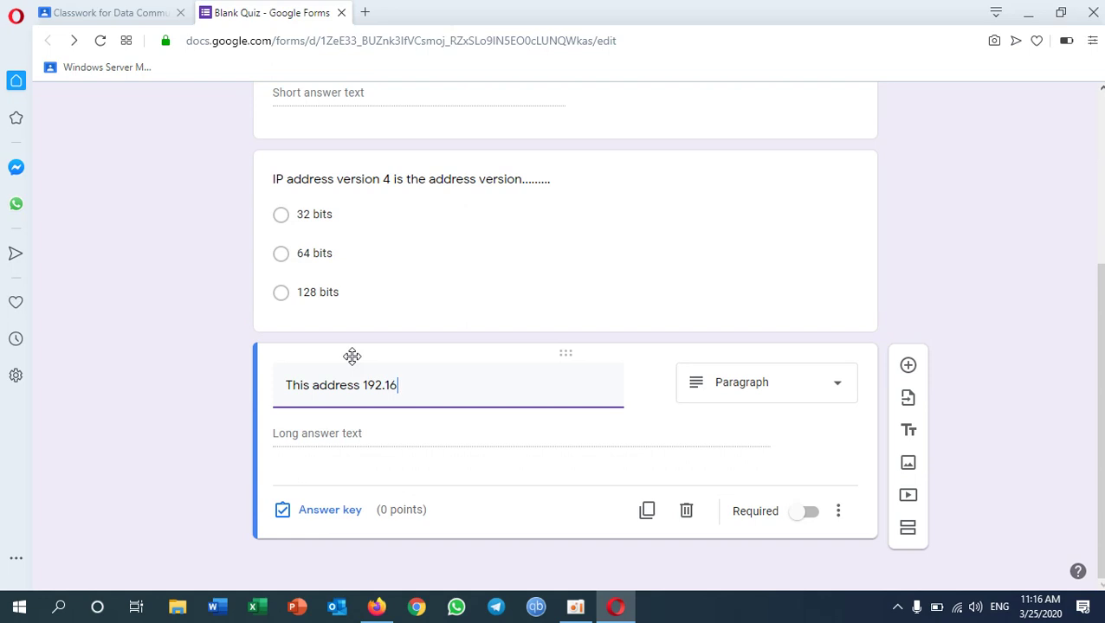
pyautogui.write('8.1.97 is the address of class......')
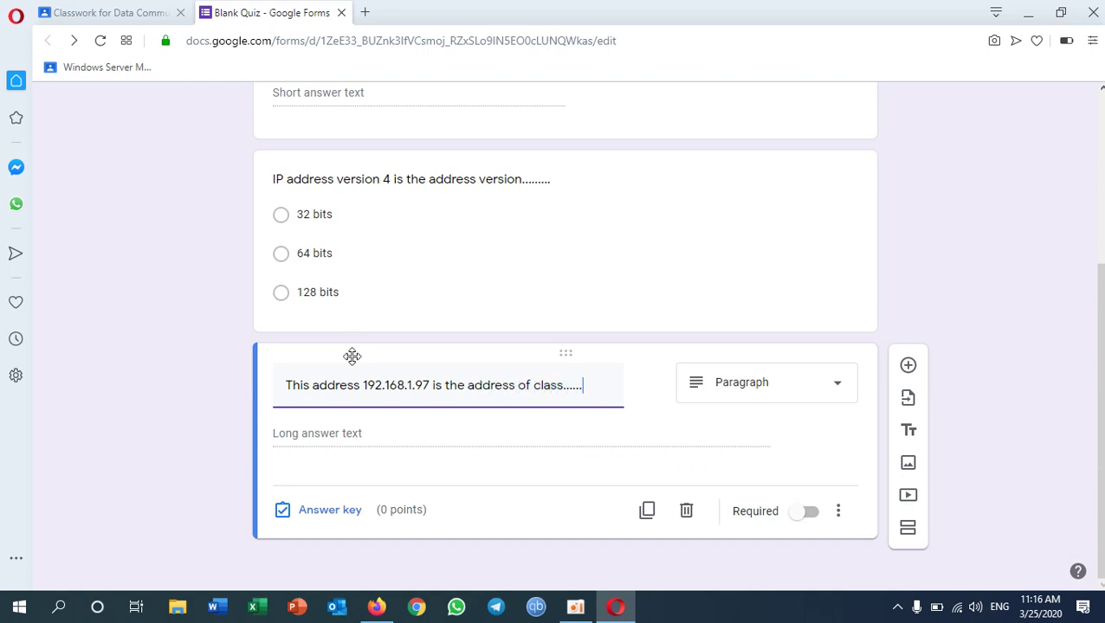
# - Give the 192.168.1.97 address class question the answer options A, B and C
pyautogui.click(325, 402)
pyautogui.write('A')
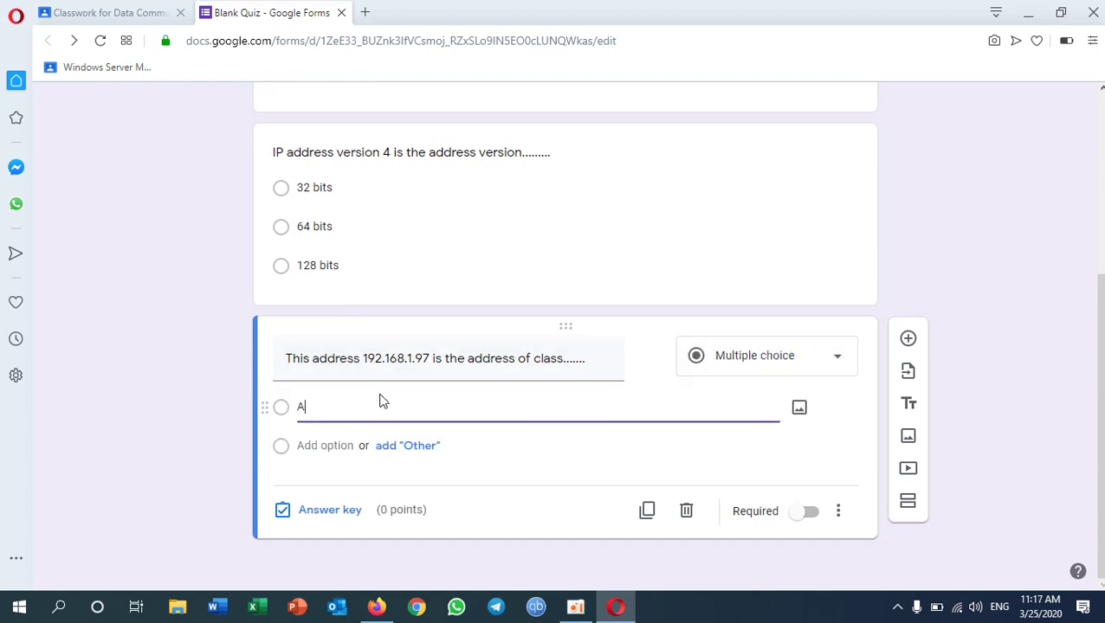
pyautogui.click(335, 472)
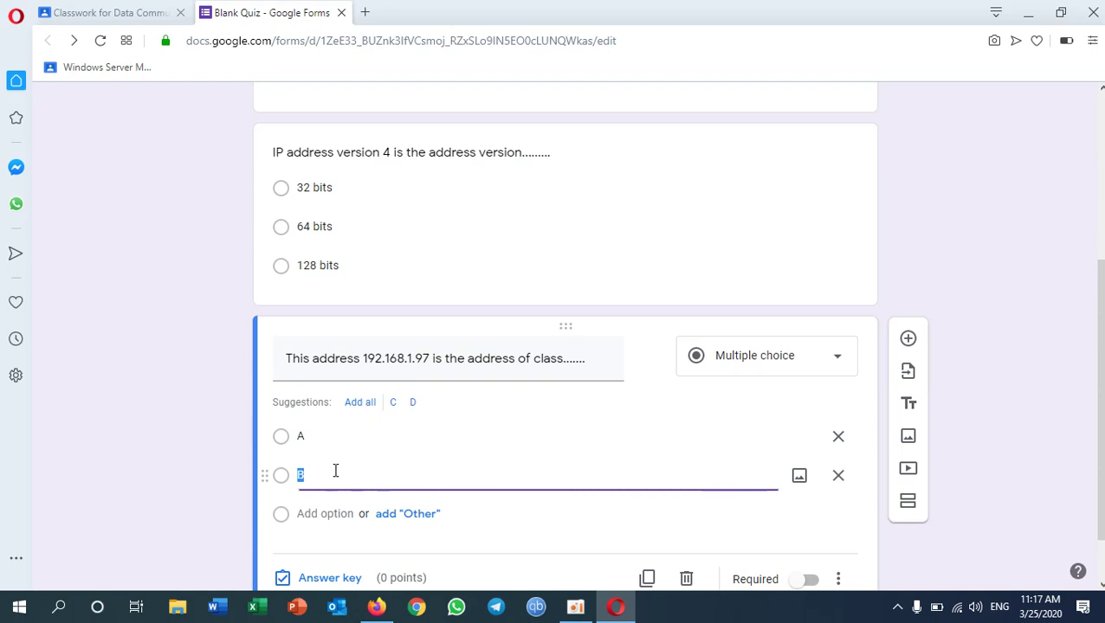
pyautogui.click(328, 514)
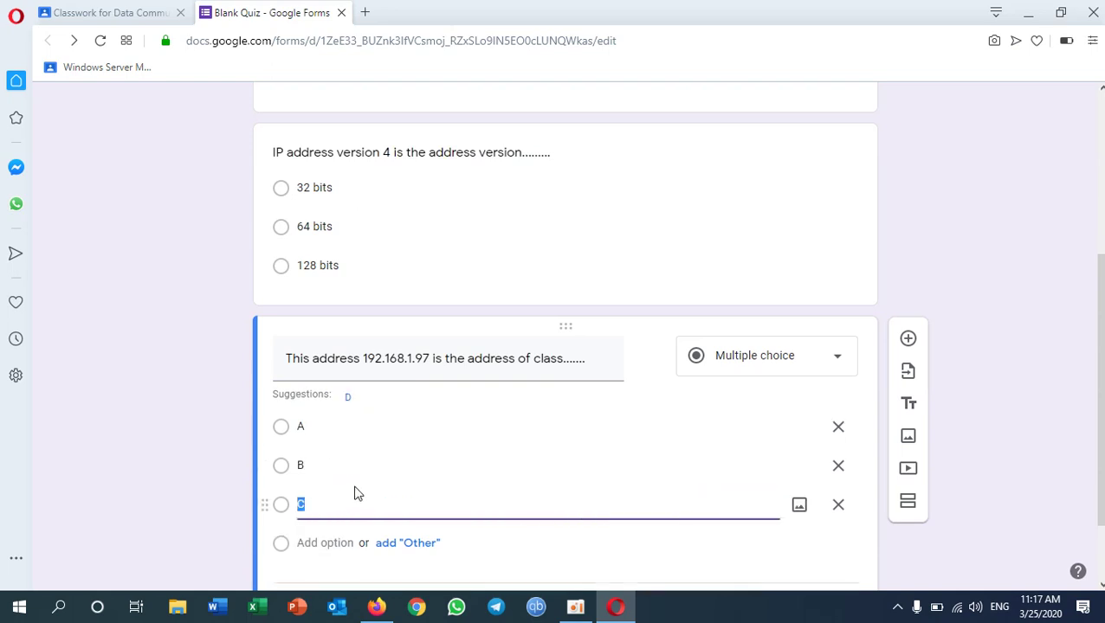
# - Set the answer key of the 192.168.1.97 question to C, worth 2 points
pyautogui.scroll(-1, 355, 492)
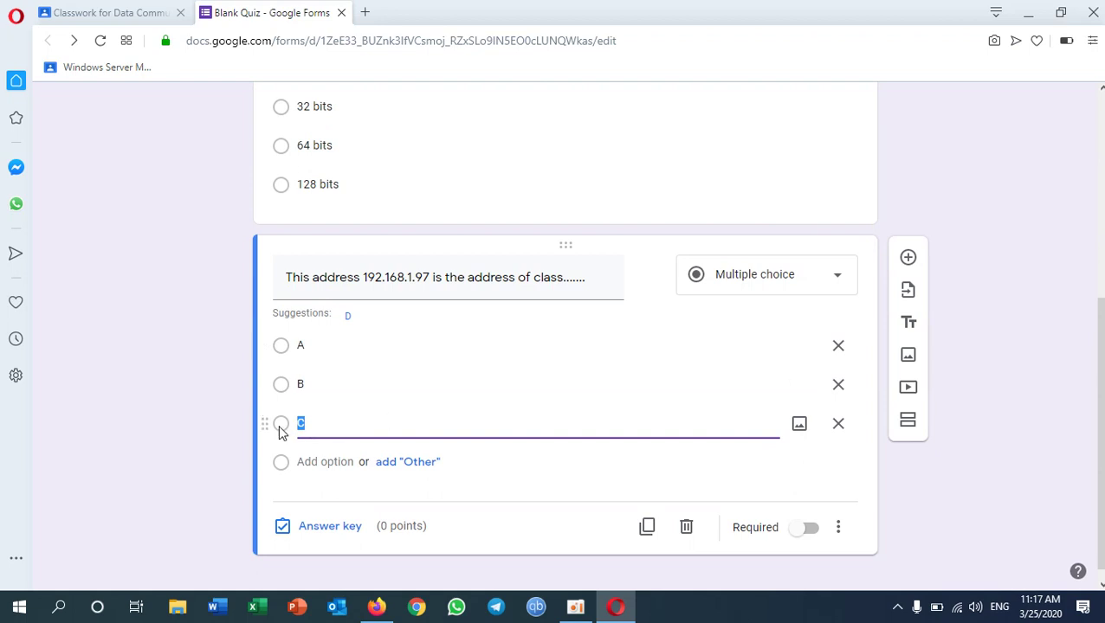
pyautogui.click(308, 528)
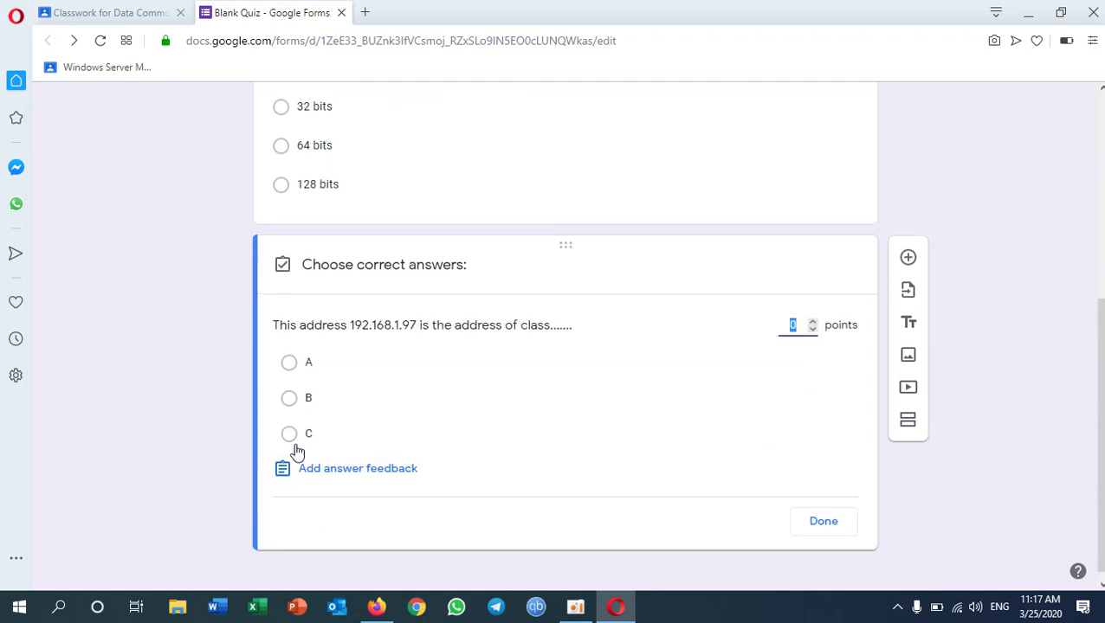
pyautogui.click(292, 436)
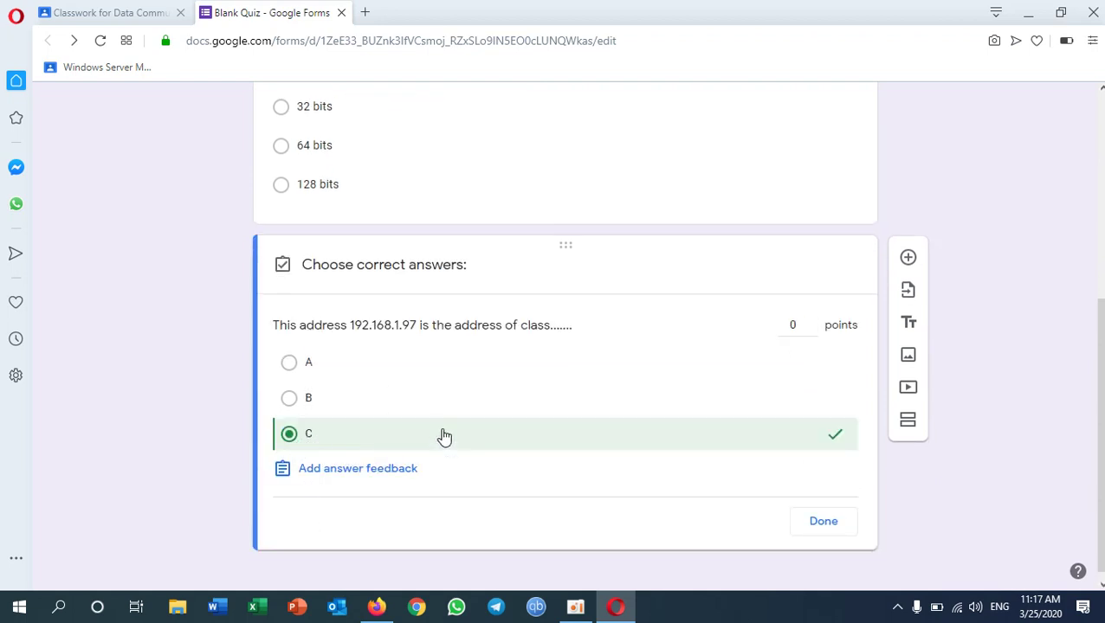
pyautogui.click(792, 326)
pyautogui.doubleClick(792, 326)
pyautogui.write('2')
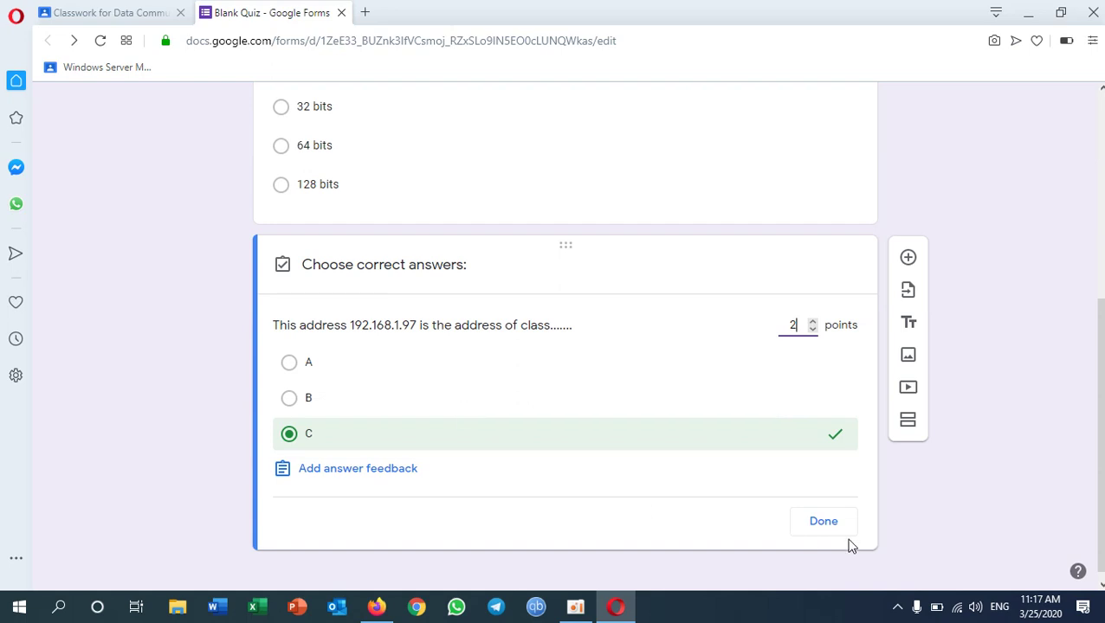
pyautogui.click(824, 522)
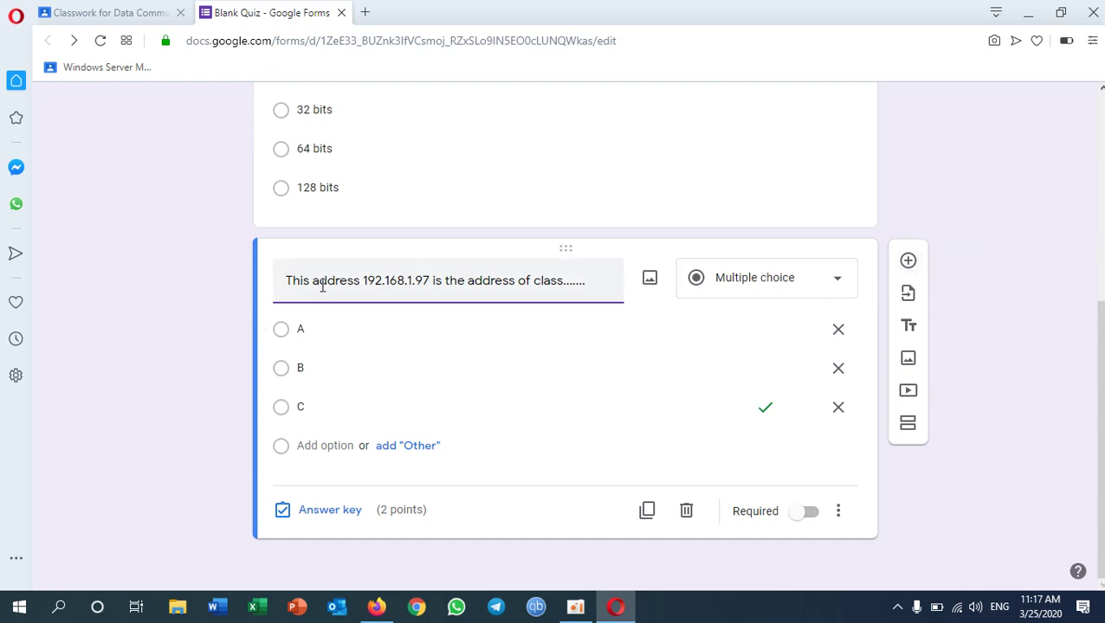
pyautogui.scroll(2, 320, 284)
pyautogui.scroll(1, 353, 168)
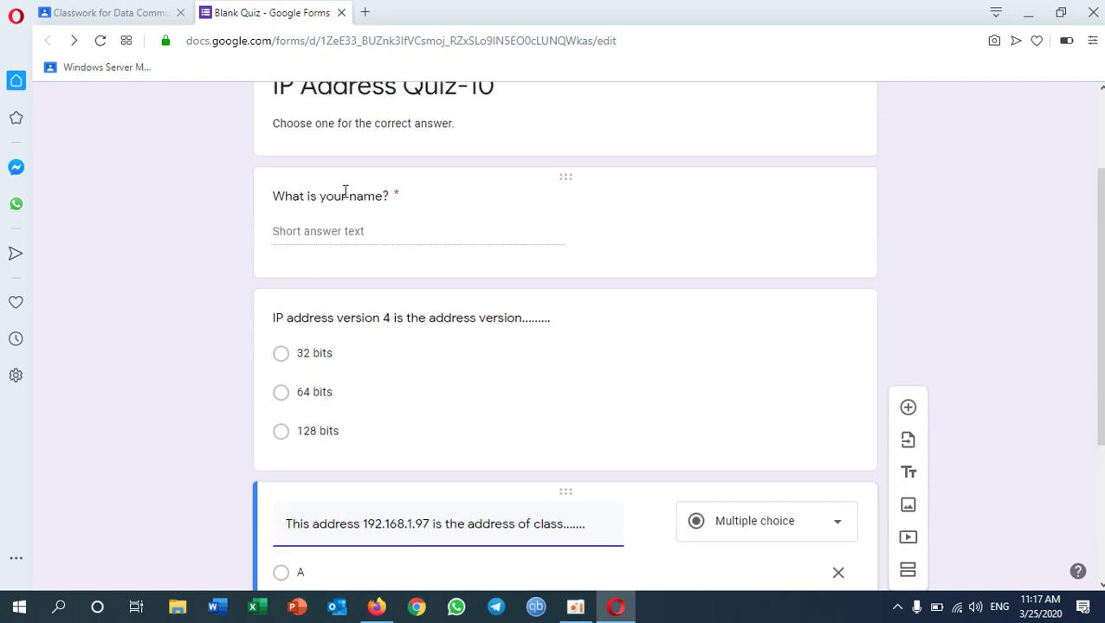
pyautogui.scroll(-1, 338, 209)
pyautogui.scroll(-2, 367, 310)
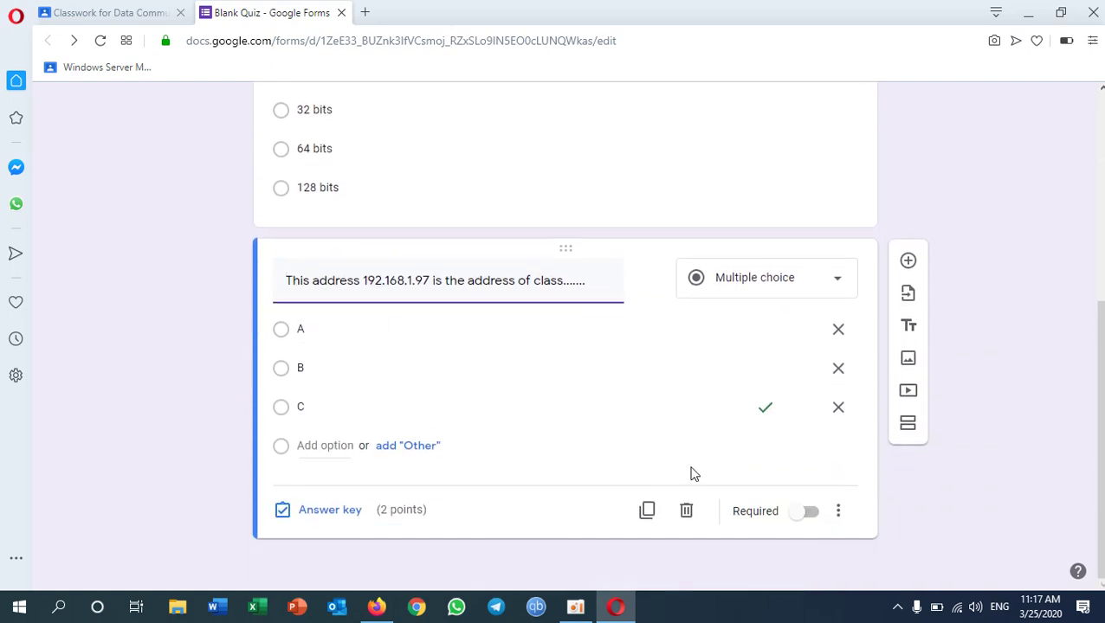
pyautogui.scroll(5, 398, 419)
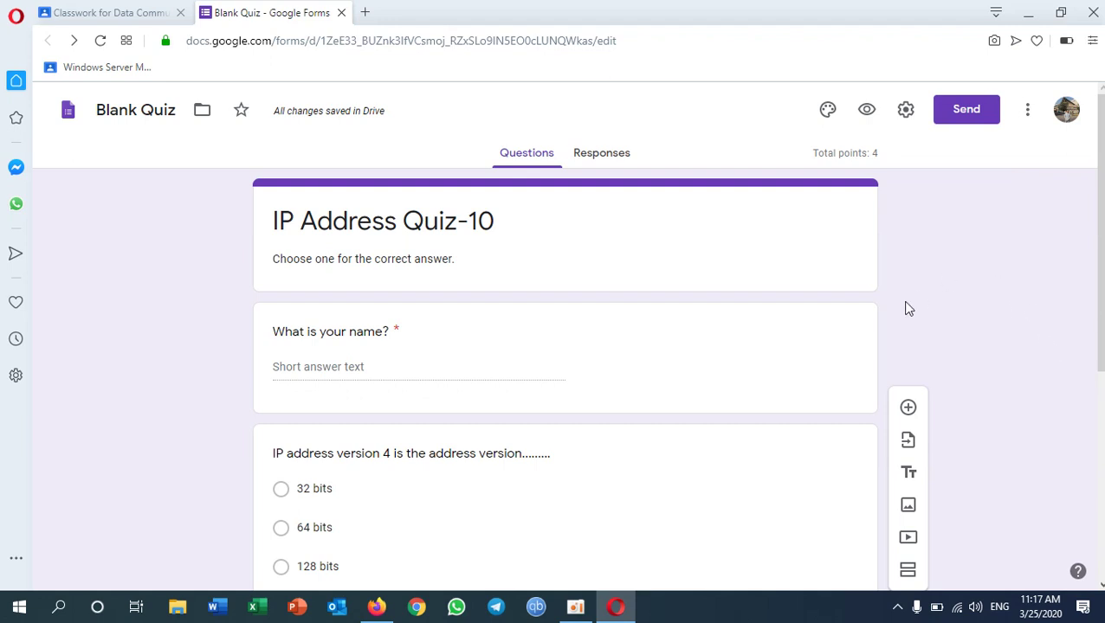
pyautogui.click(910, 115)
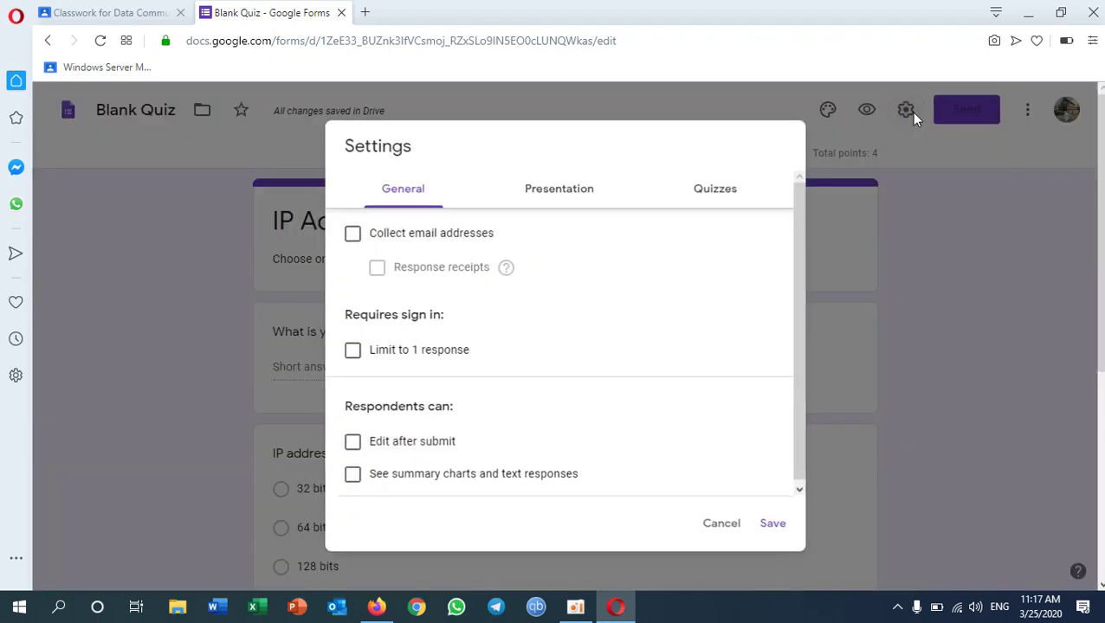
pyautogui.click(714, 530)
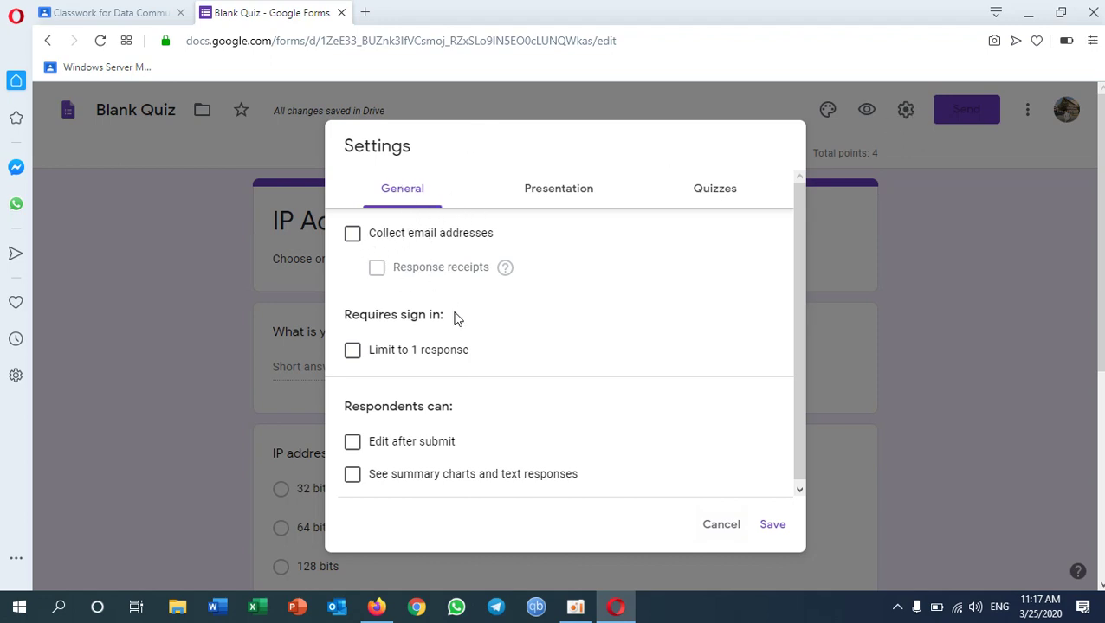
pyautogui.press('Escape')
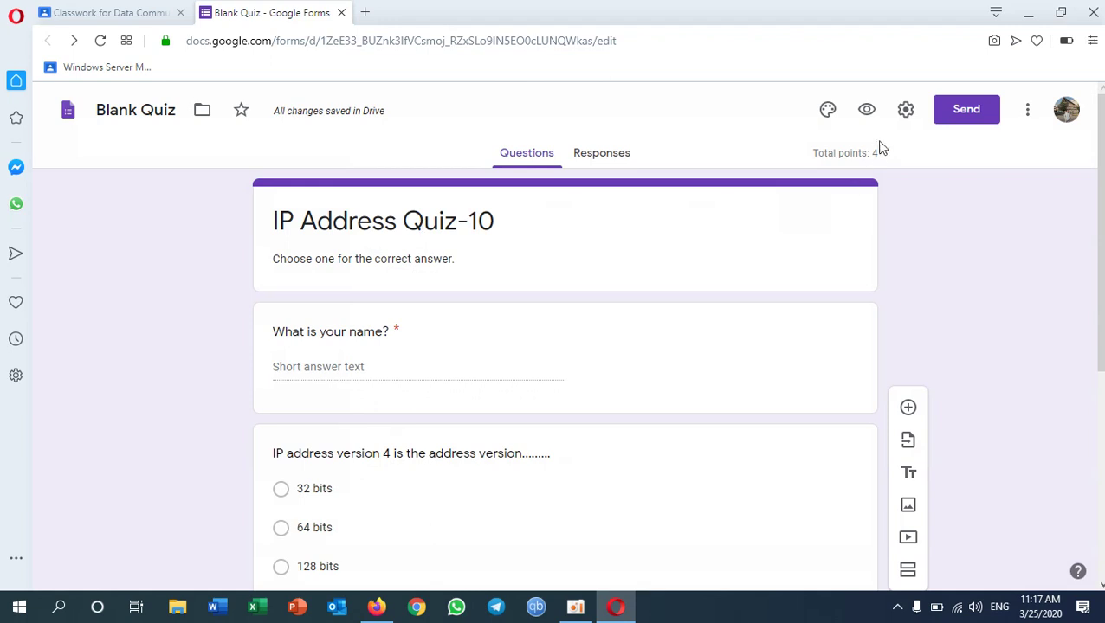
# - Limit the form to 1 response, set grades to release immediately after each submission, and save the settings
pyautogui.click(905, 110)
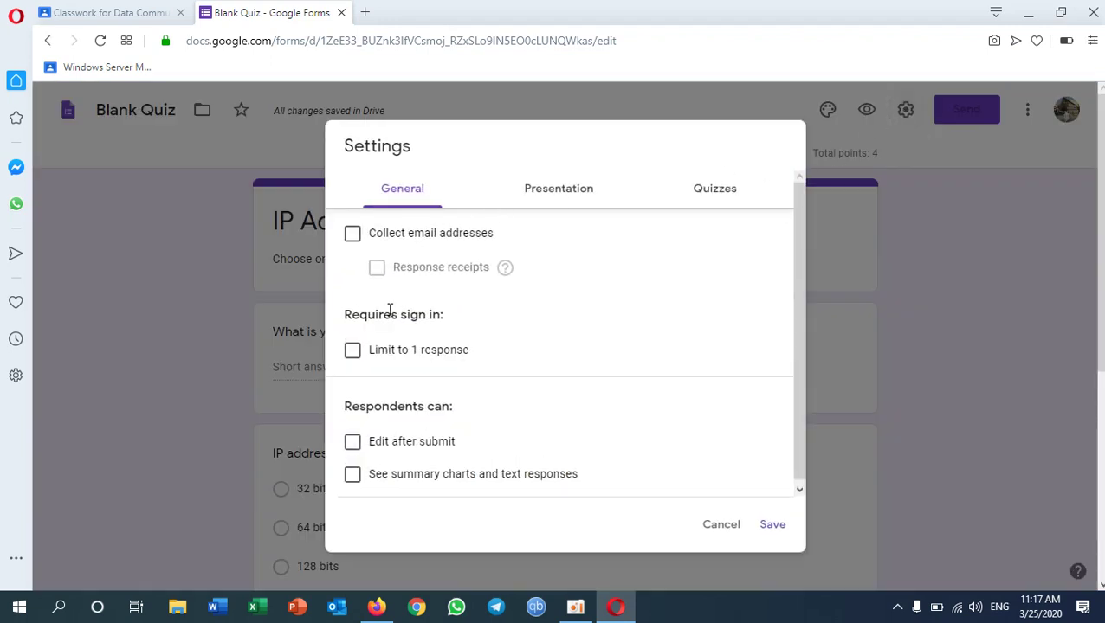
pyautogui.click(353, 351)
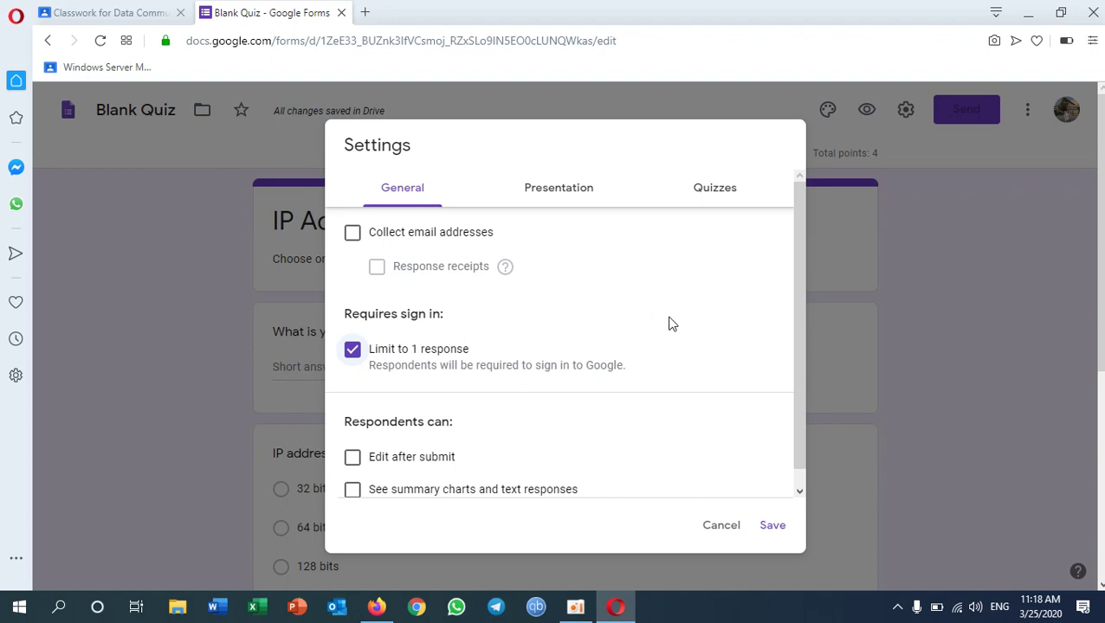
pyautogui.click(710, 196)
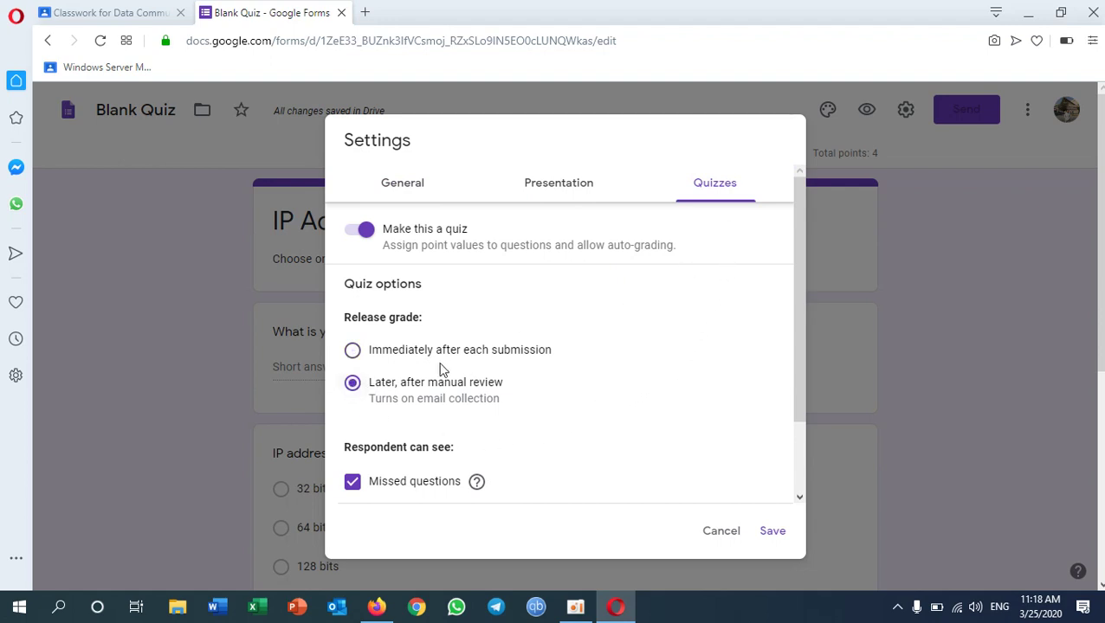
pyautogui.click(524, 357)
pyautogui.click(773, 533)
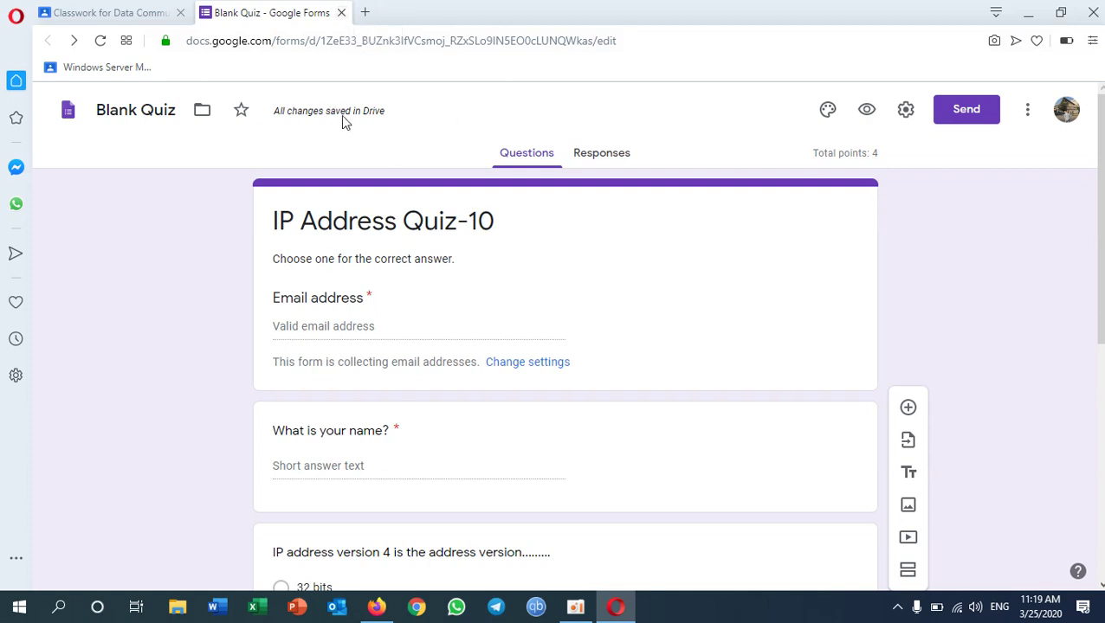
# - Reopen the Blank Quiz form from the Quiz 10 assignment and rename the form file "IP Address Quiz-10"
pyautogui.click(342, 13)
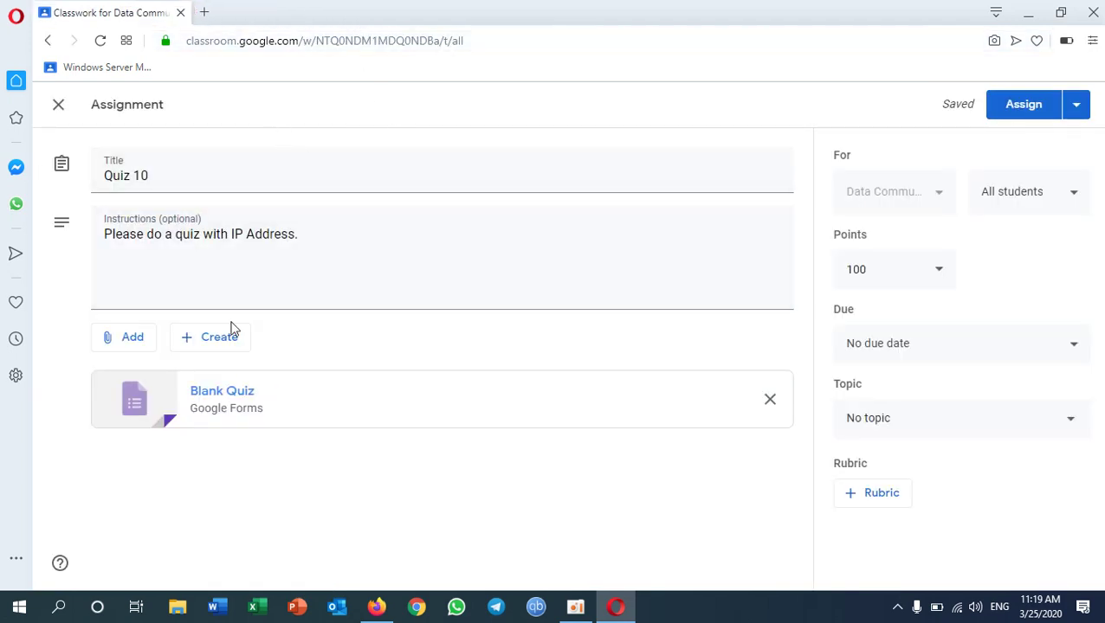
pyautogui.click(225, 398)
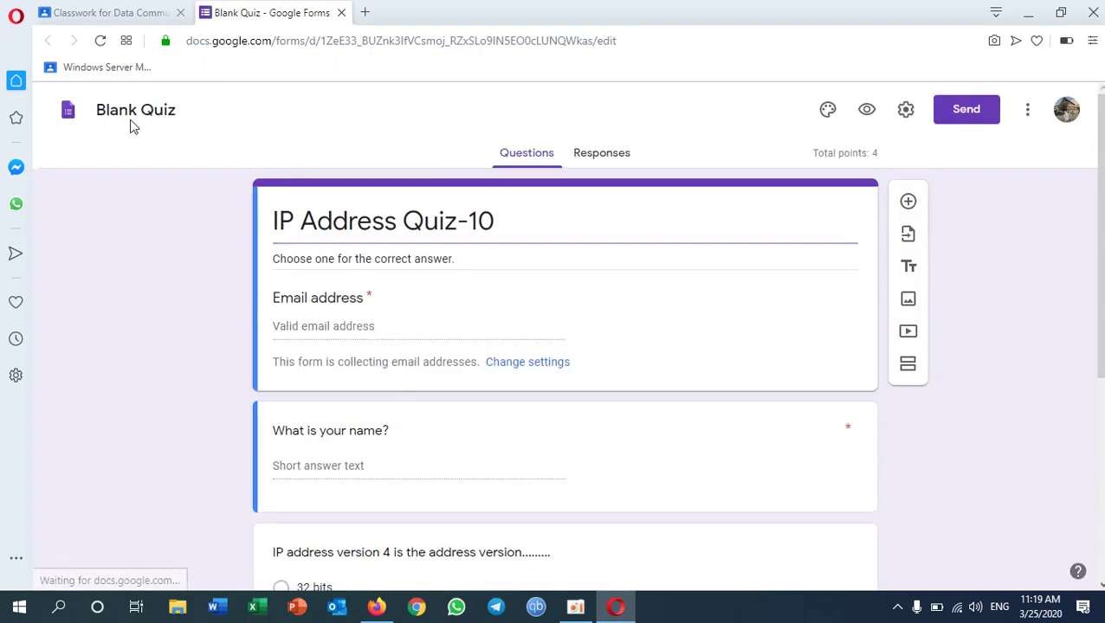
pyautogui.moveTo(137, 110); pyautogui.dragTo(97, 109)
pyautogui.press('BackSpace')
pyautogui.write('IP Address Quiz-10')
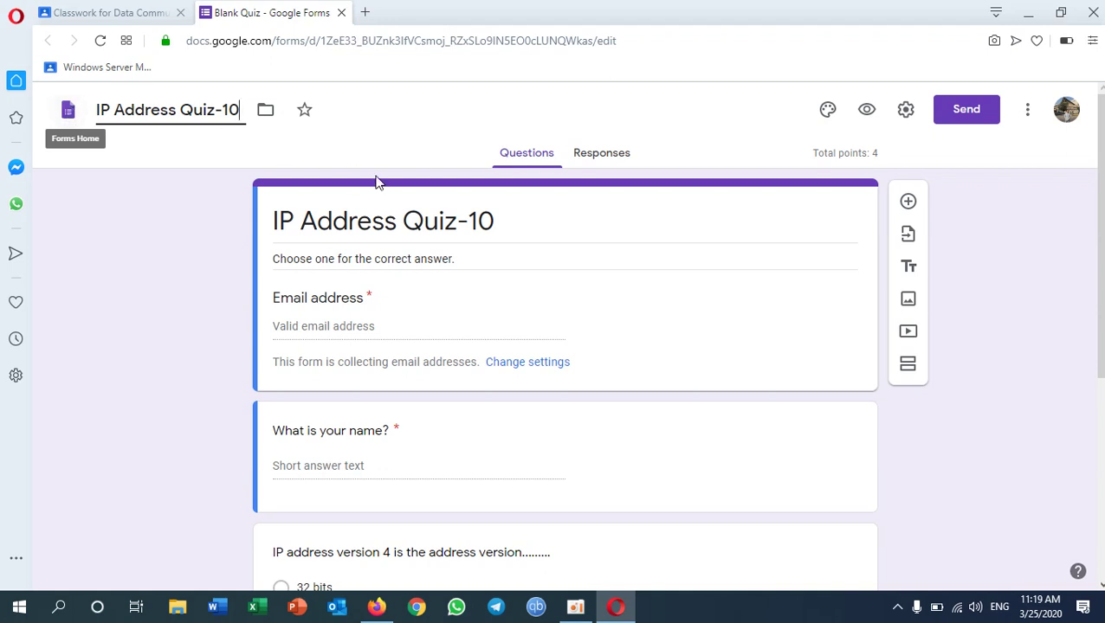
pyautogui.click(476, 219)
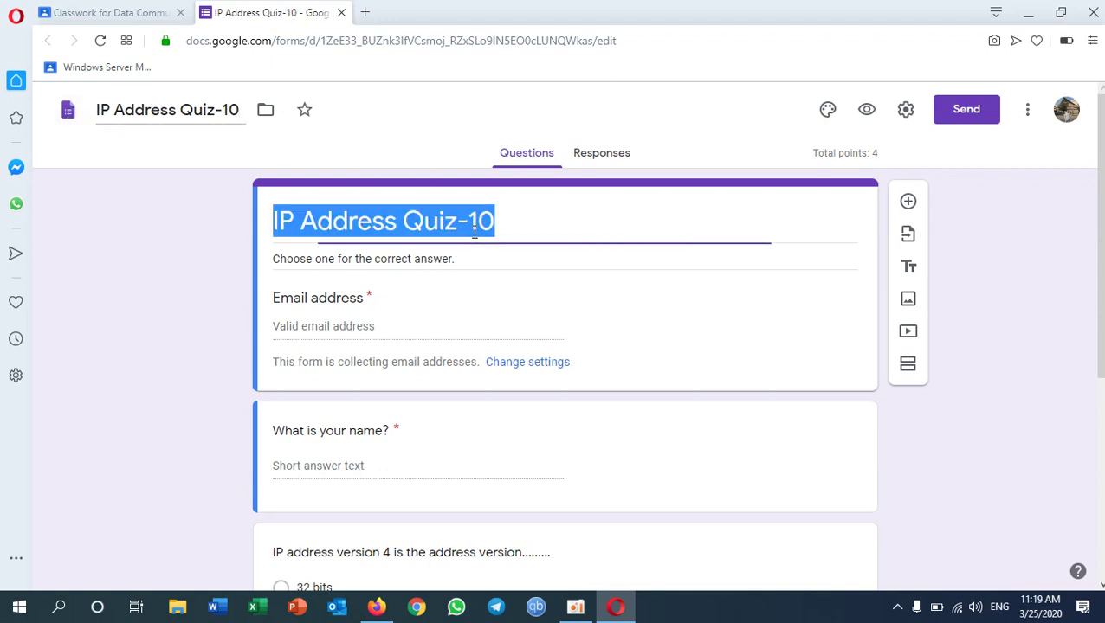
# - Close the quiz form and set the Quiz 10 assignment's points to 4
pyautogui.click(341, 13)
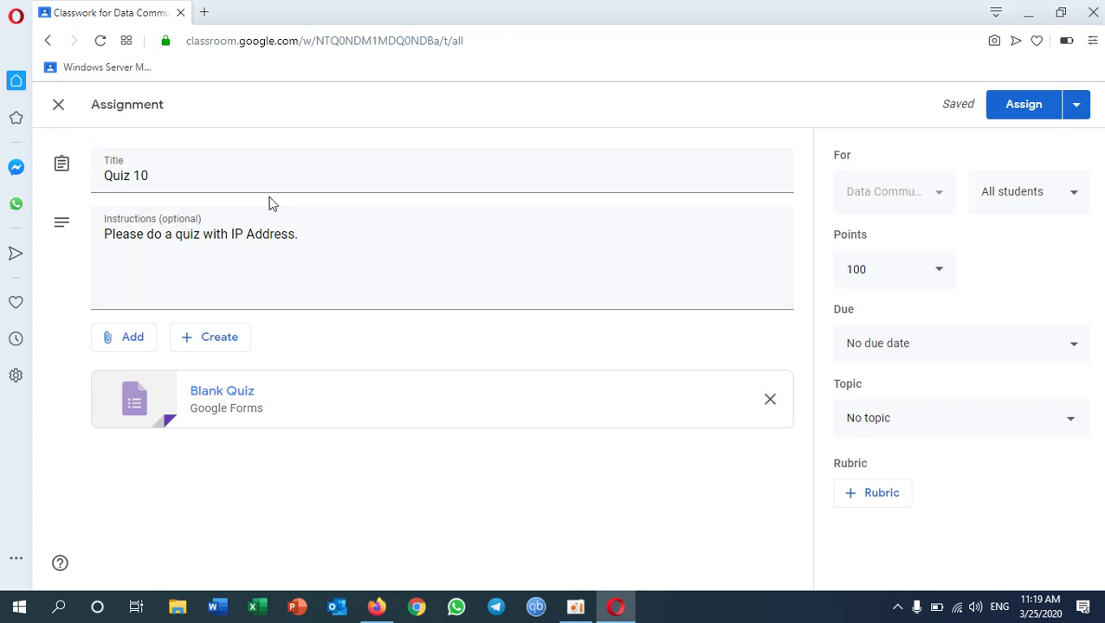
pyautogui.click(876, 270)
pyautogui.moveTo(875, 270); pyautogui.dragTo(844, 271)
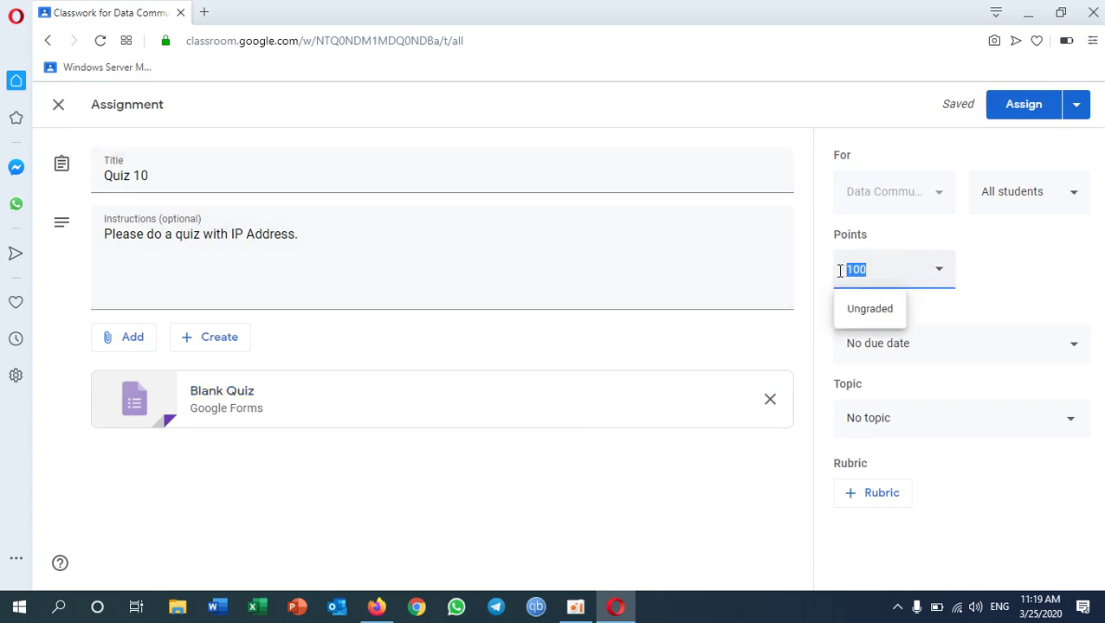
pyautogui.write('4')
pyautogui.click(994, 283)
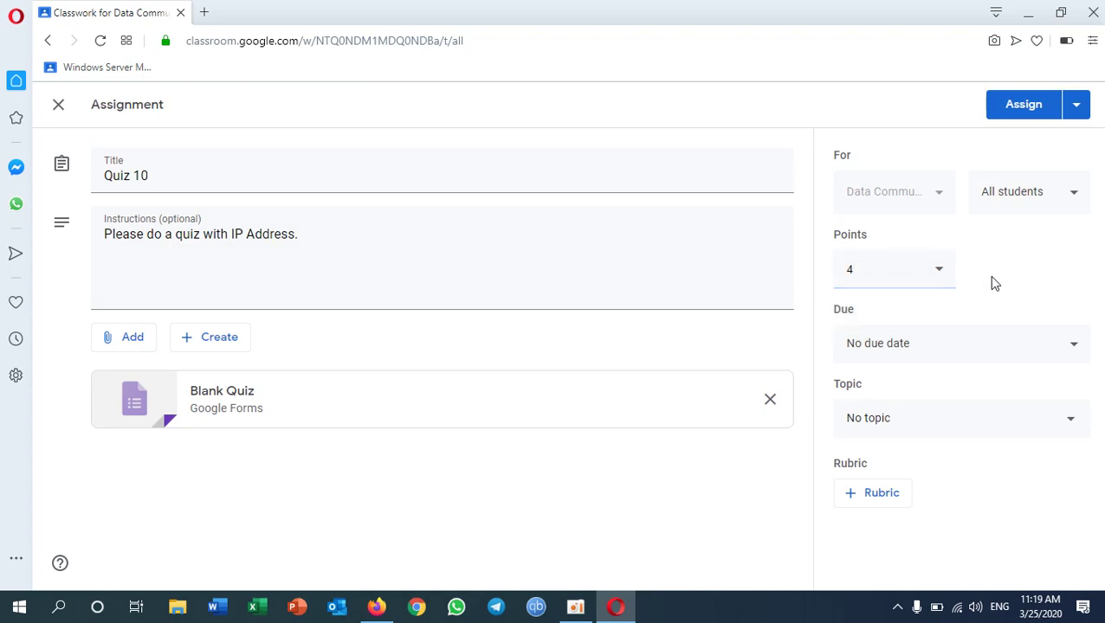
# - Set the Quiz 10 due date to Mar 25, 2020 and the due time to 11:30 AM
pyautogui.click(881, 346)
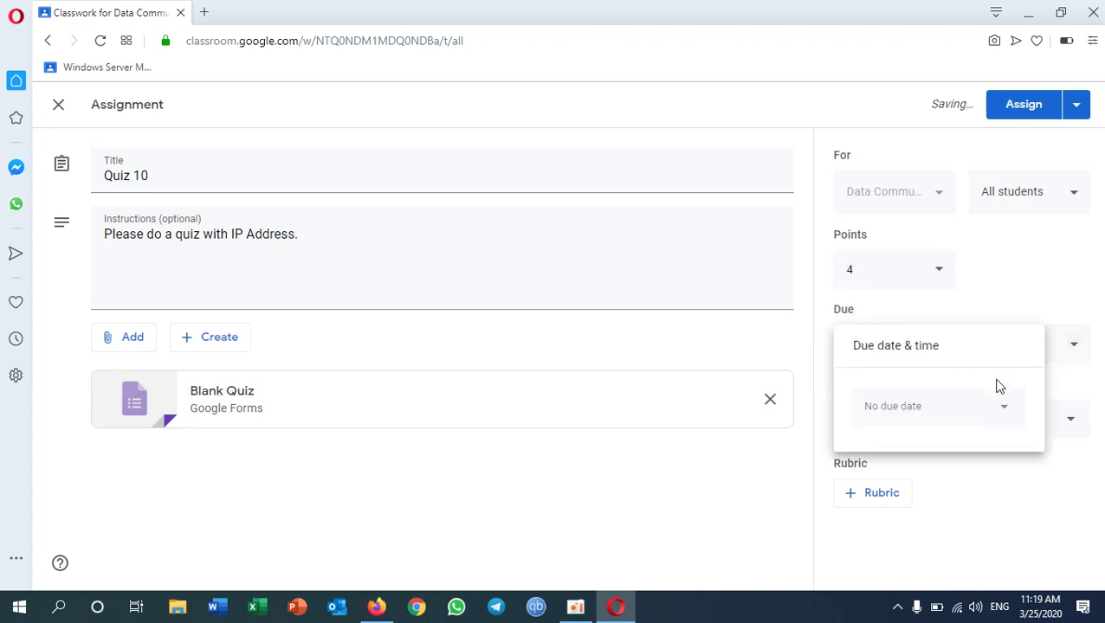
pyautogui.click(998, 408)
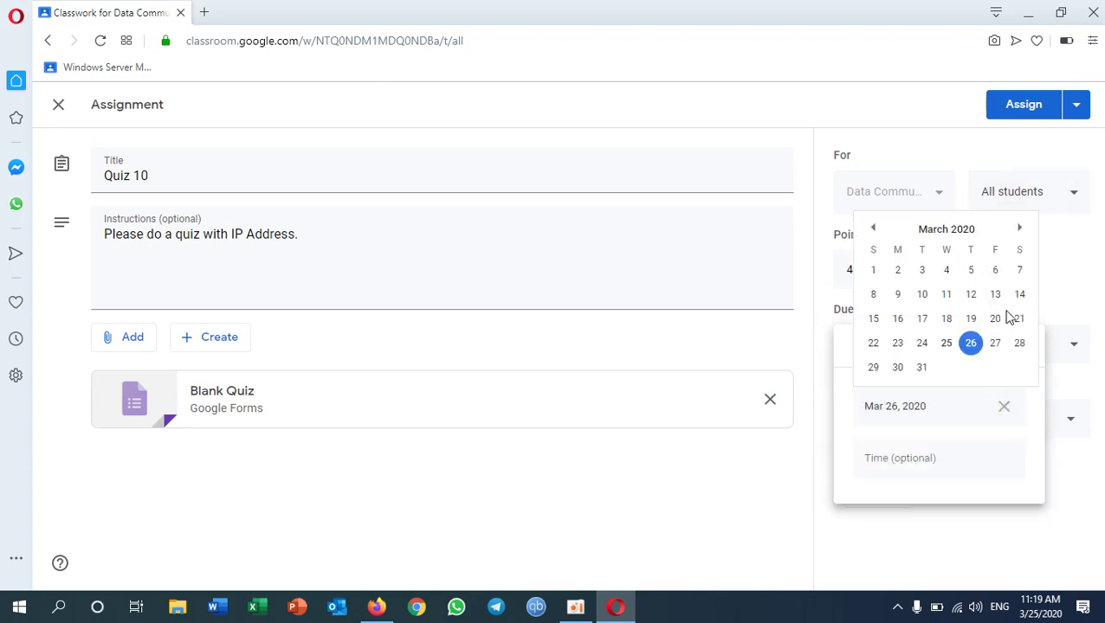
pyautogui.moveTo(1036, 613)
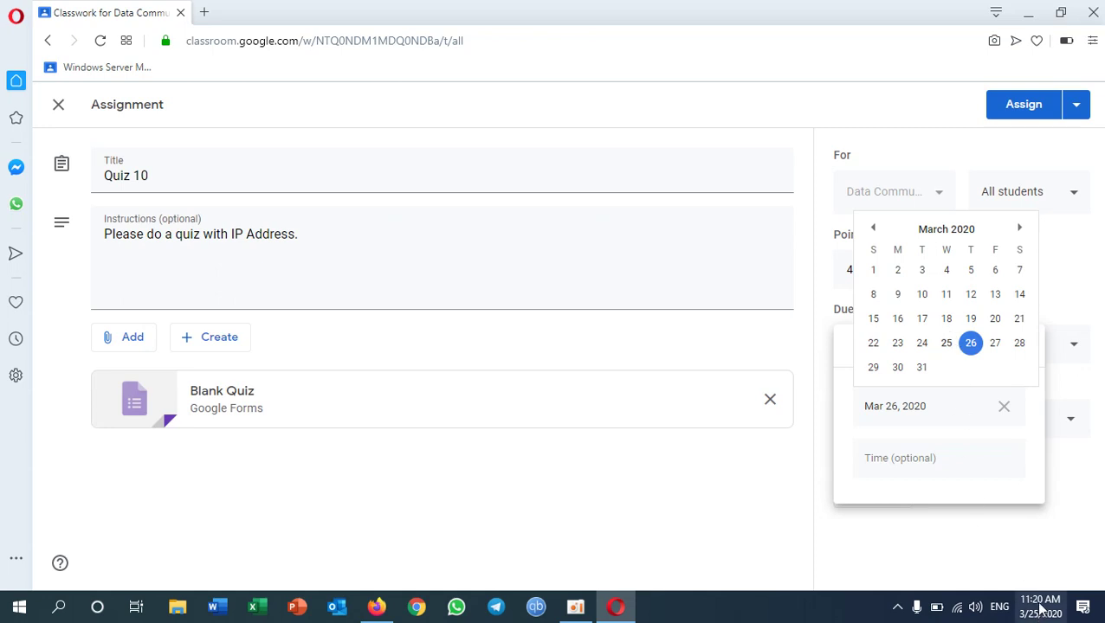
pyautogui.click(946, 344)
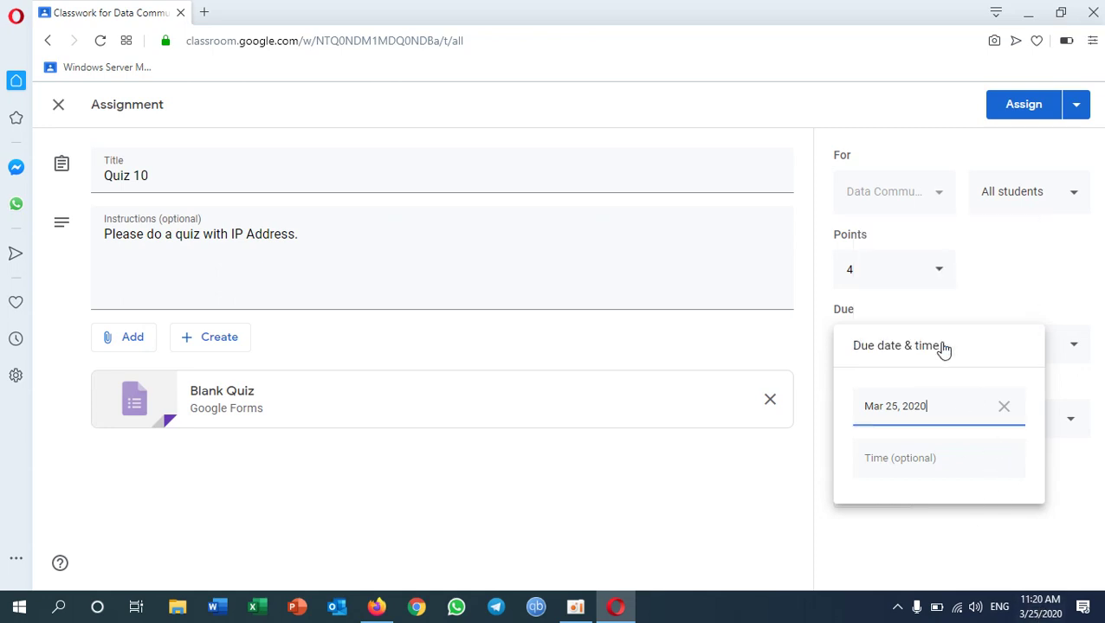
pyautogui.click(956, 465)
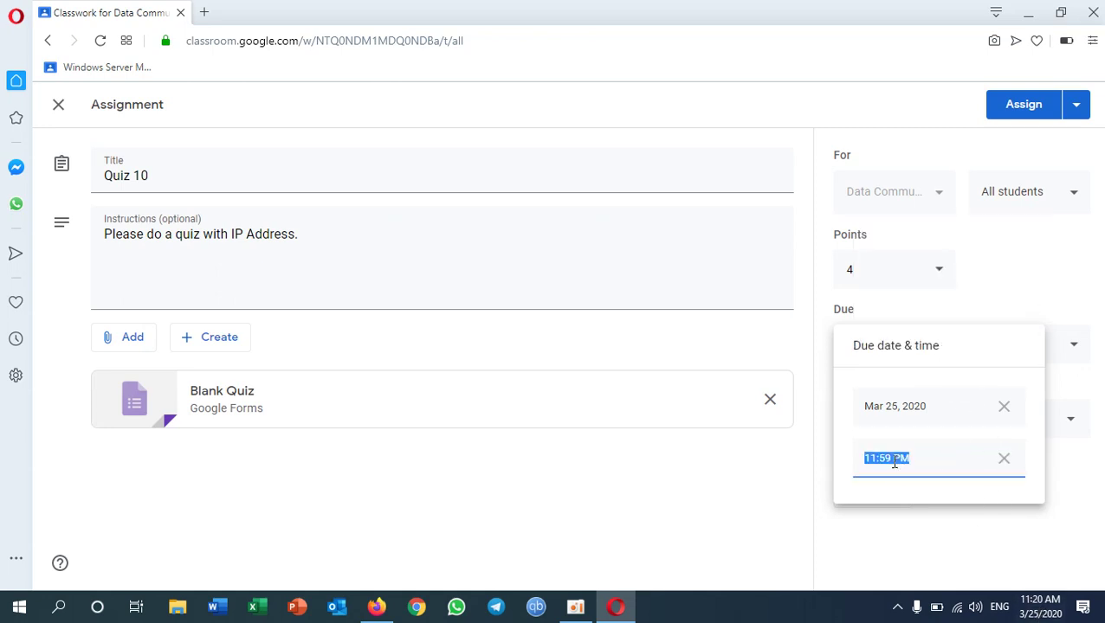
pyautogui.click(922, 452)
pyautogui.press('BackSpace')
pyautogui.press('BackSpace')
pyautogui.press('BackSpace')
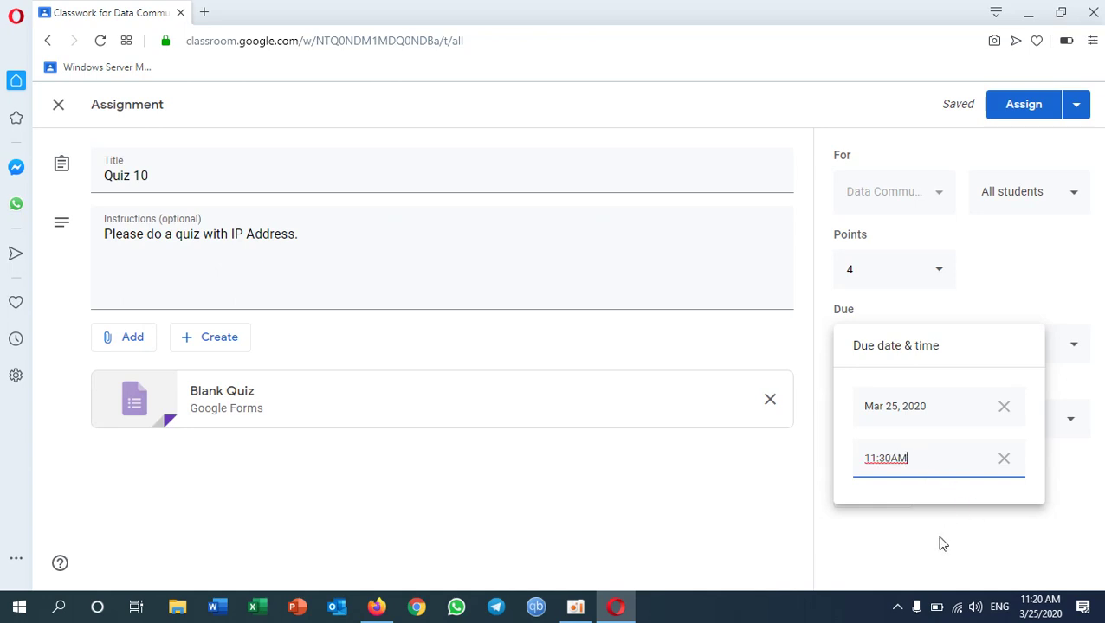
pyautogui.click(943, 509)
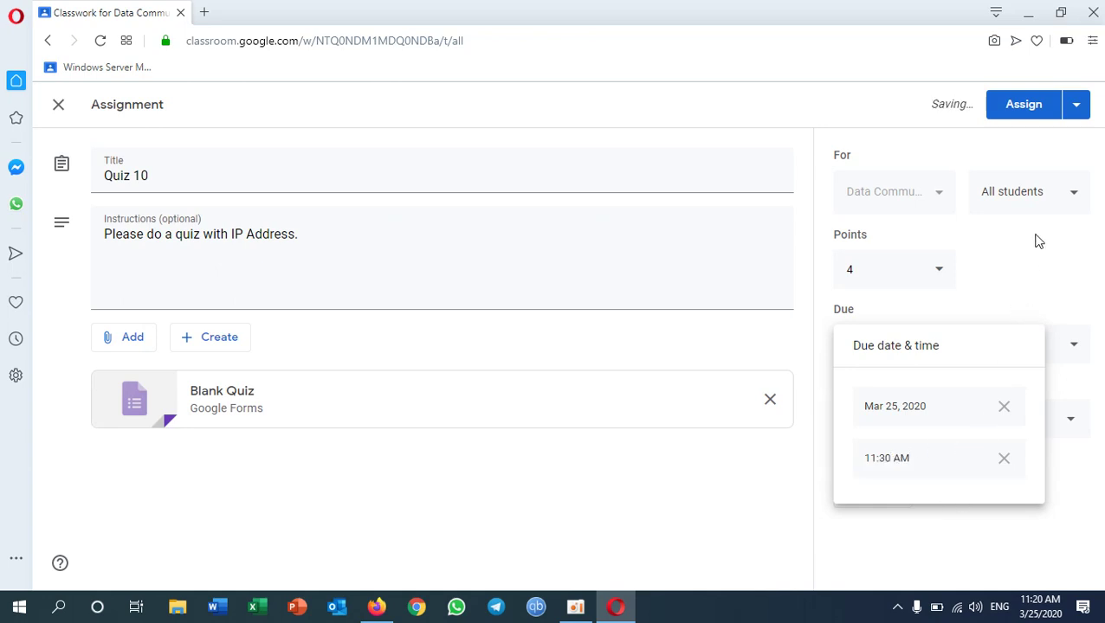
pyautogui.click(1044, 281)
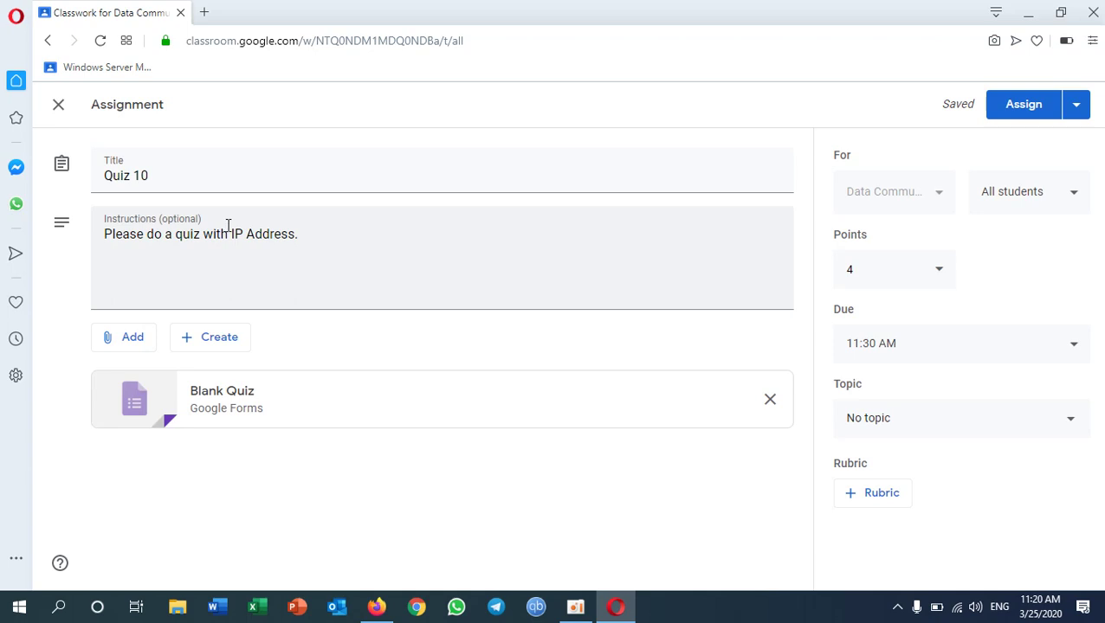
# - File Quiz 10 under the topic "Chapter 5: IP Address" and assign it to the class
pyautogui.click(1065, 425)
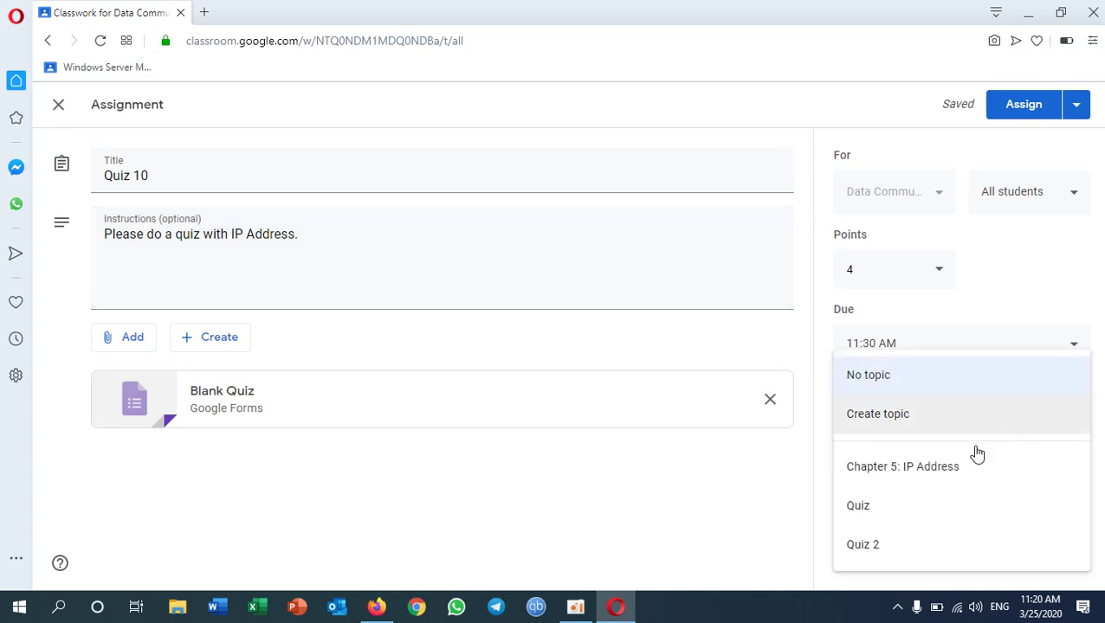
pyautogui.click(903, 468)
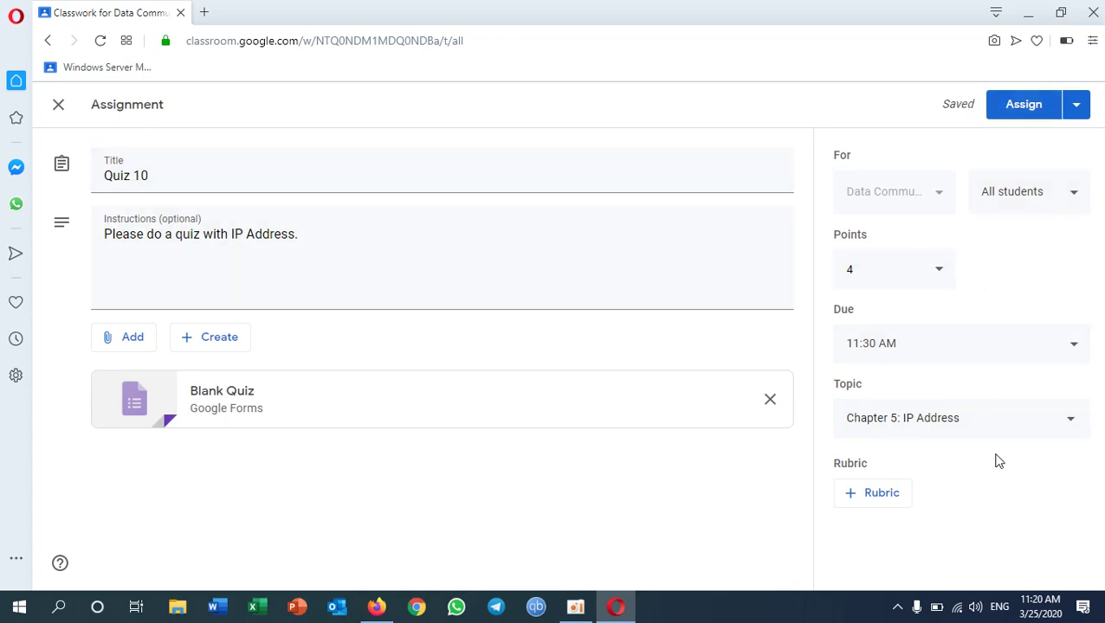
pyautogui.click(1026, 114)
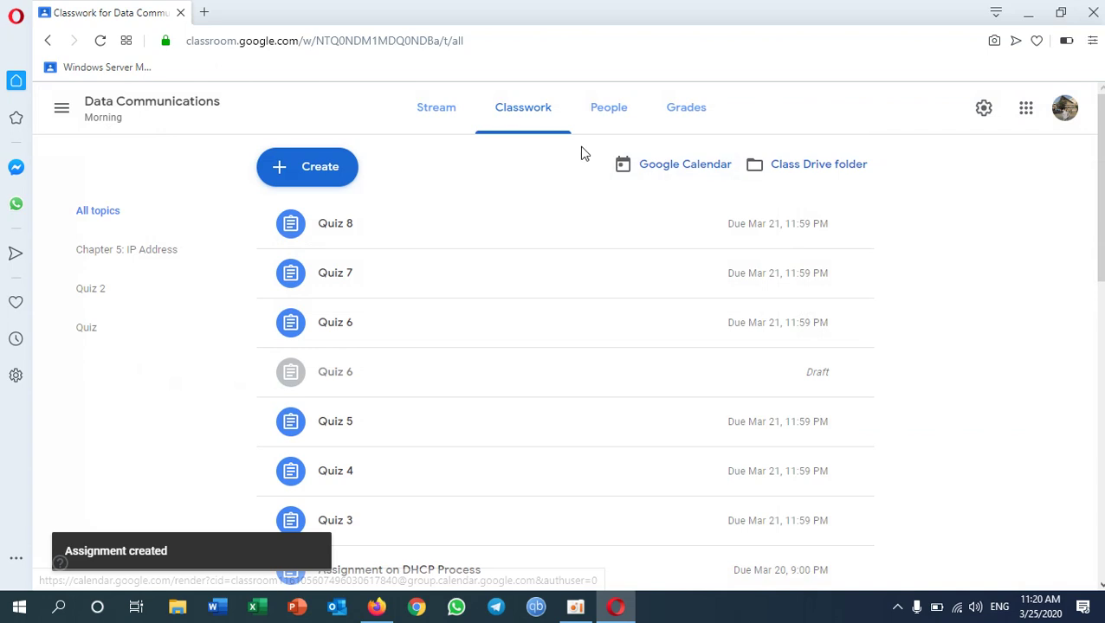
# - Review the items under the Chapter 5: IP Address topic in the classwork, expanding Assignment IP Address
pyautogui.scroll(-1, 580, 331)
pyautogui.scroll(-5, 582, 329)
pyautogui.click(585, 328)
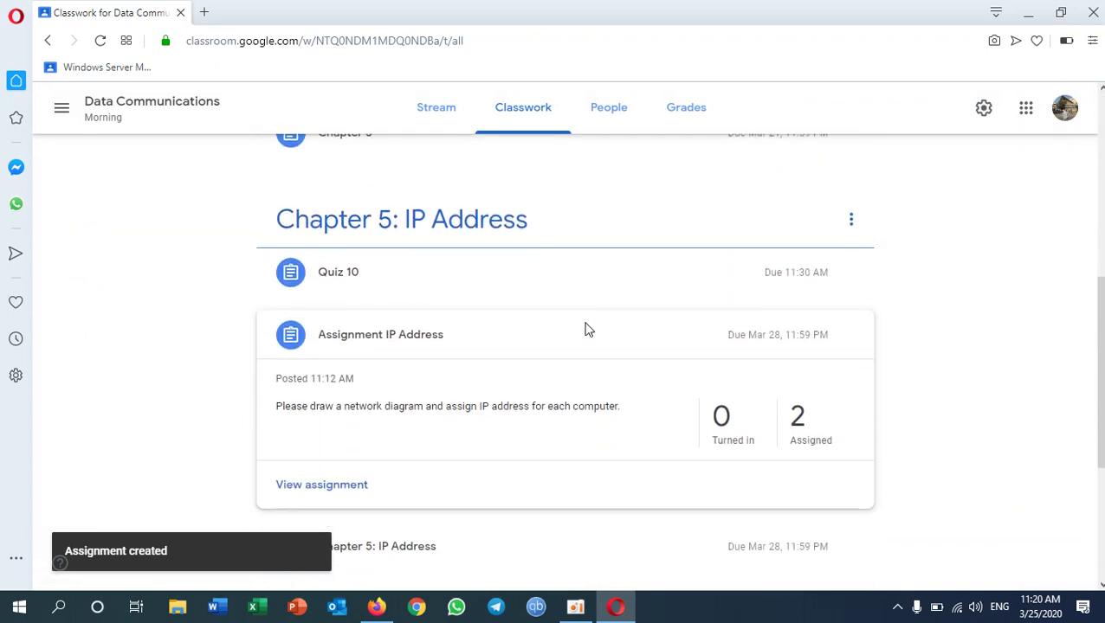
pyautogui.scroll(-2, 459, 407)
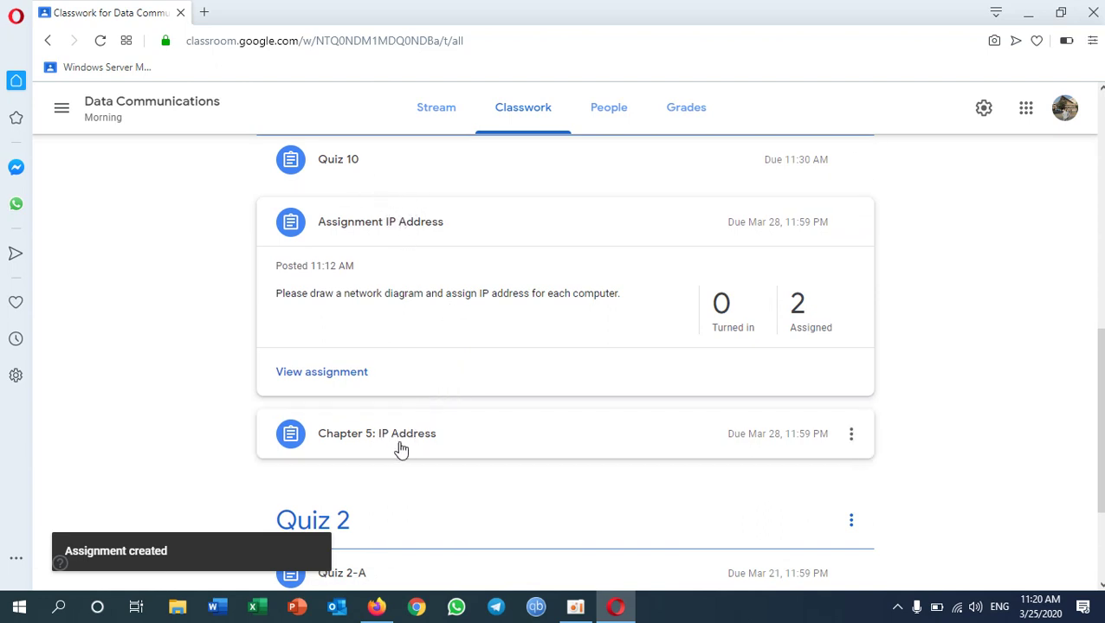
pyautogui.scroll(1, 375, 276)
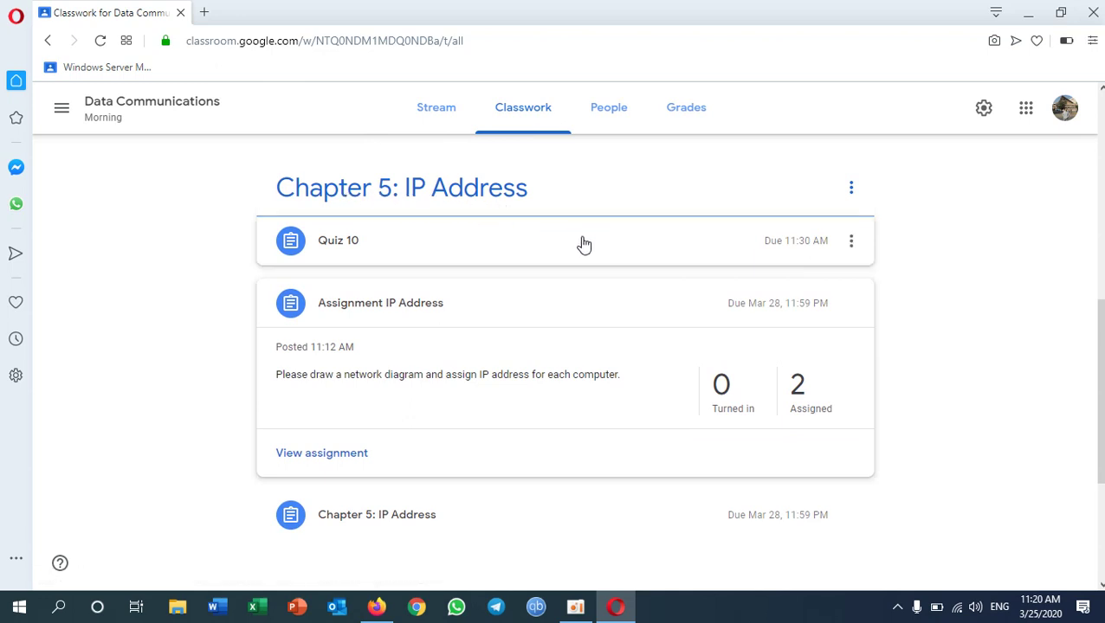
pyautogui.scroll(4, 583, 246)
pyautogui.scroll(2, 582, 254)
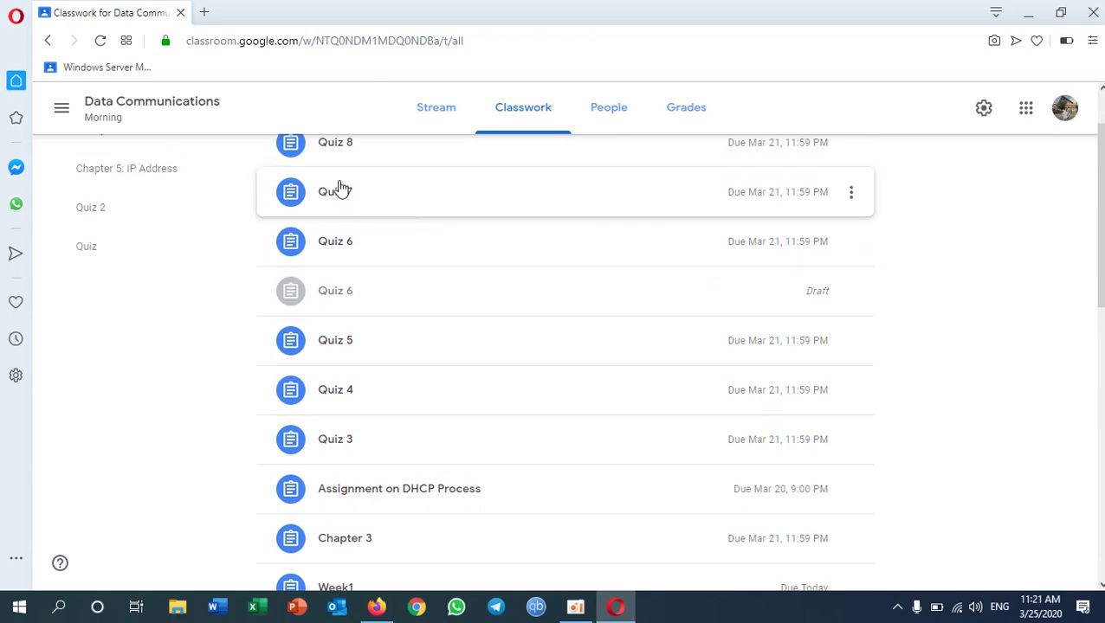
# - Open the class gradebook and examine the grade columns from Quiz 10 across to Week1
pyautogui.click(697, 122)
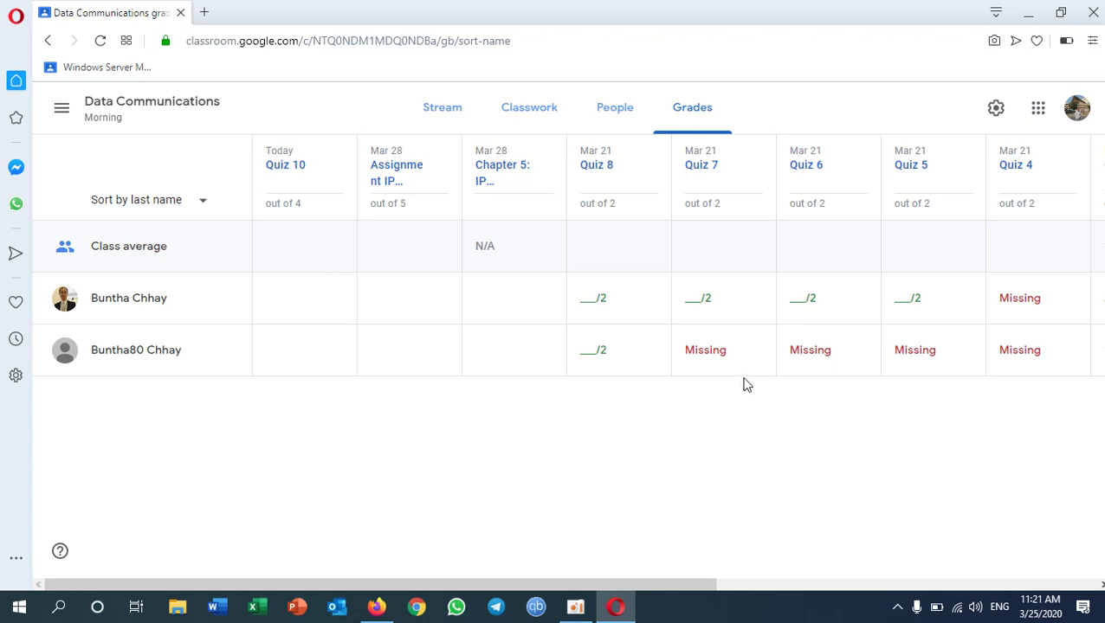
pyautogui.moveTo(655, 584); pyautogui.dragTo(1043, 588)
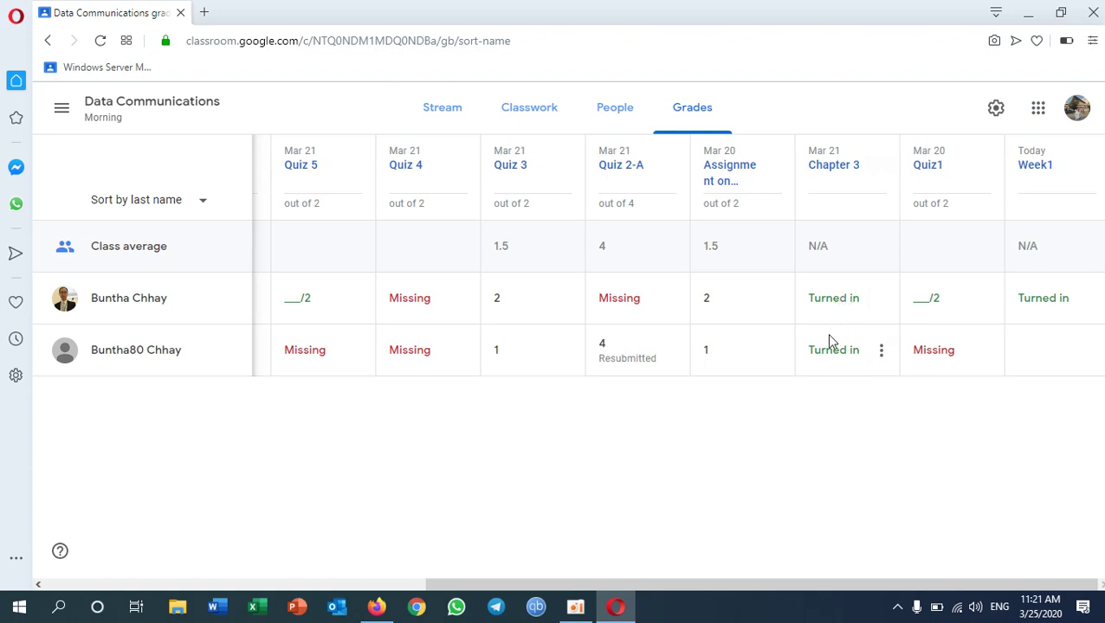
pyautogui.moveTo(700, 590); pyautogui.dragTo(266, 532)
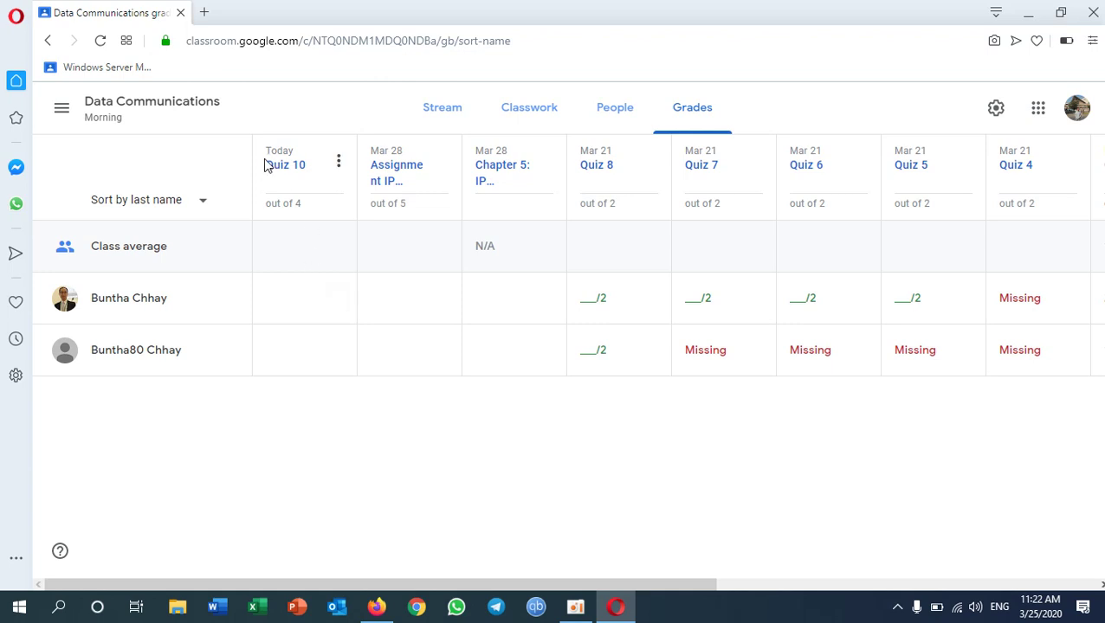
# - View the first listed student's Quiz 10 submission from the gradebook, and close it again
pyautogui.click(300, 302)
pyautogui.click(340, 300)
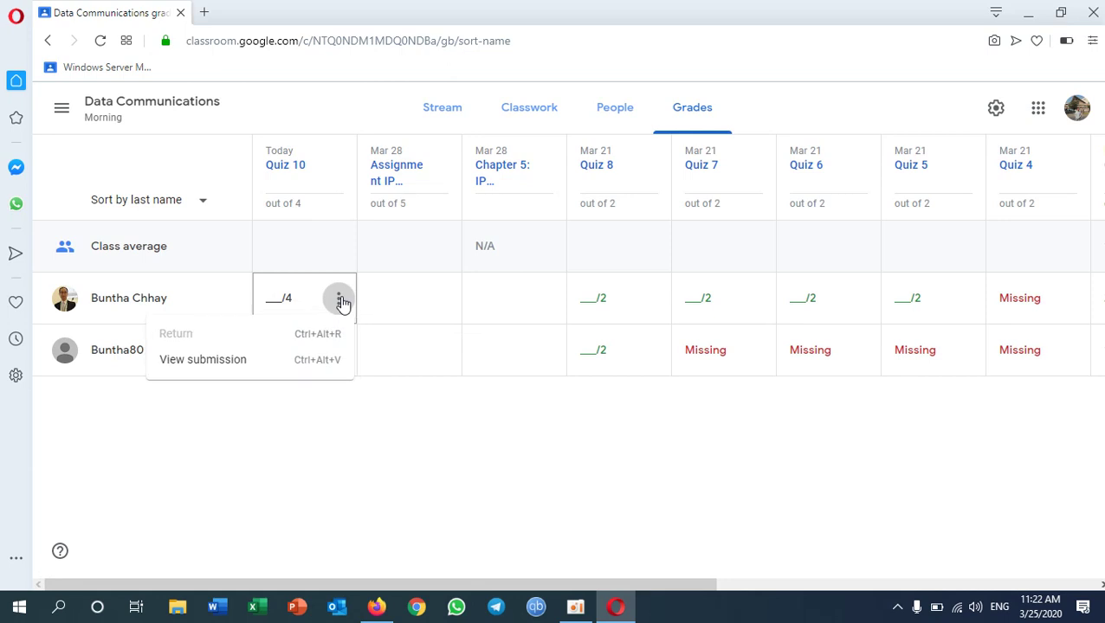
pyautogui.click(209, 371)
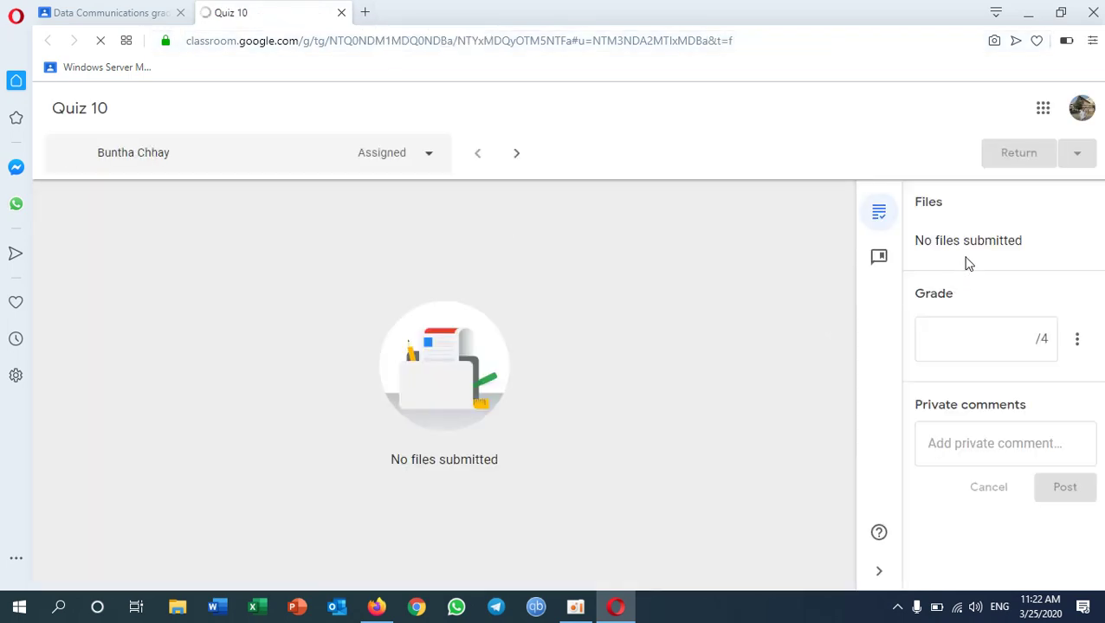
pyautogui.click(342, 13)
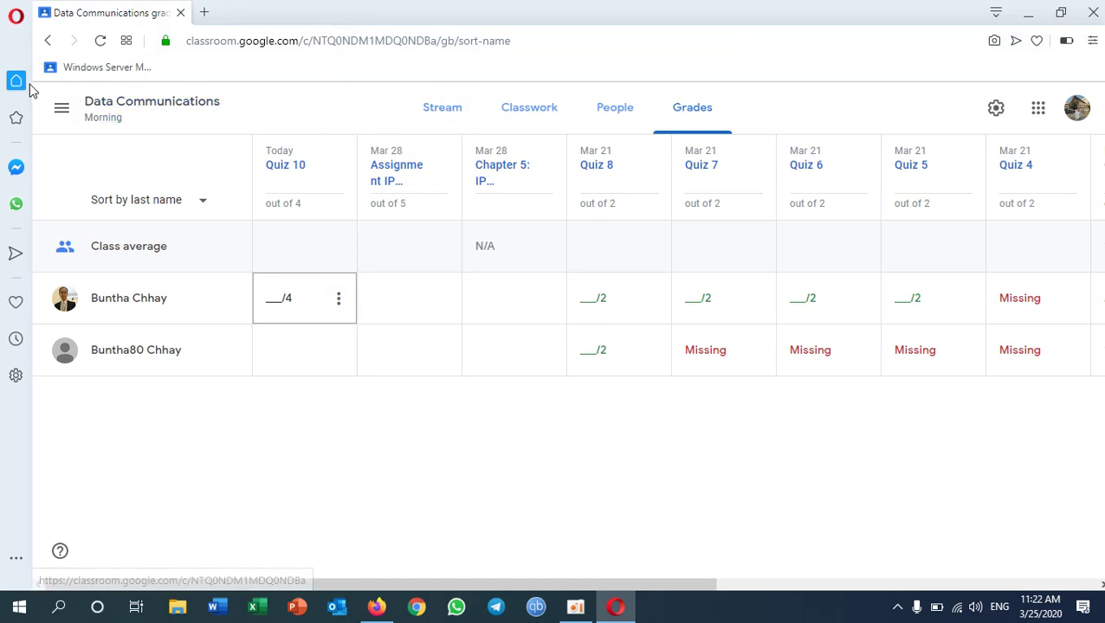
# - Return to the classwork list and open the class stream to check the posted assignments
pyautogui.click(509, 119)
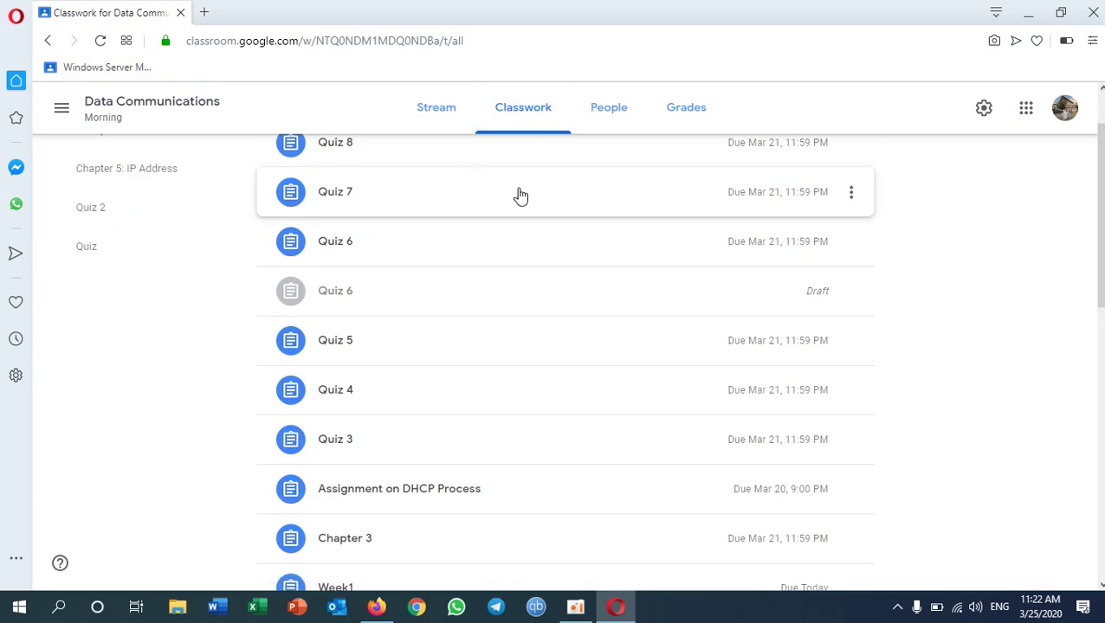
pyautogui.scroll(1, 522, 195)
pyautogui.click(445, 108)
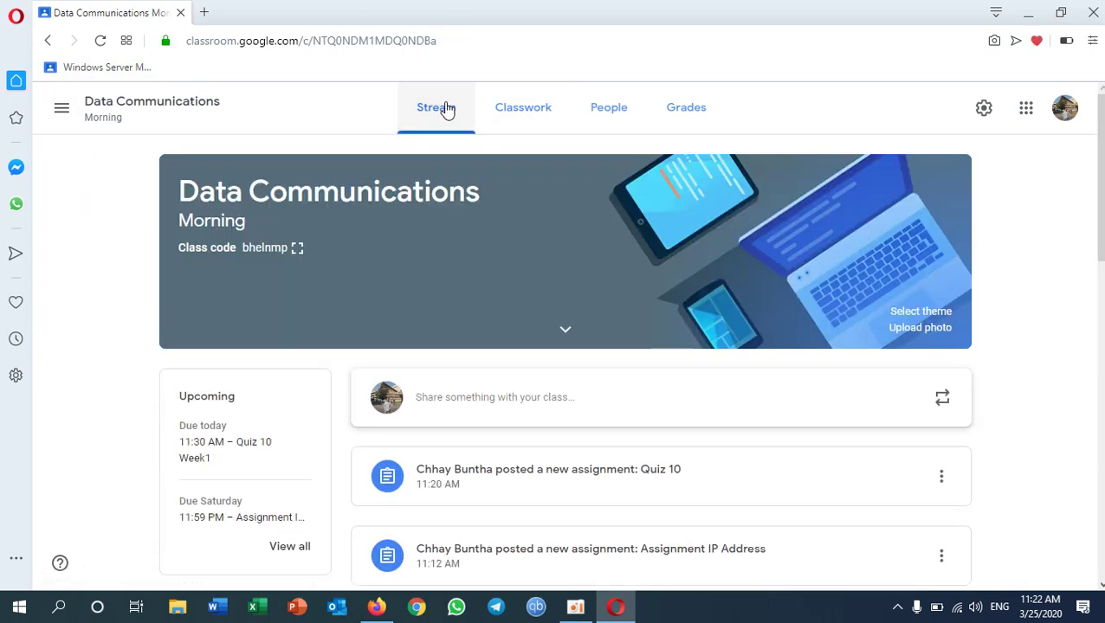